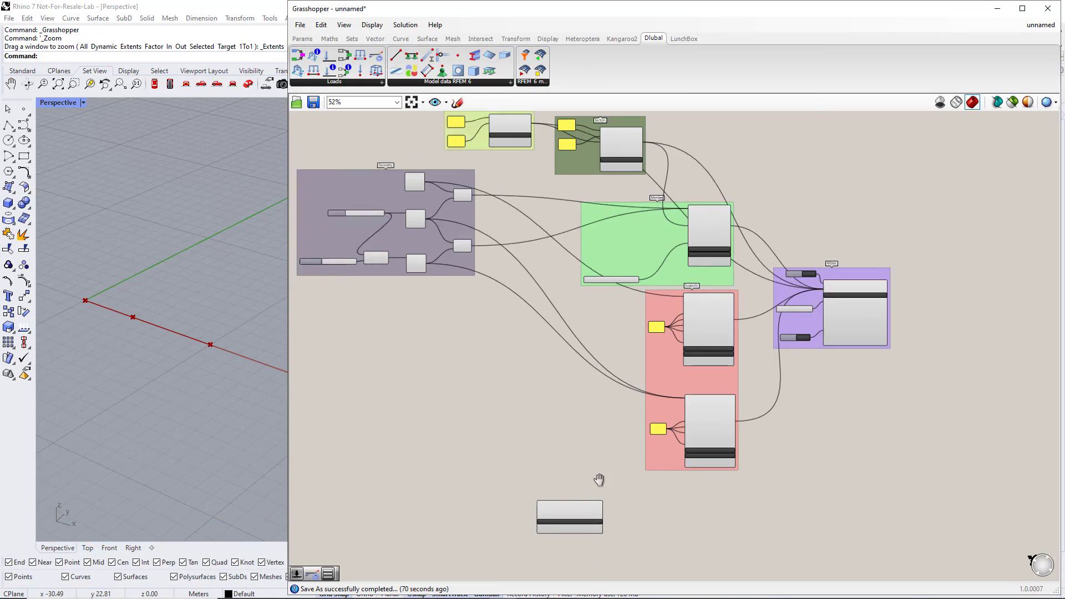
- Add a number slider with value 1 and connect it to the No. input of the Static Analysis Settings component
scroll(536, 358, up, 5)
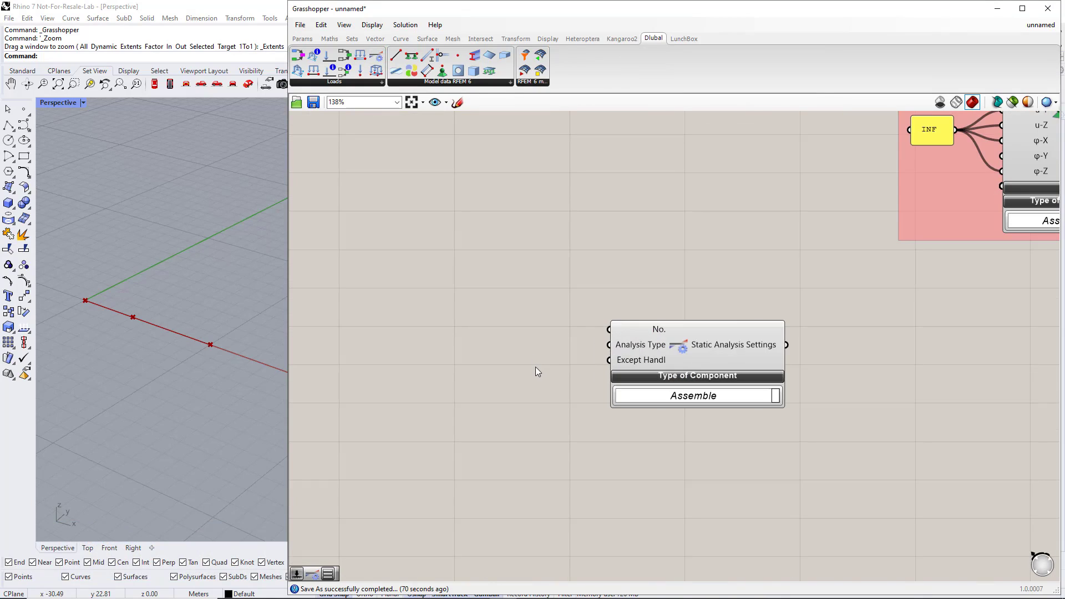
double_click(453, 328)
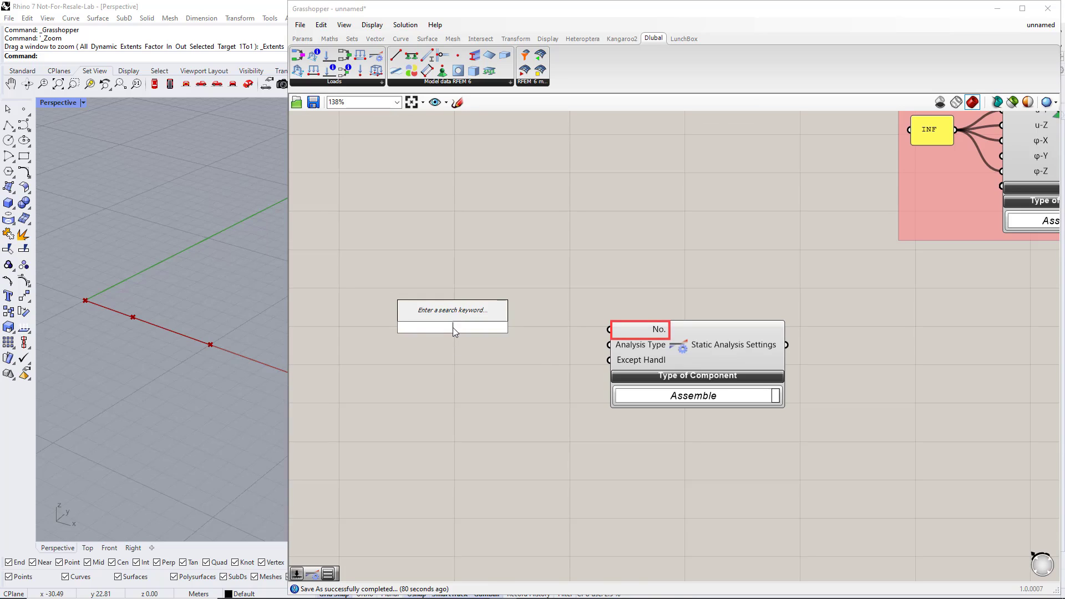
text(1)
key(Return)
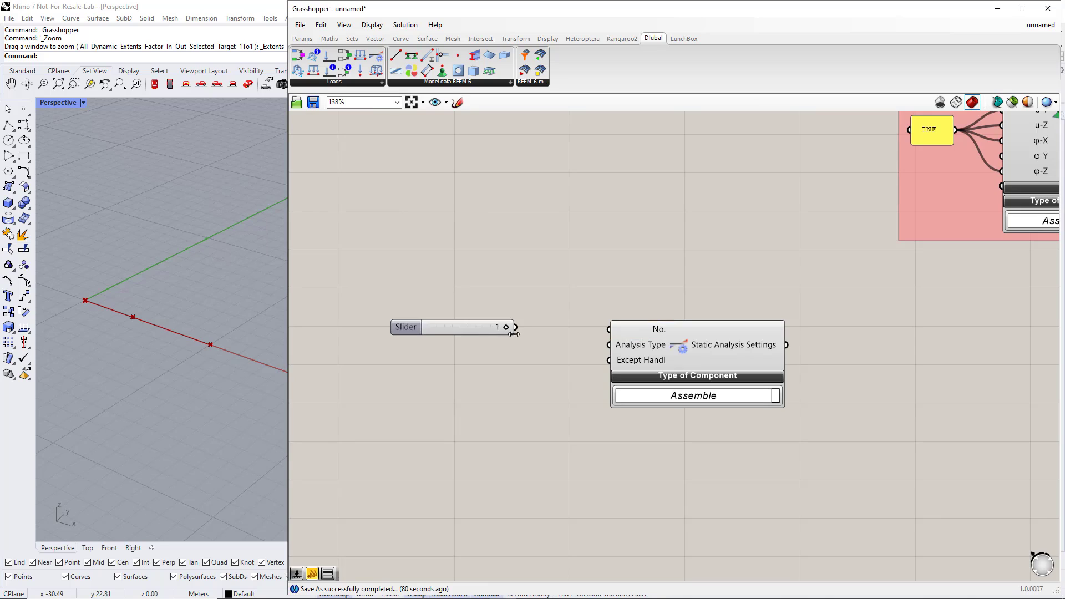
drag(527, 330, 609, 329)
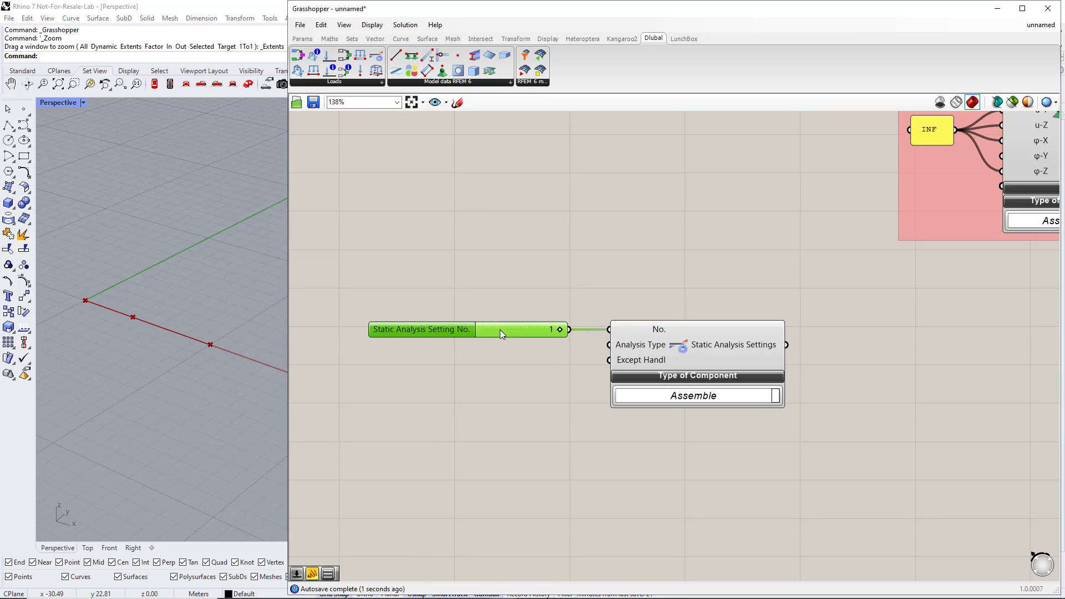
- Add a value list, connect it to the Analysis Type input and use the GEOMETRICALLY_LINEAR option
click(302, 38)
click(491, 83)
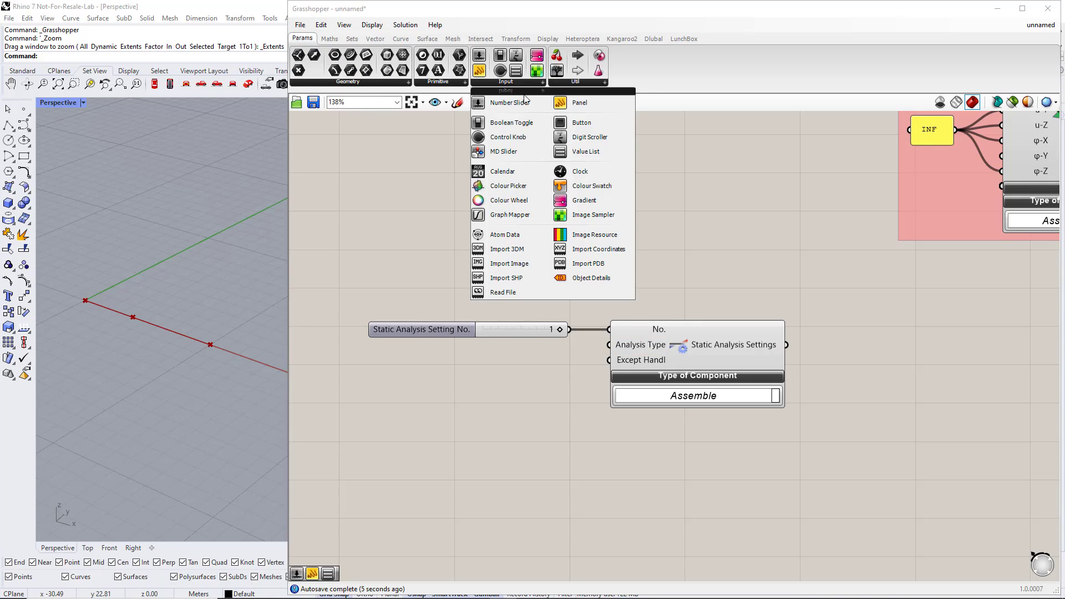
drag(578, 152, 498, 320)
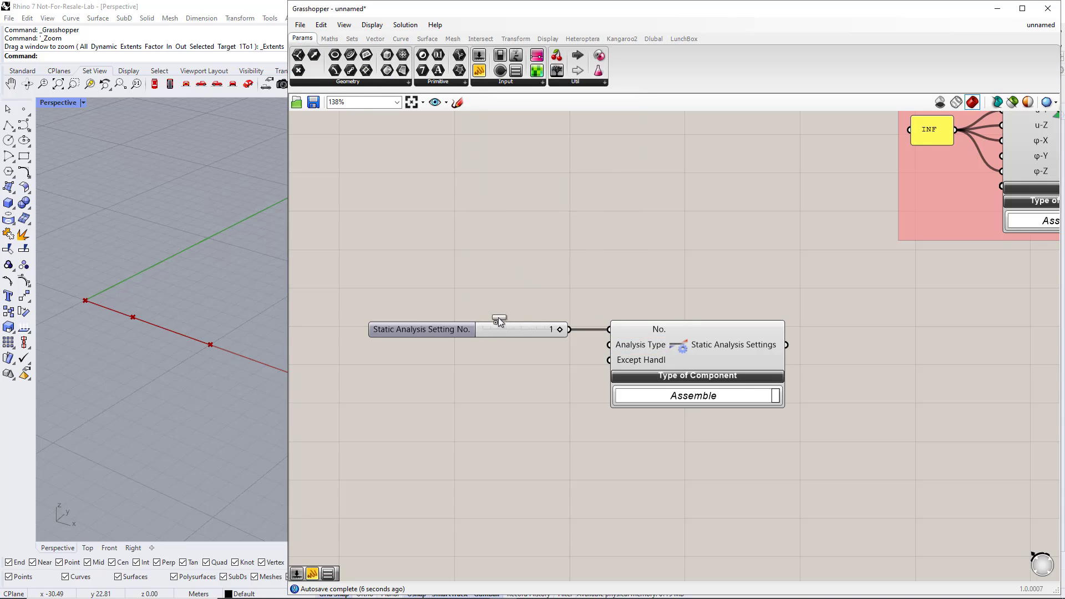
drag(467, 361, 609, 345)
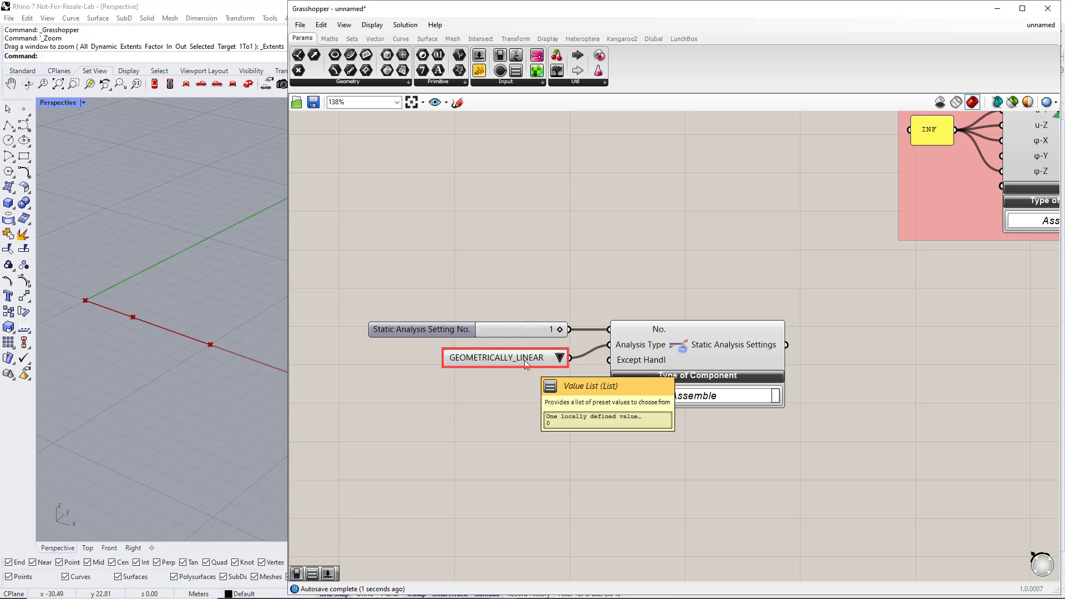
drag(513, 358, 487, 361)
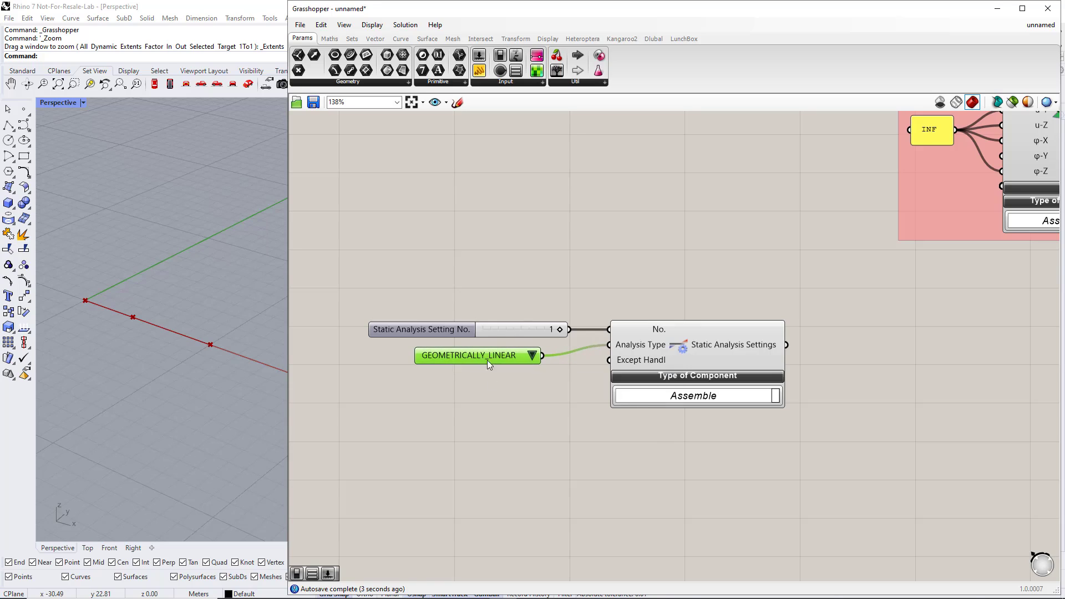
click(518, 379)
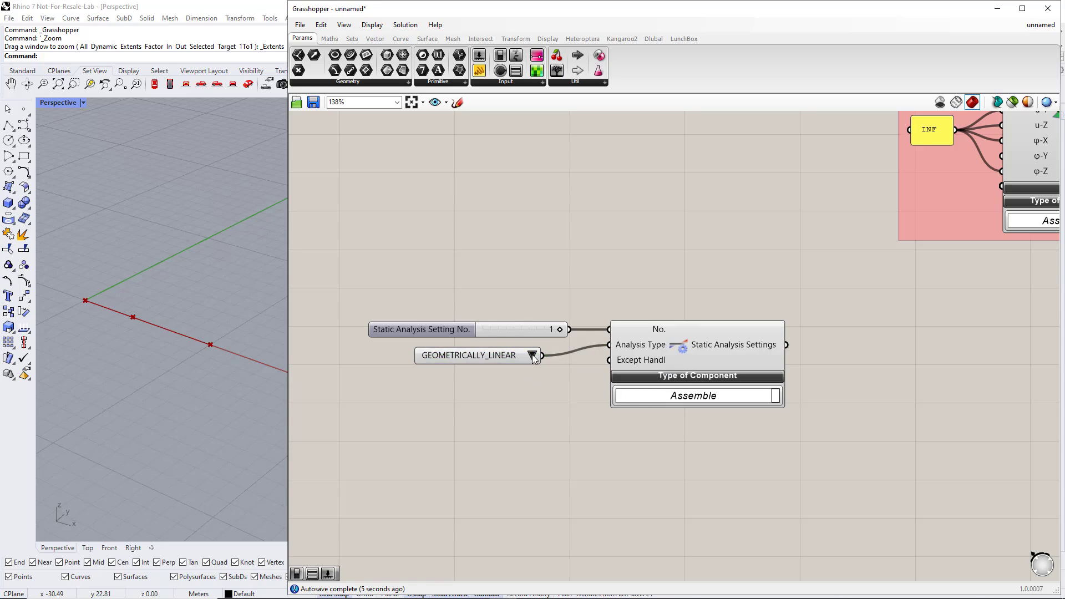
click(531, 354)
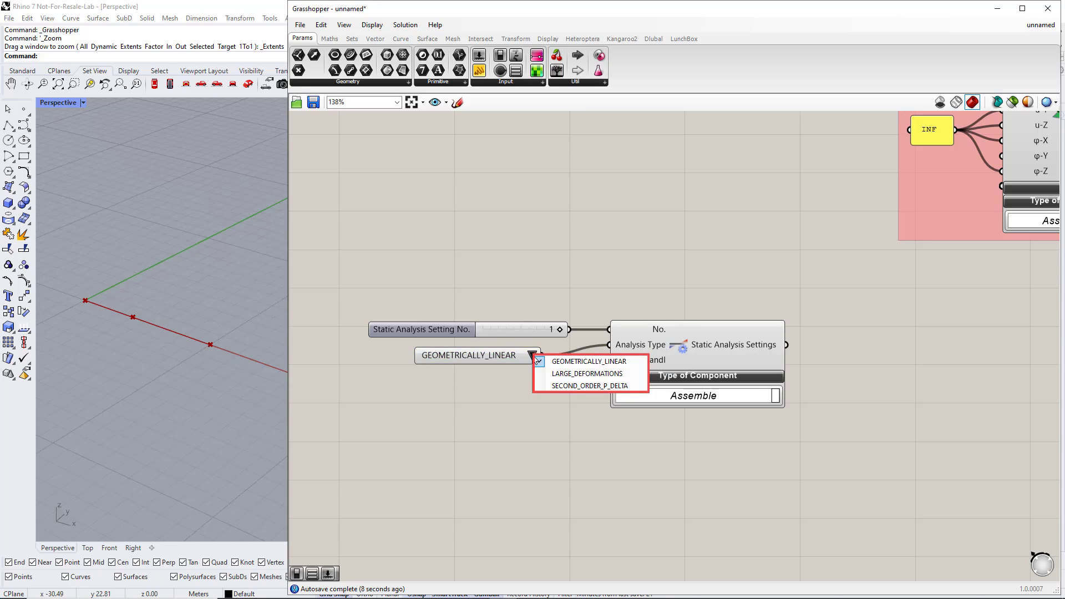
click(537, 403)
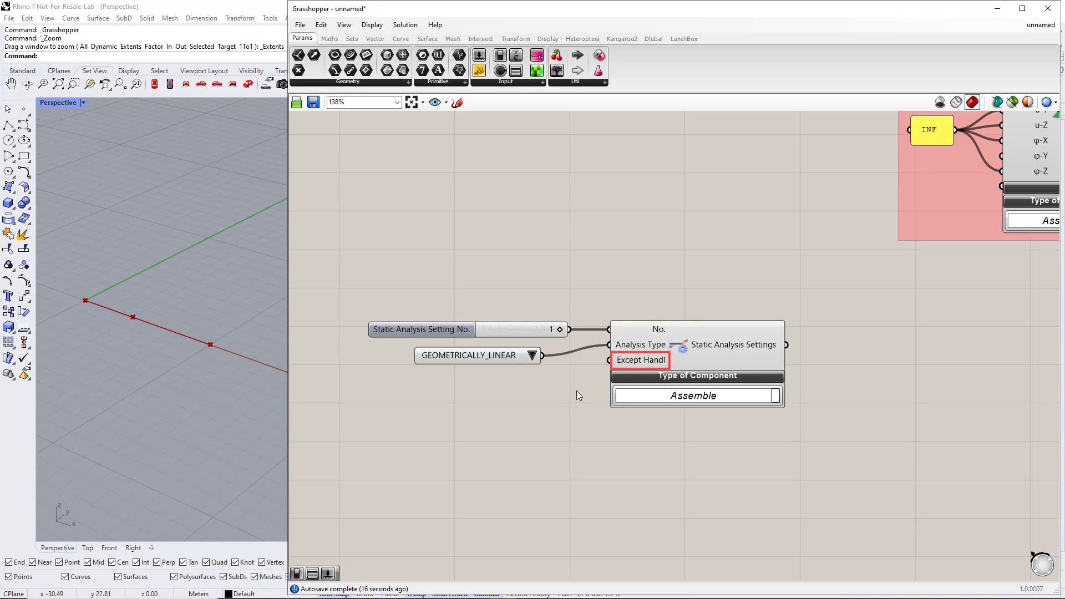
- Add a Boolean Toggle set to False and connect it to the Except Handl input of Static Analysis Settings
click(484, 84)
drag(491, 123, 508, 329)
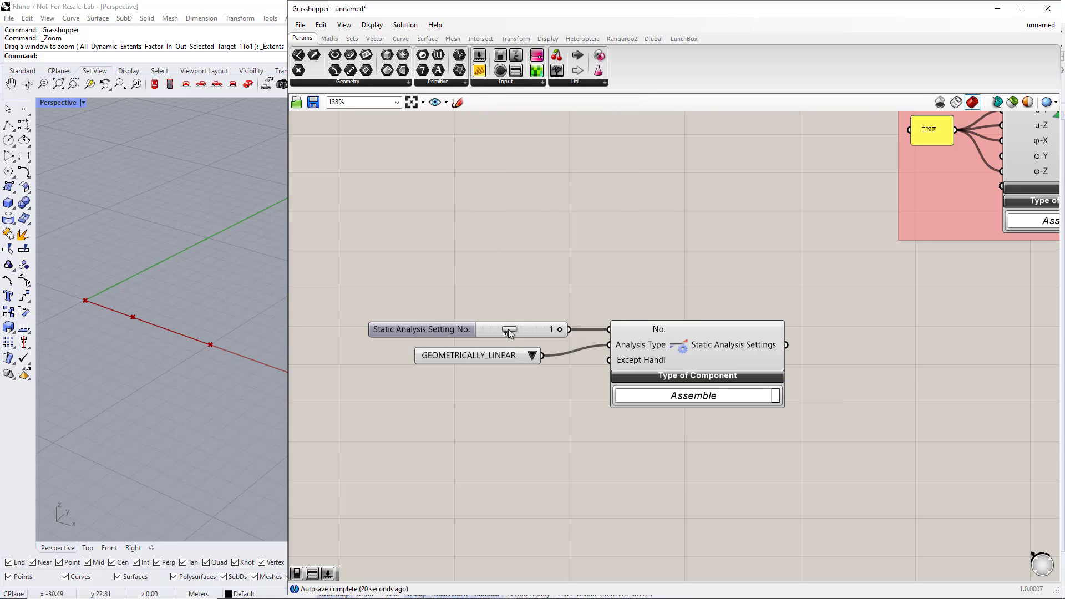
drag(480, 369, 609, 359)
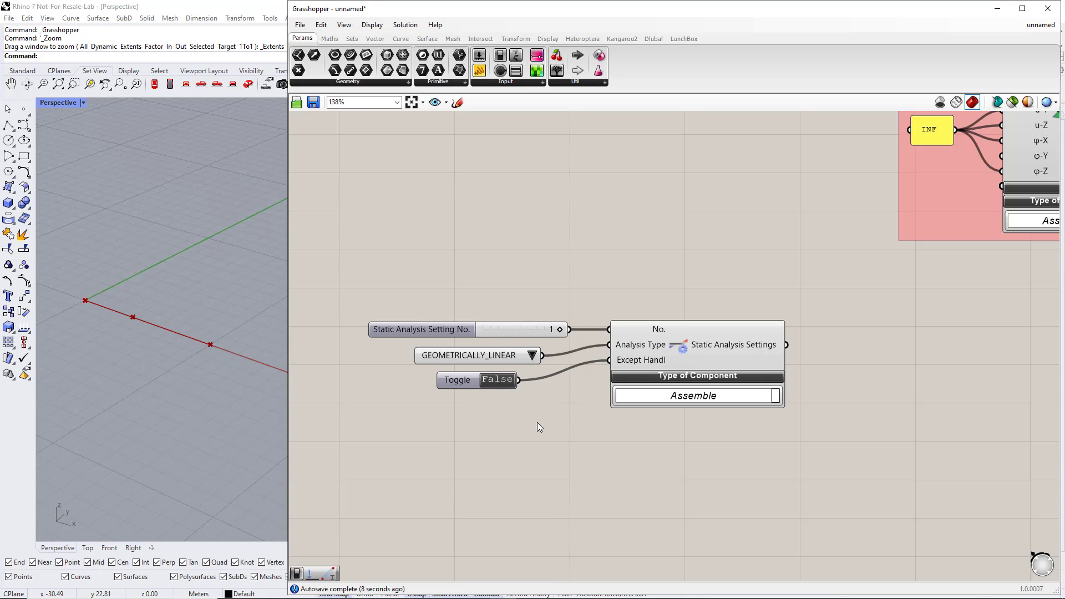
- Place a Dlubal Load Case component on the empty canvas below the Static Analysis Settings component
scroll(617, 414, down, 3)
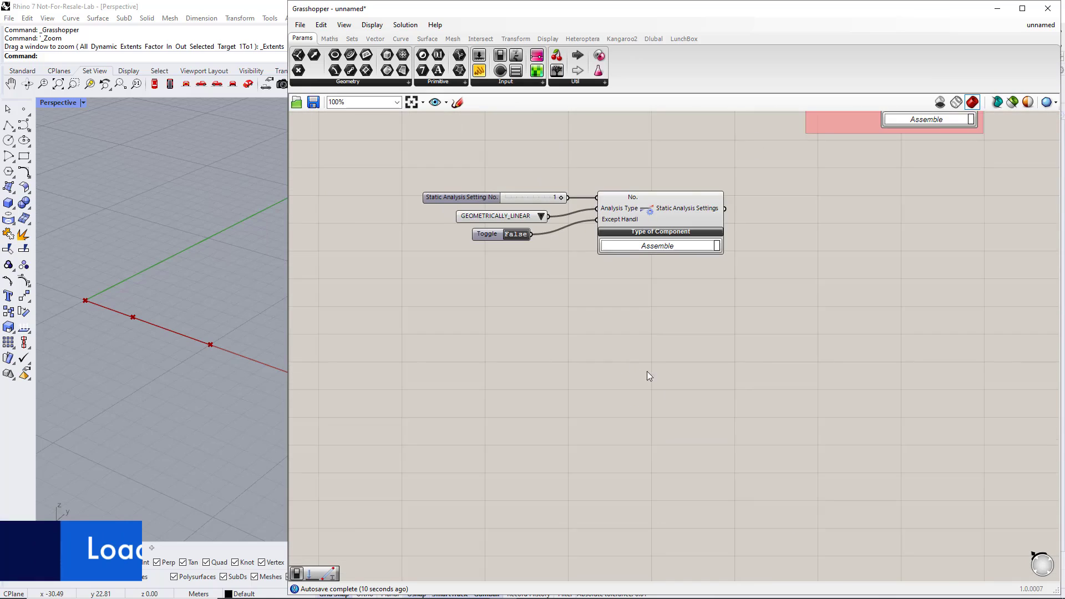
right_drag(649, 376, 649, 364)
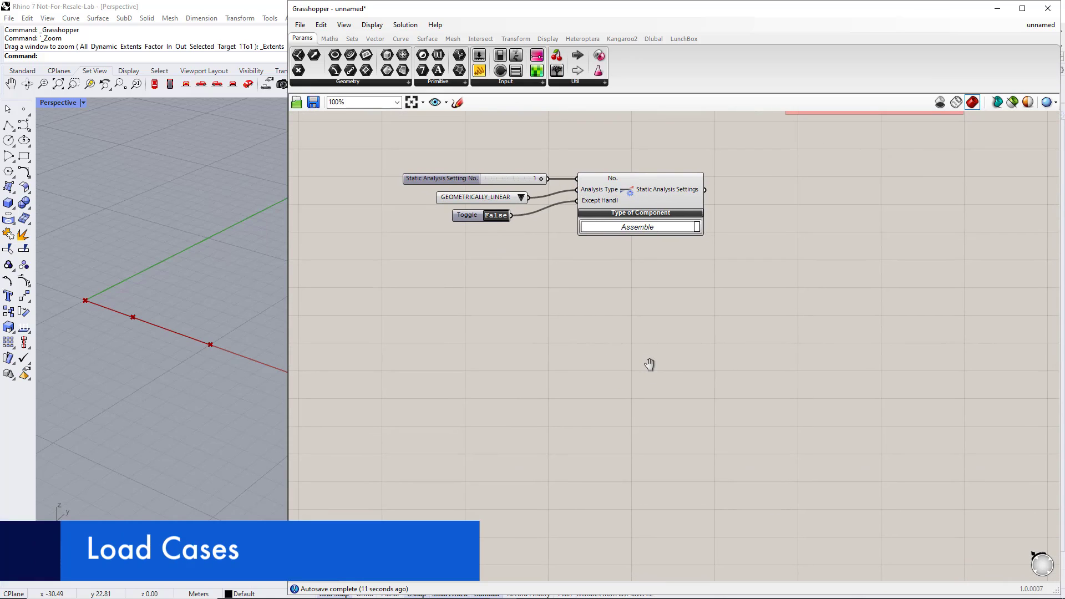
click(654, 41)
drag(341, 62, 710, 381)
right_drag(697, 444, 716, 393)
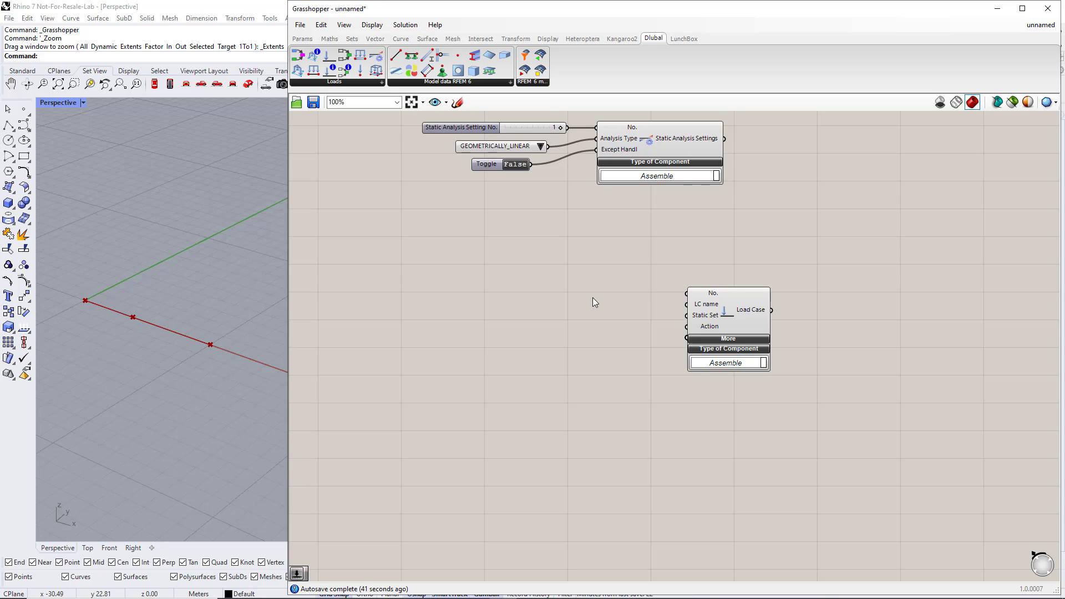
- Feed the Load Case's No. input from a new slider of value 1 and its Static Set input from a copy of that slider
double_click(567, 288)
text(1)
key(Return)
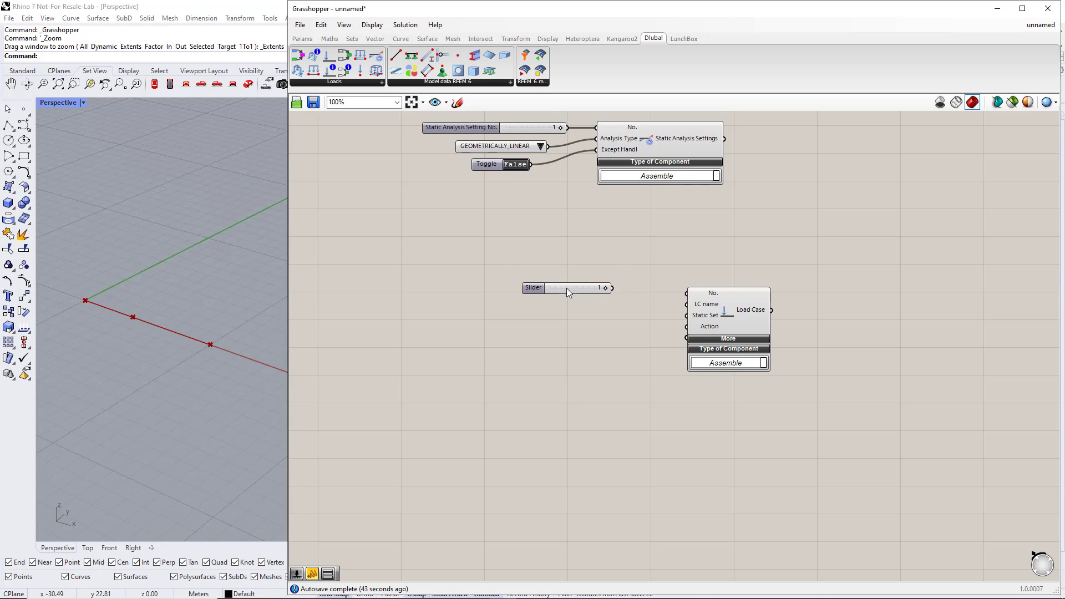
drag(611, 287, 688, 293)
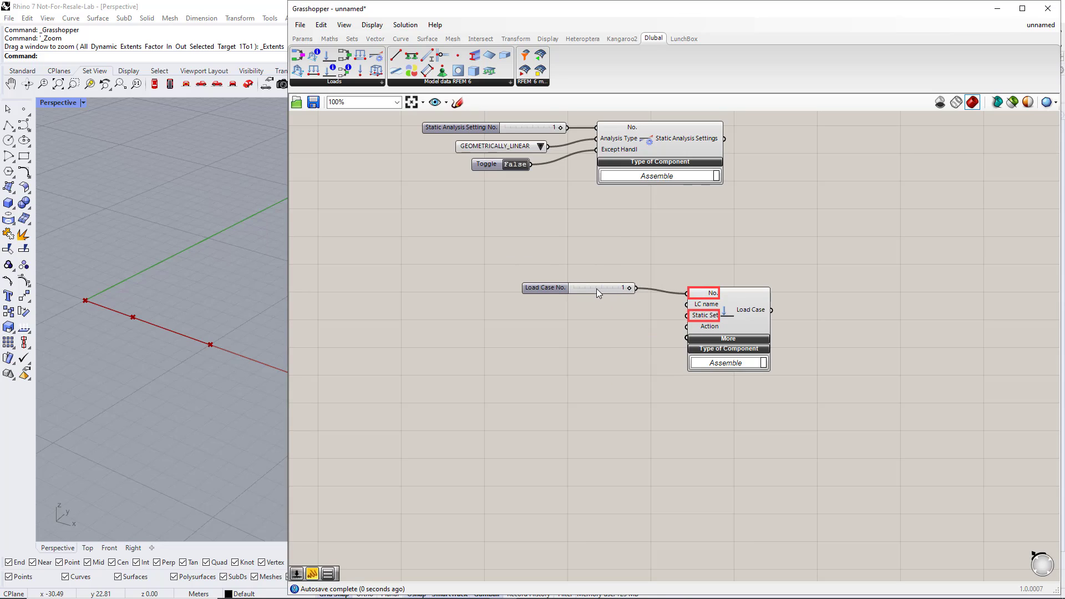
drag(597, 291, 686, 315)
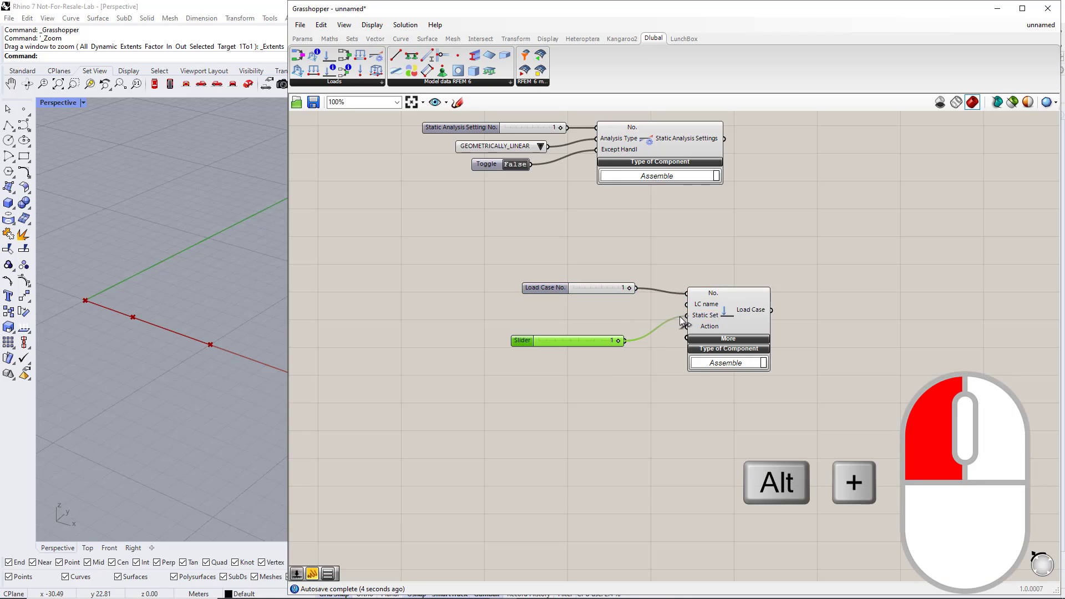
- Add a compact panel with the text "Self Weight" and connect it to the Load Case's LC name input
click(304, 39)
drag(478, 70, 559, 322)
click(560, 324)
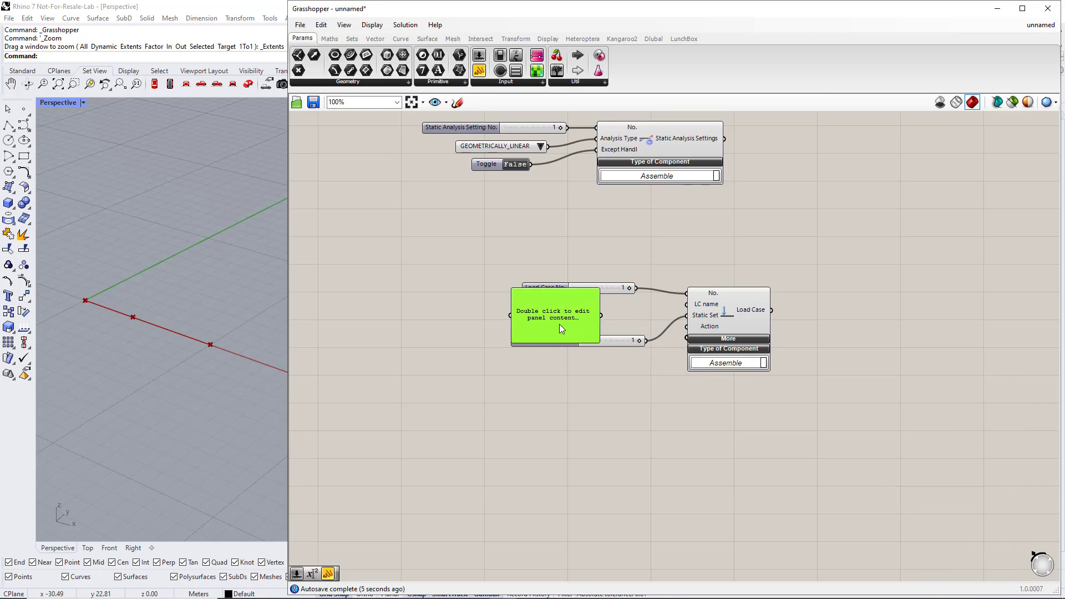
double_click(559, 324)
text(Self W)
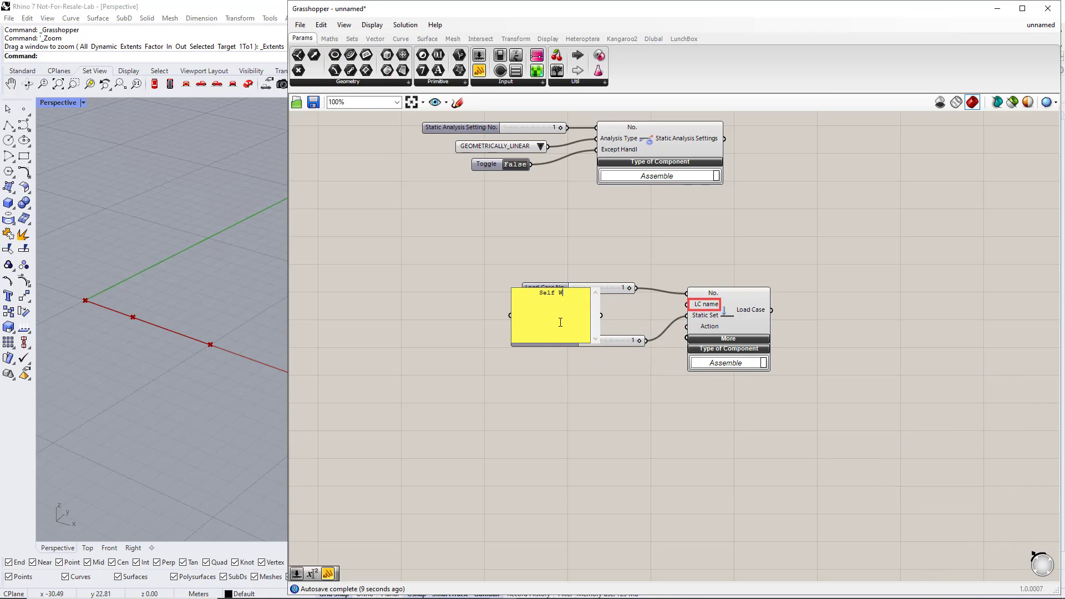
text(eight)
click(571, 416)
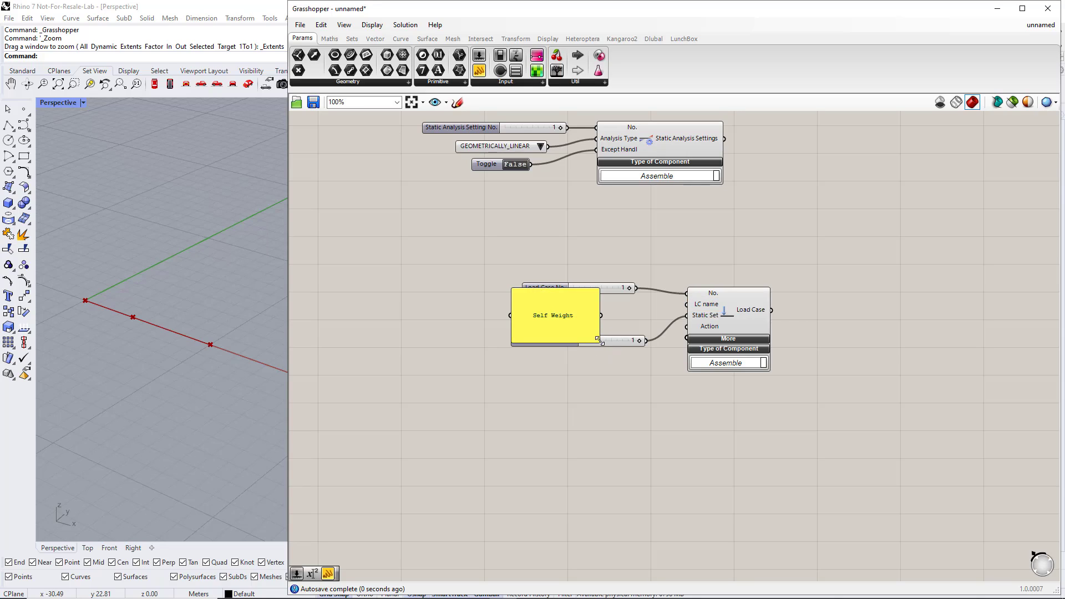
drag(599, 340, 618, 328)
click(617, 358)
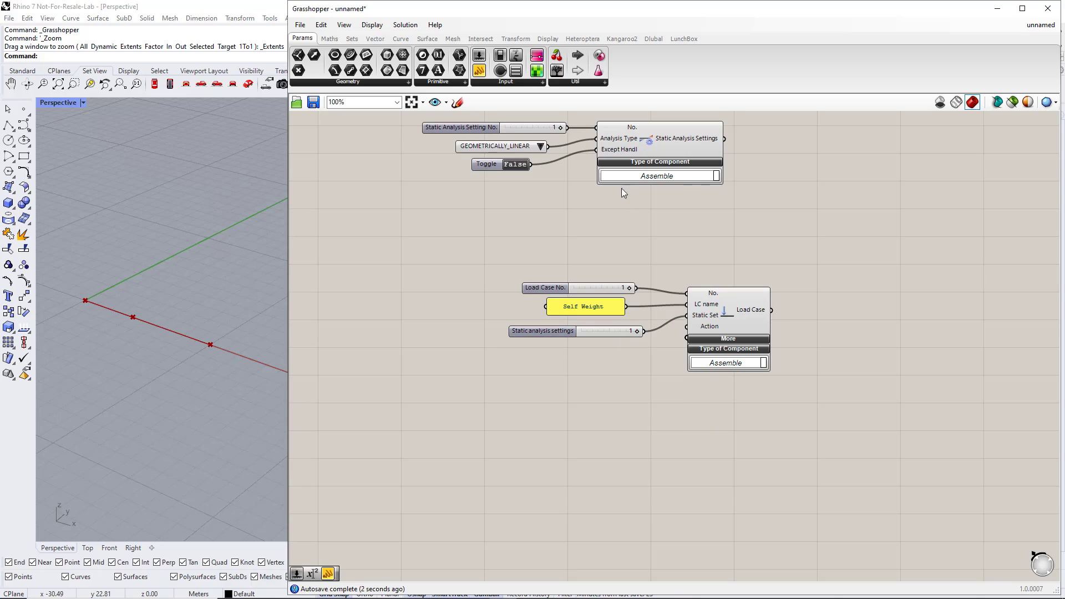
- Place the Dlubal component for action category and design situation type beside the Load Case inputs and expand its Classification section
click(654, 40)
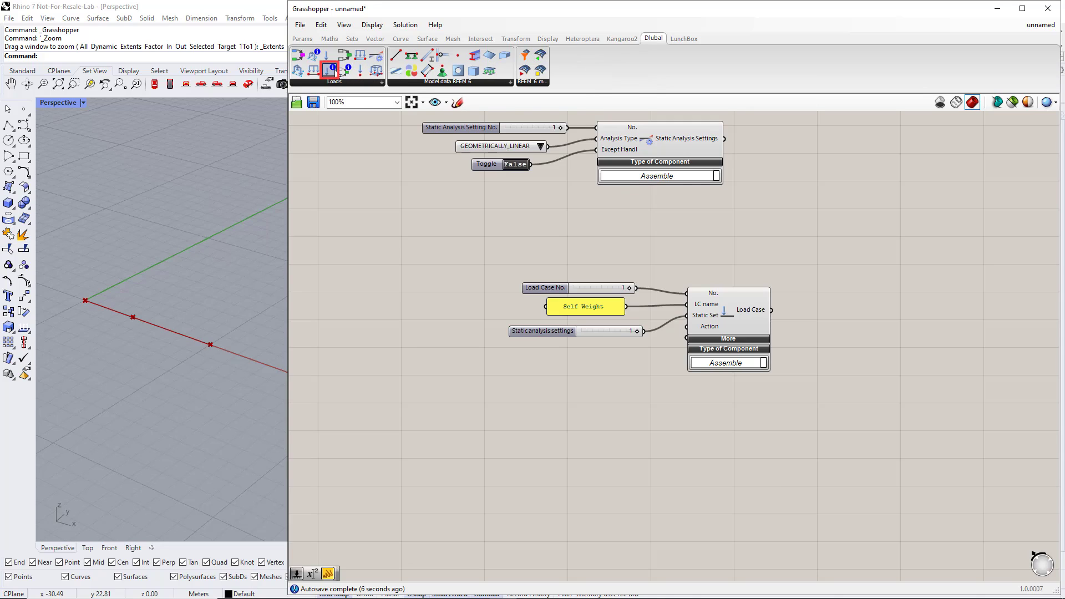
drag(331, 70, 467, 357)
right_drag(560, 418, 583, 231)
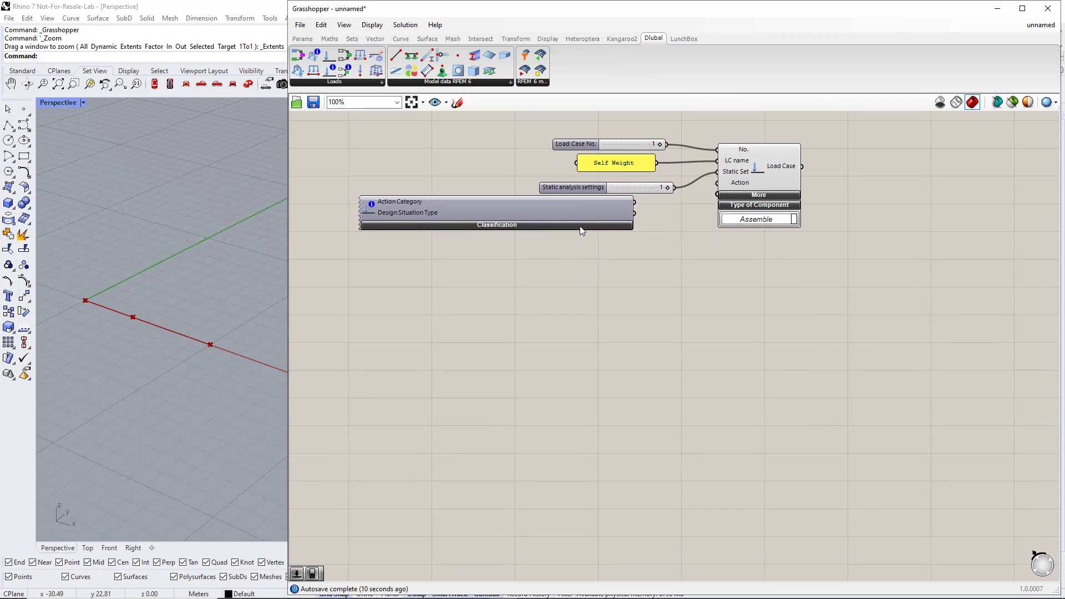
drag(577, 221, 558, 238)
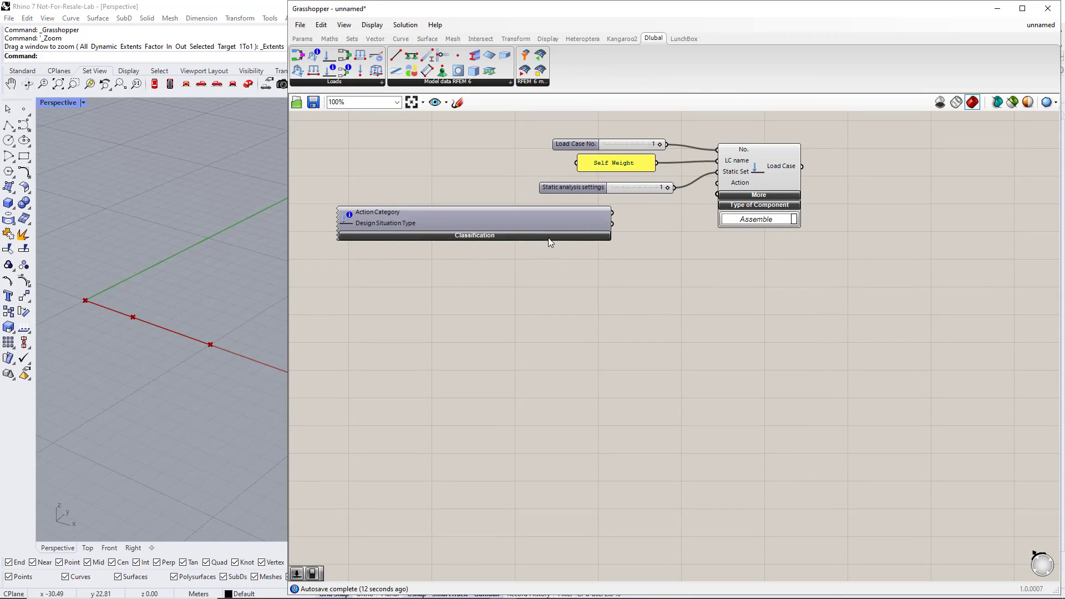
click(548, 237)
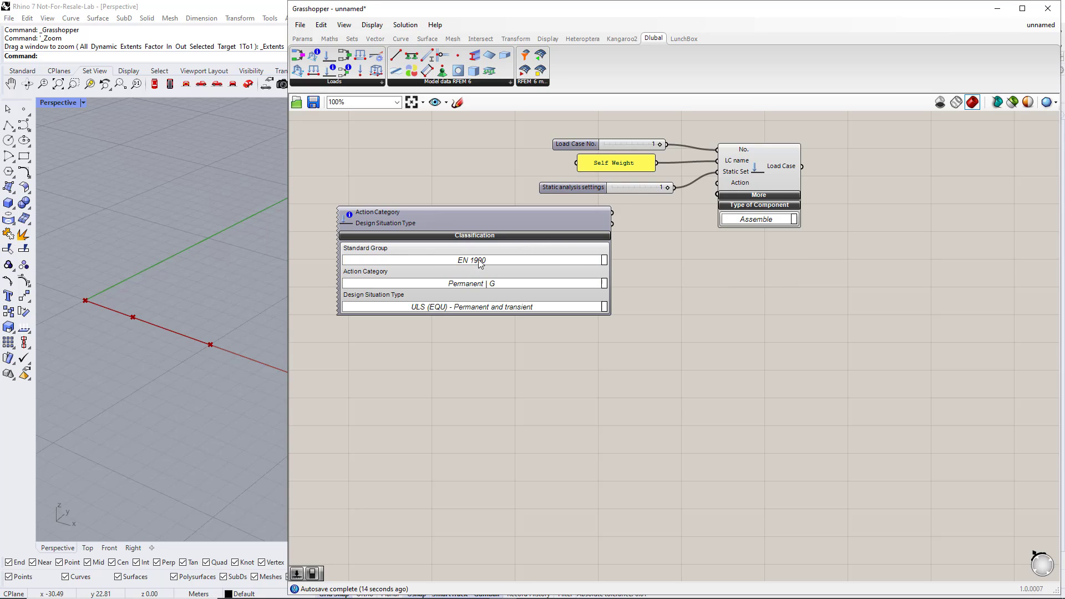
- Classify as EN 1990, Permanent | G, ULS (STR/GEO) - Permanent and transient - Eq. 6.10, and connect Action Category to the Load Case's Action input
click(604, 261)
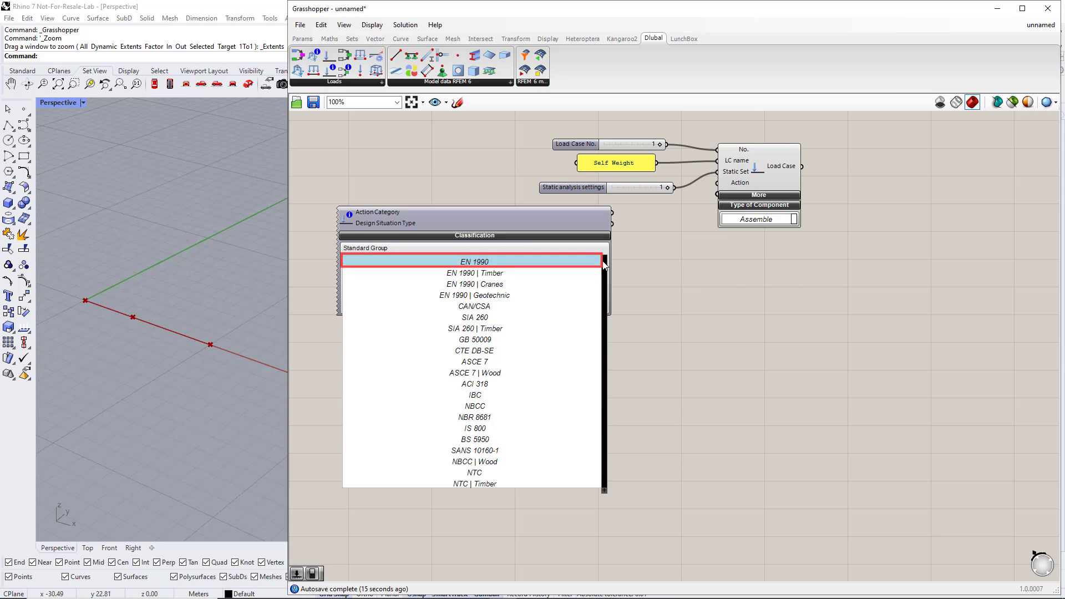
click(494, 262)
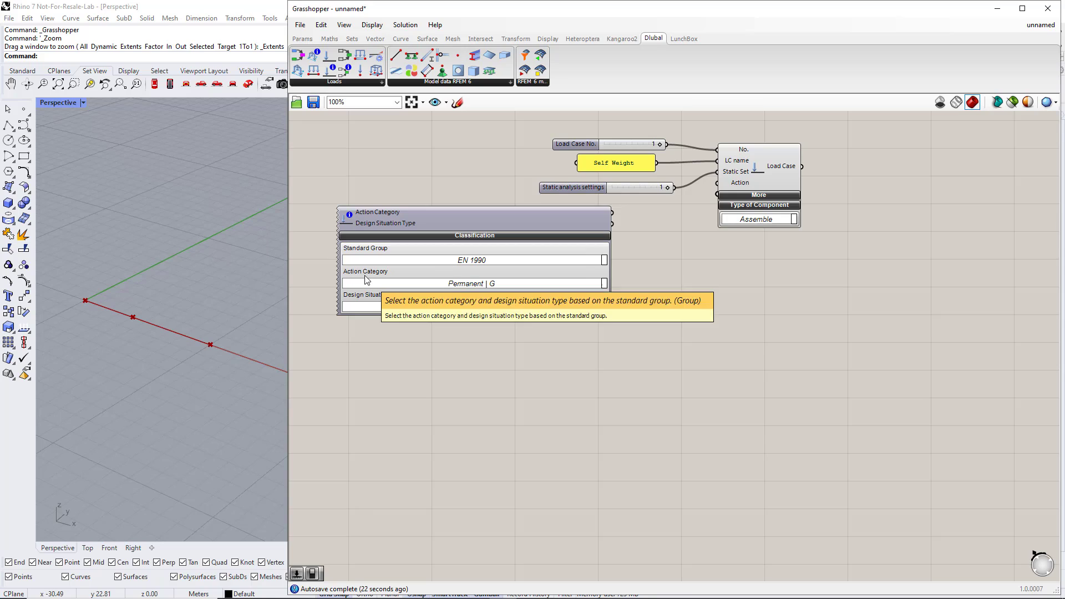
click(604, 285)
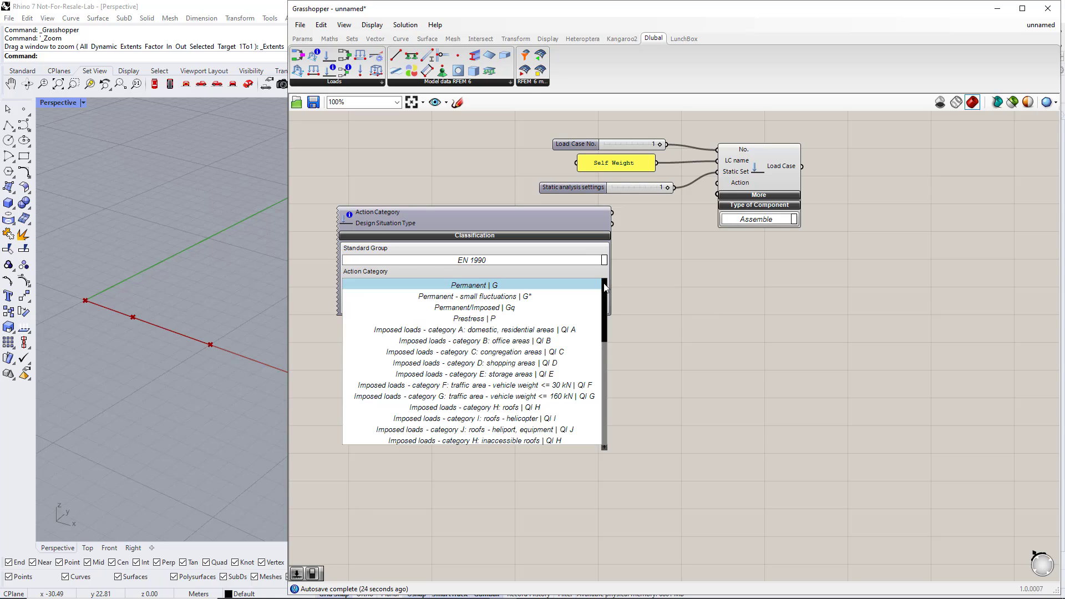
click(599, 285)
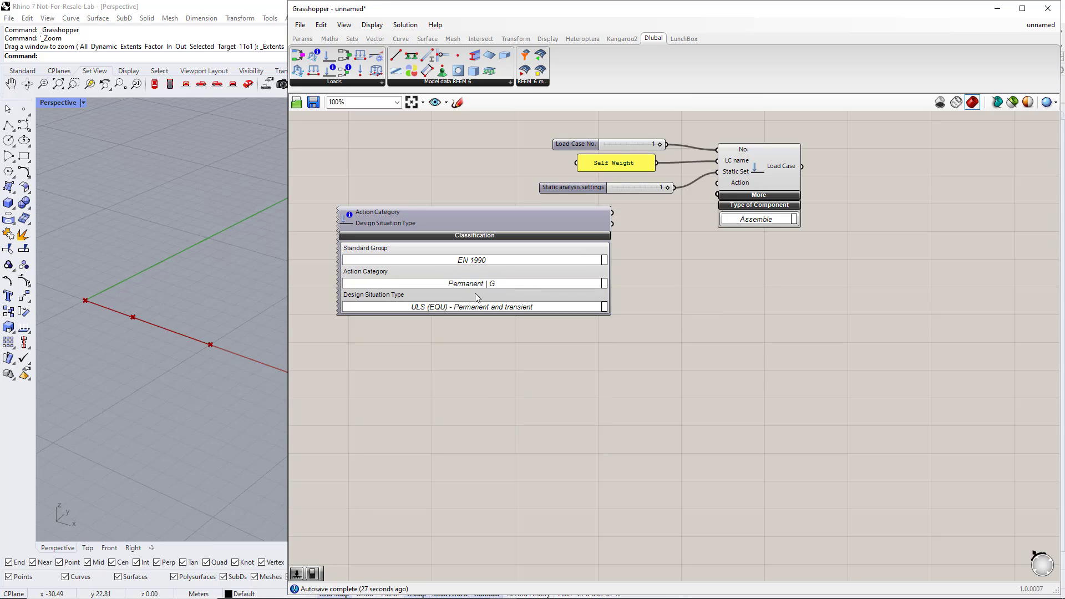
click(605, 307)
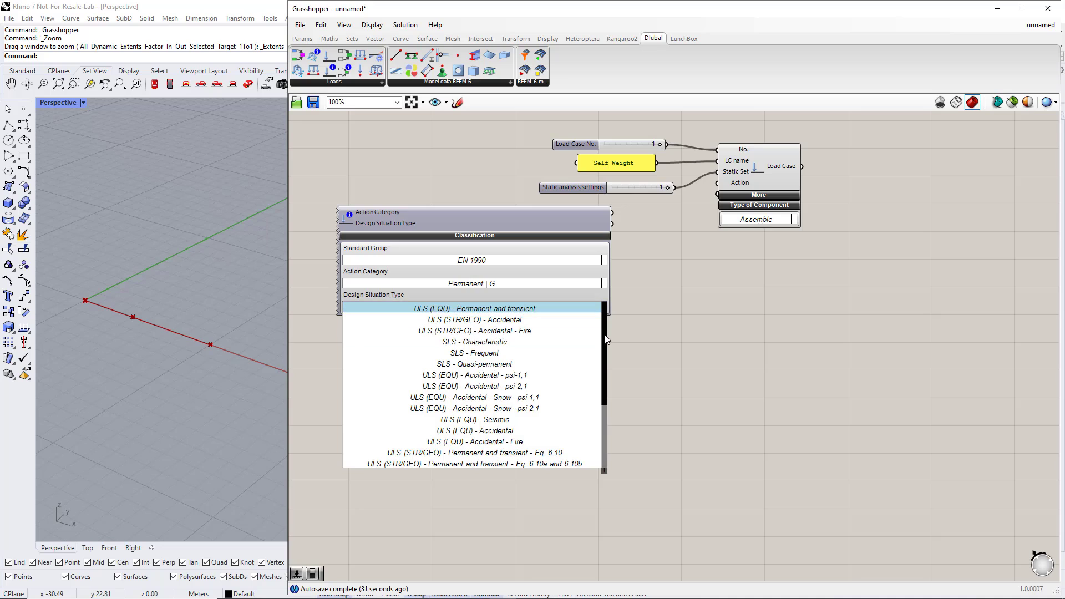
scroll(606, 372, down, 2)
click(582, 386)
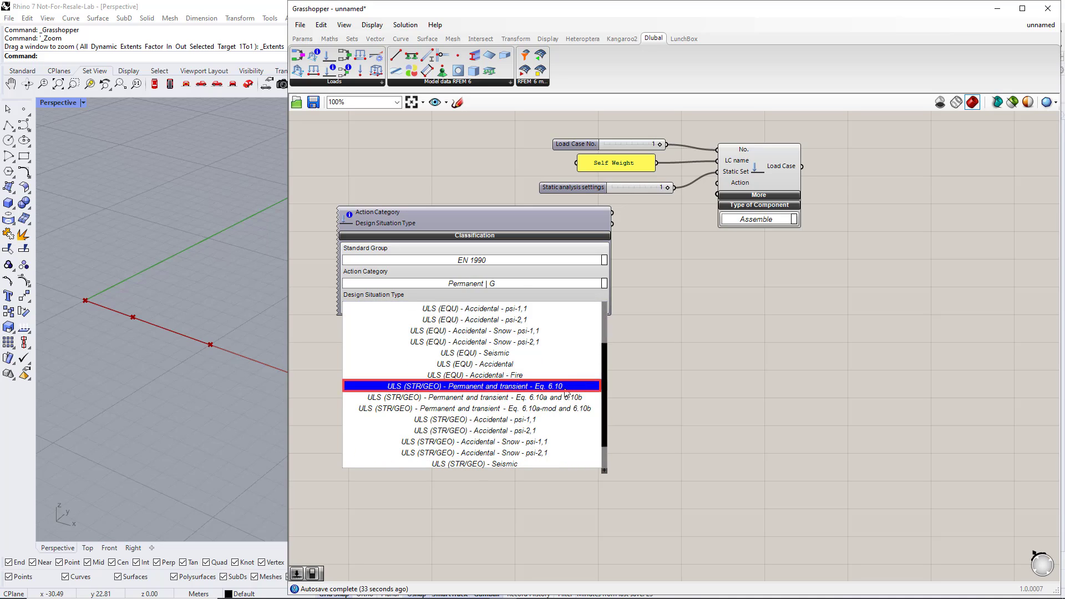
drag(613, 216, 719, 183)
- Expand the Load Case's additional inputs and connect a new Boolean toggle set to True to SW active
click(732, 196)
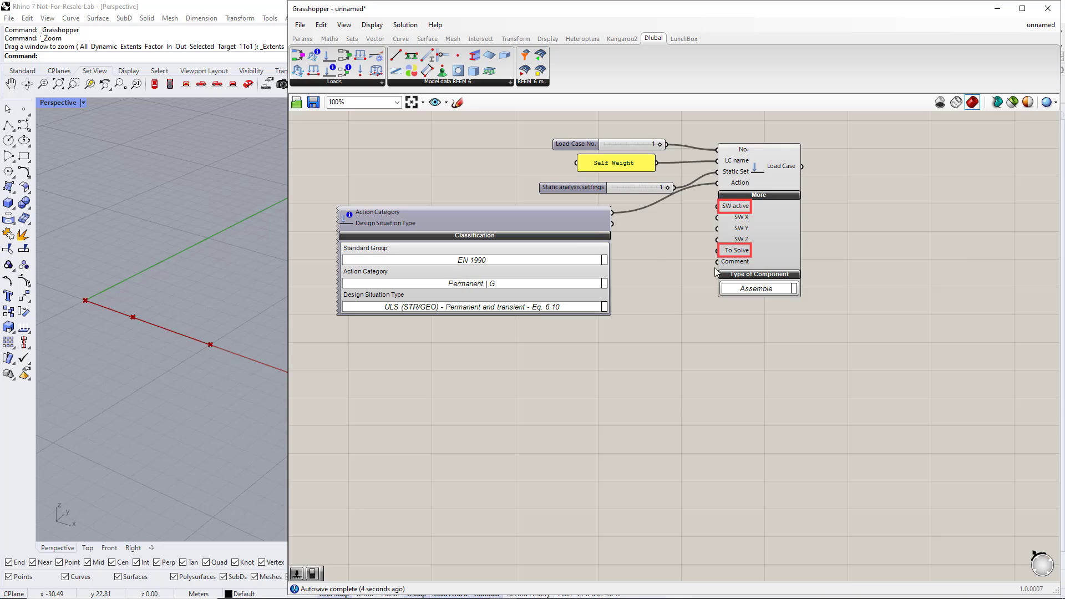
click(302, 38)
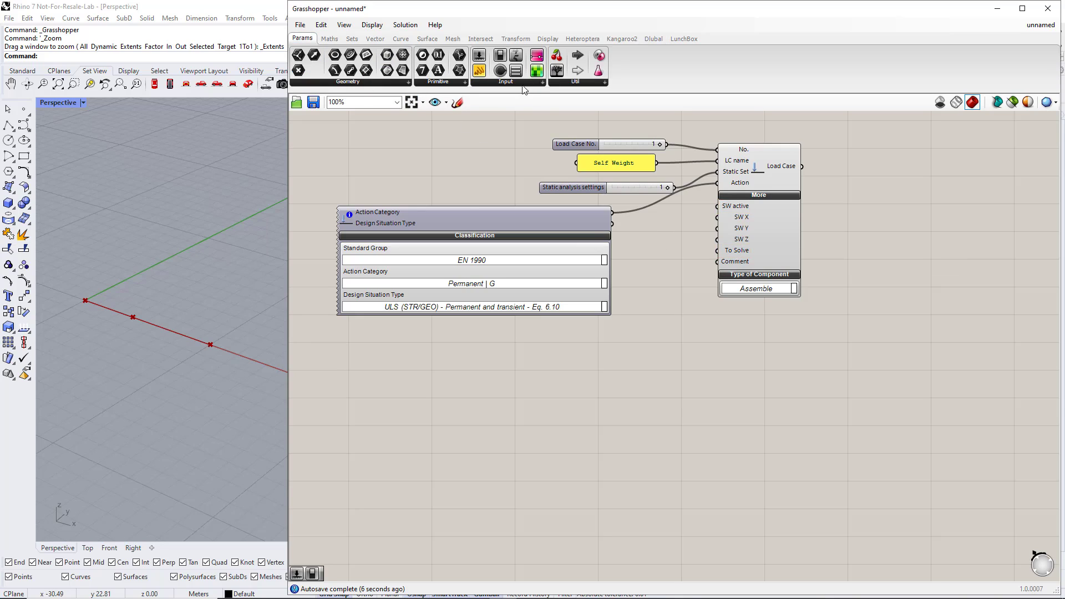
click(522, 83)
click(512, 123)
click(663, 261)
scroll(685, 271, up, 3)
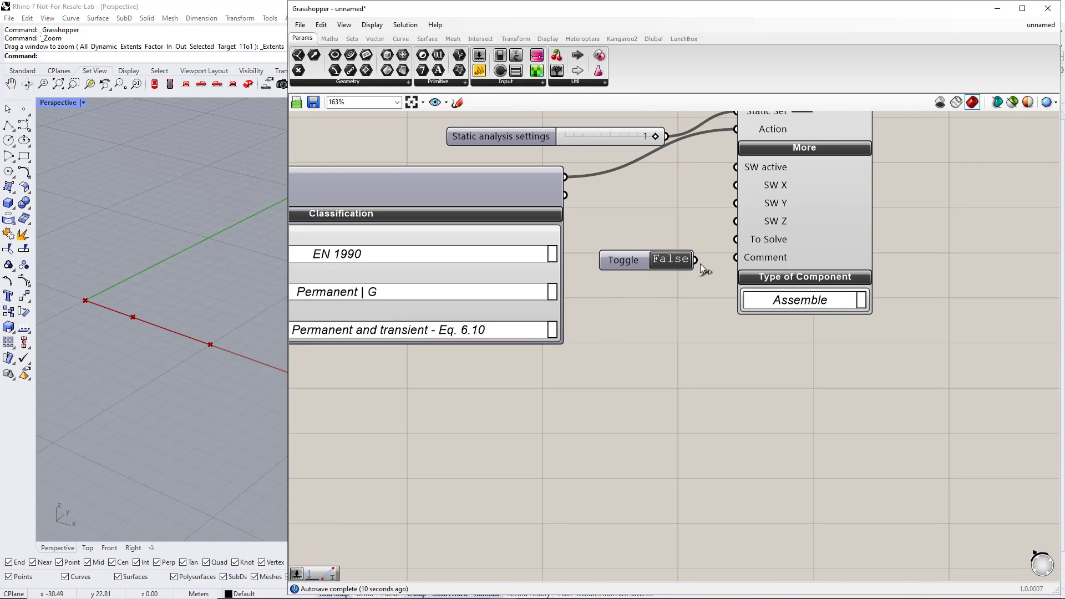
drag(694, 261, 726, 173)
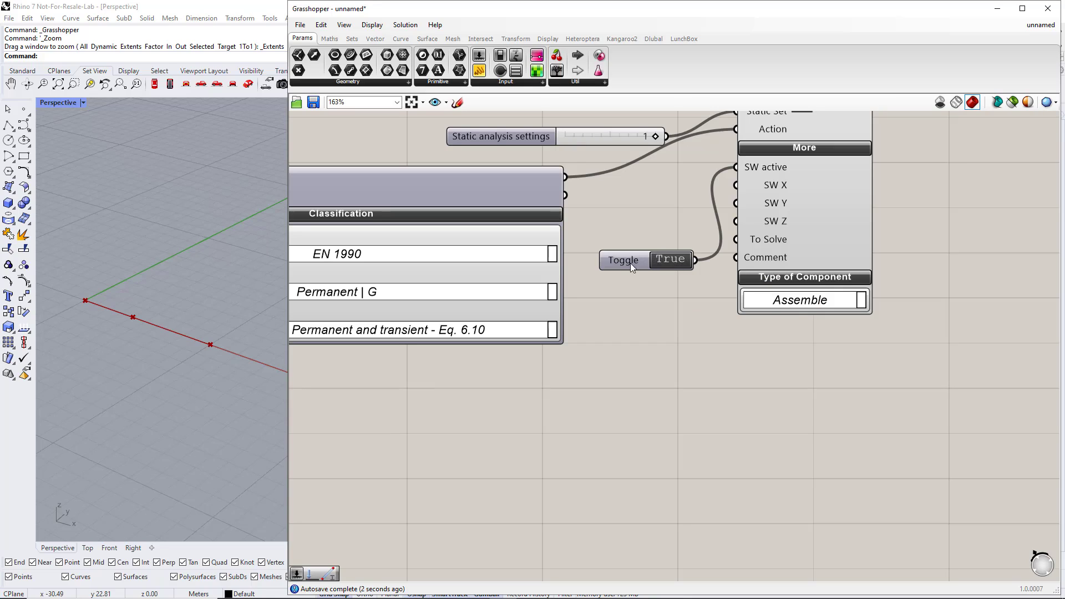
- Duplicate the True toggle below the original and connect the copy to the Load Case's To Solve input
drag(635, 260, 625, 299)
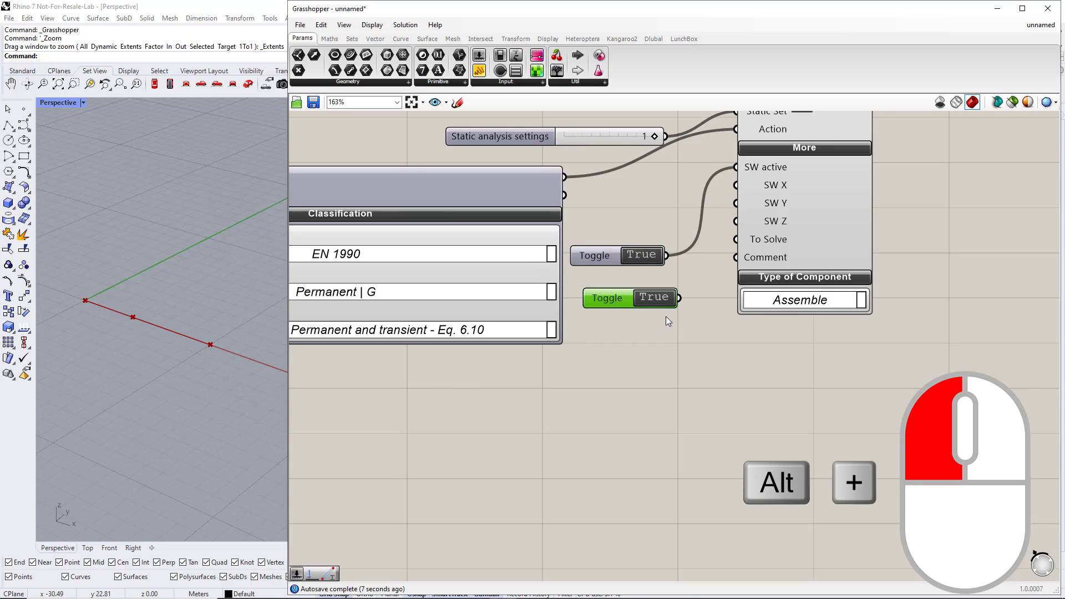
drag(703, 276, 726, 242)
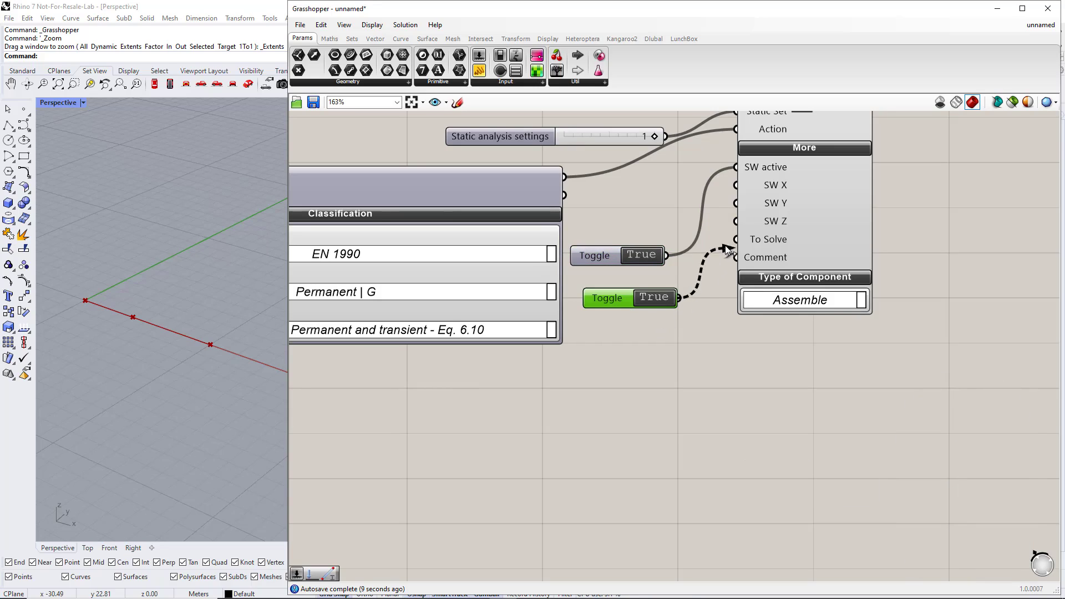
click(712, 314)
- Duplicate the complete self-weight load case with all its inputs and place the copy below the original
scroll(703, 317, down, 5)
scroll(703, 318, up, 1)
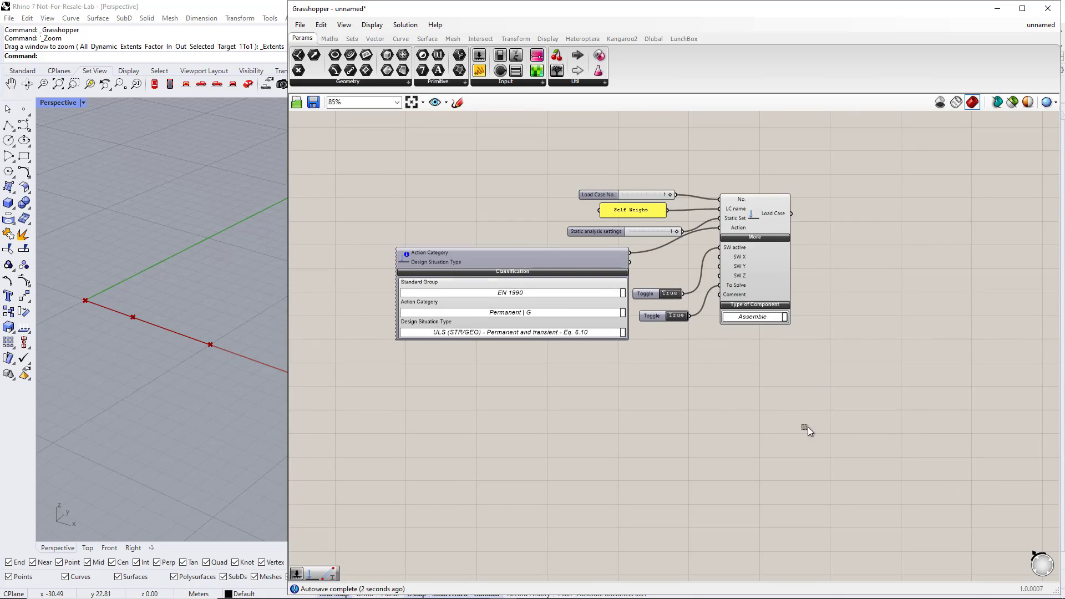
drag(808, 430, 362, 172)
scroll(387, 211, down, 2)
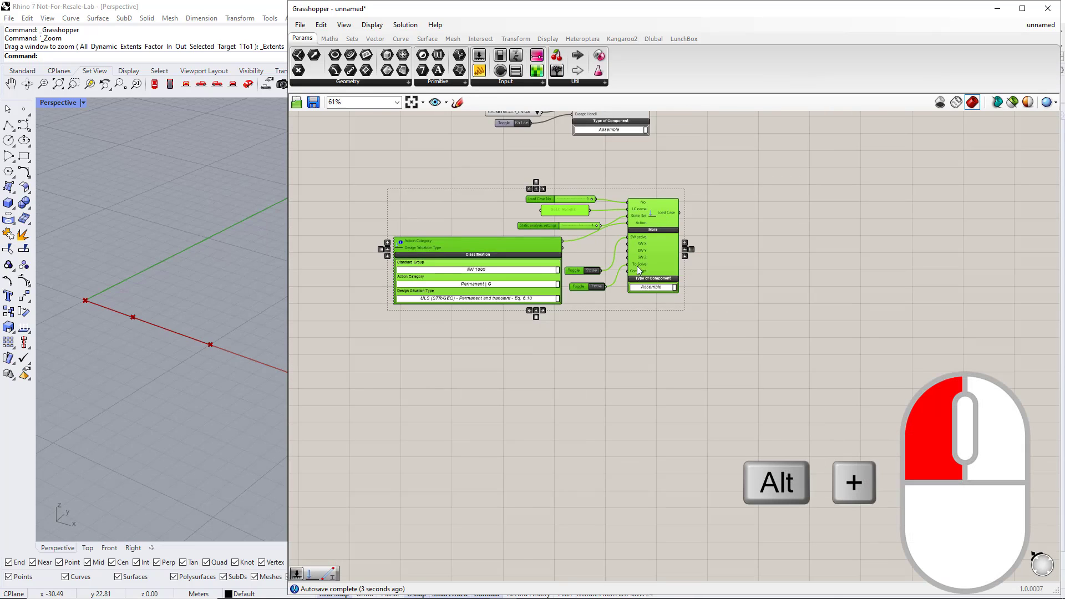
alt+drag(637, 265, 661, 402)
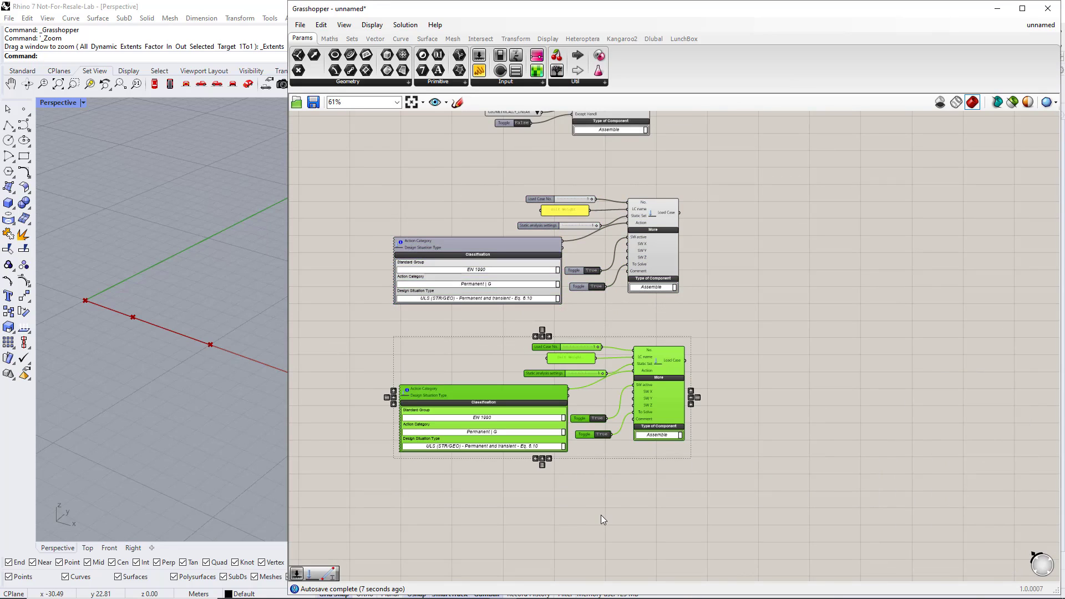
- Replace the copied load case's number slider with a new slider of value 2 feeding the No. input
click(601, 515)
scroll(575, 387, up, 4)
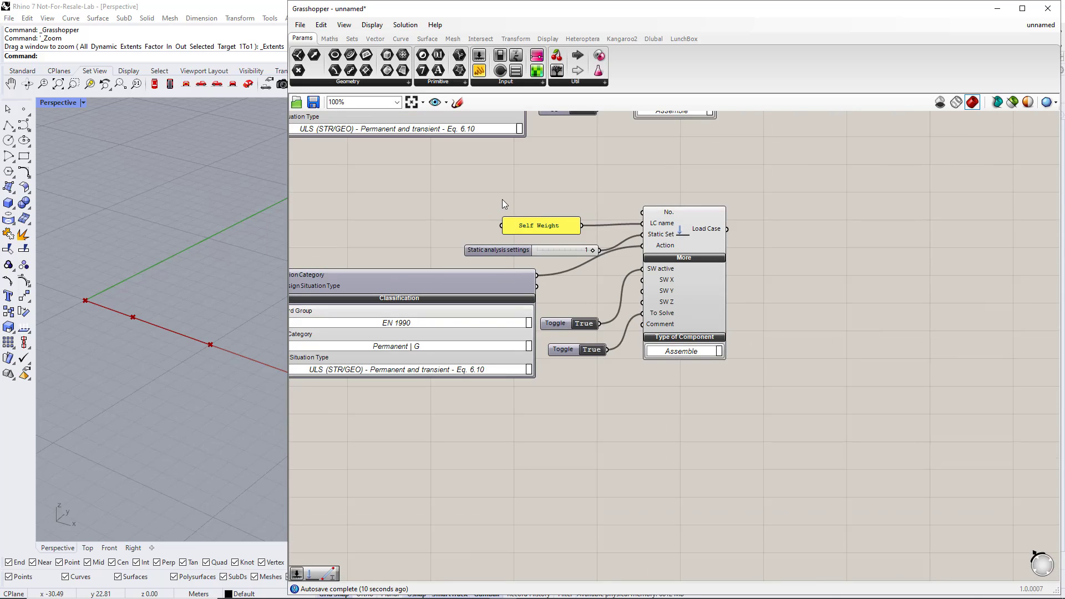
double_click(503, 207)
text(2)
key(Return)
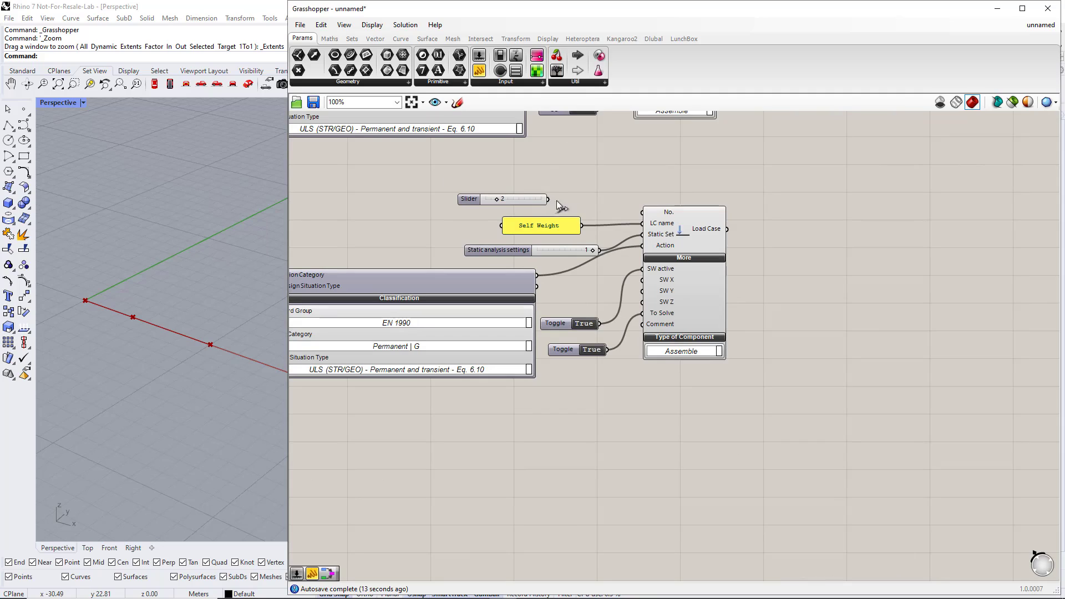
- Change the second load case's name panel text to "Imposed Load"
double_click(561, 225)
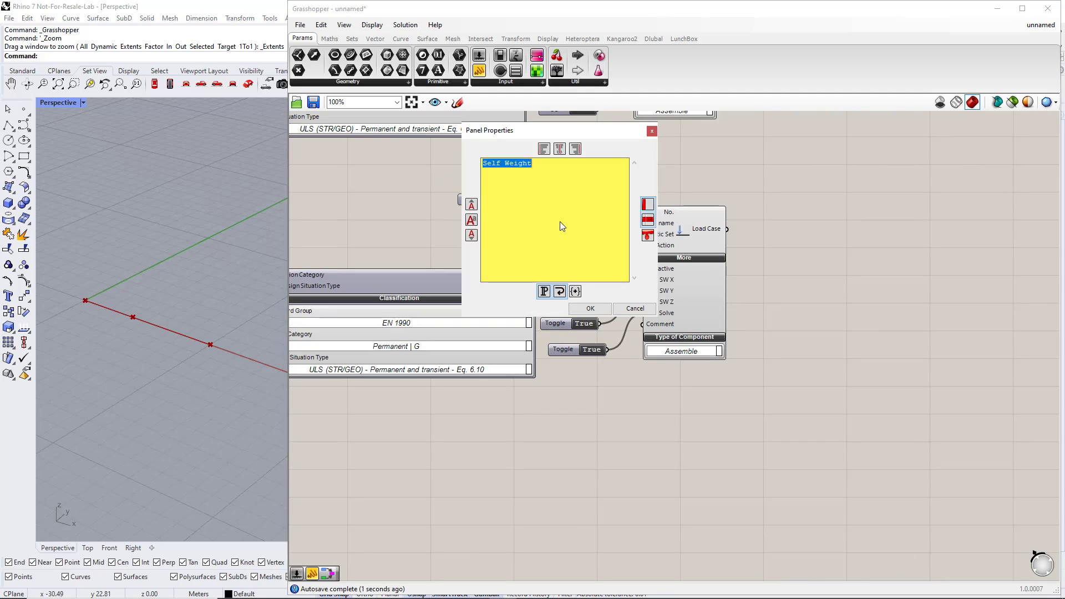
text(I)
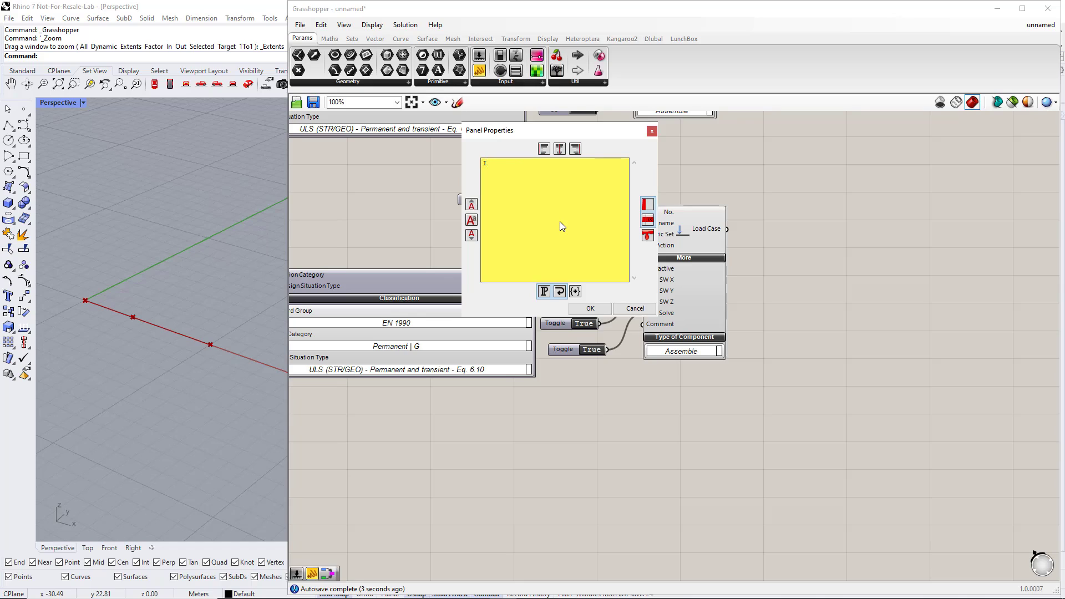
text(mposed Load)
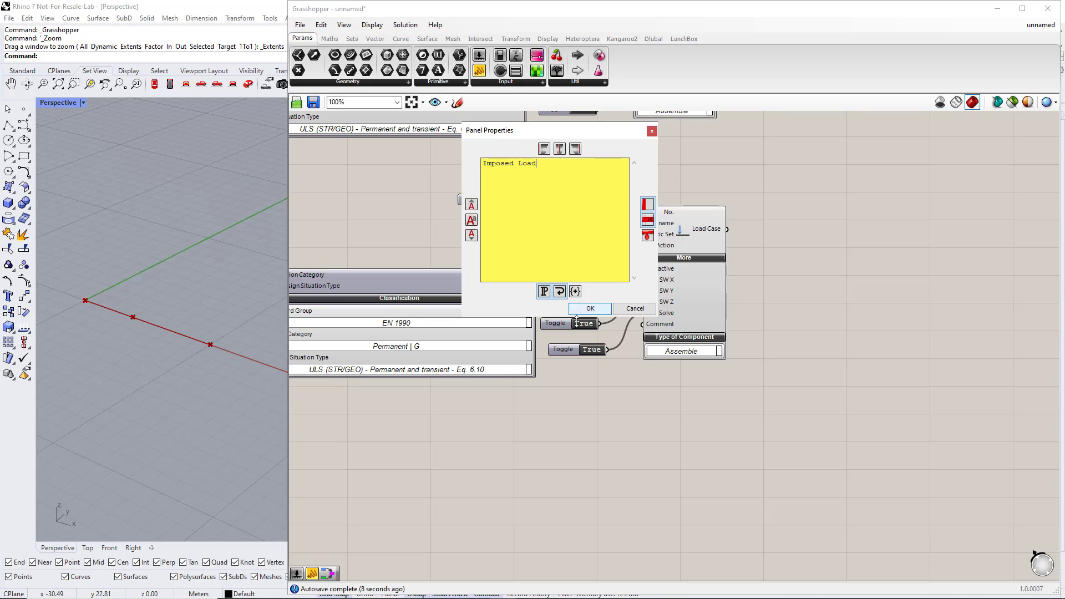
click(589, 308)
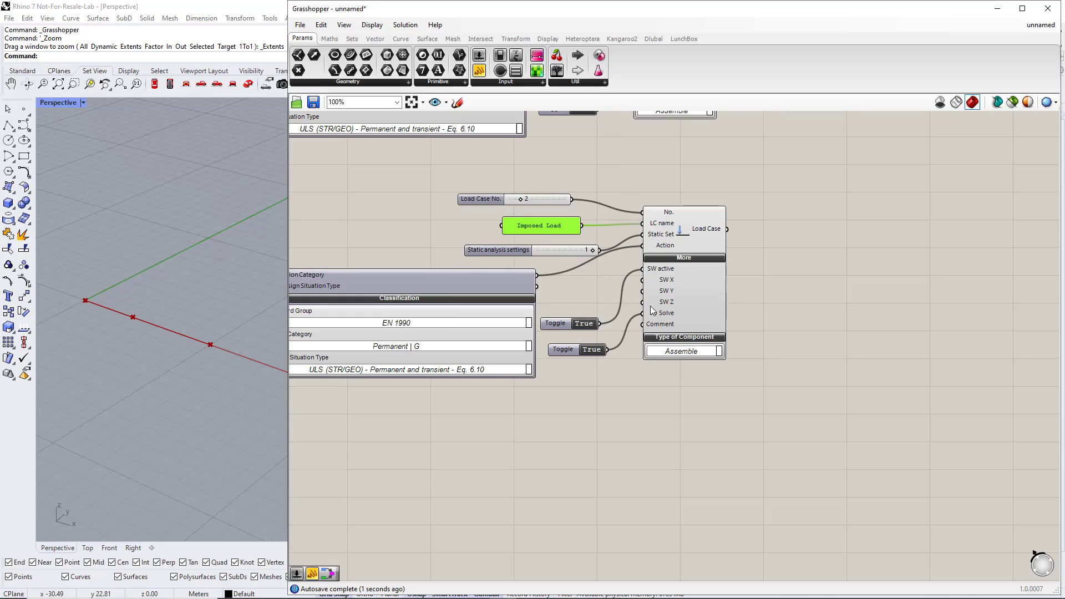
- Disconnect and delete the second load case's SW active toggle, and move its static analysis settings slider slightly aside
ctrl+drag(637, 276, 588, 326)
click(561, 321)
key(Delete)
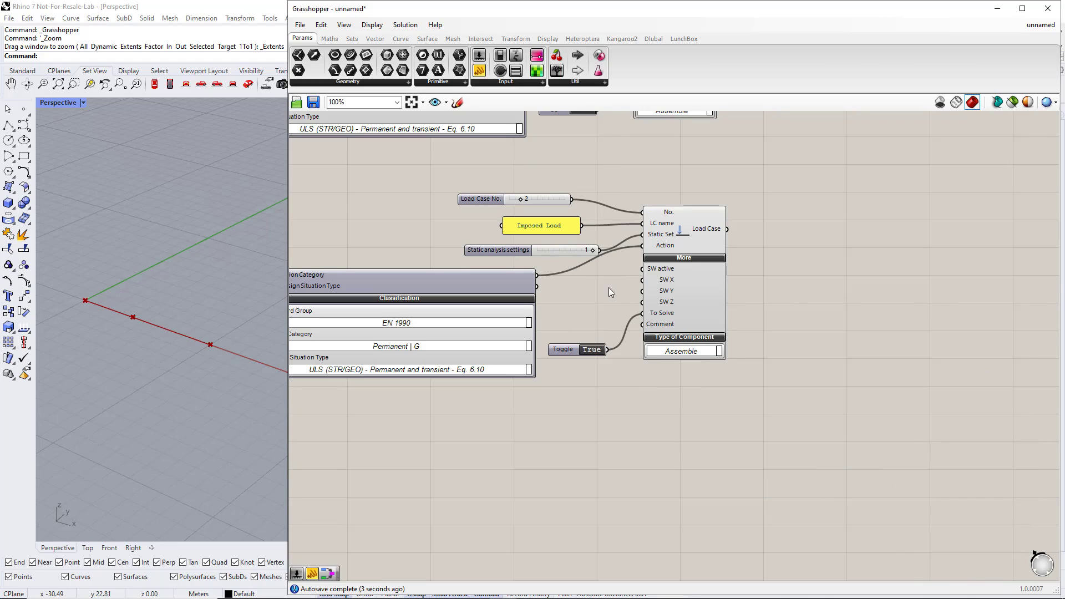
drag(528, 250, 509, 250)
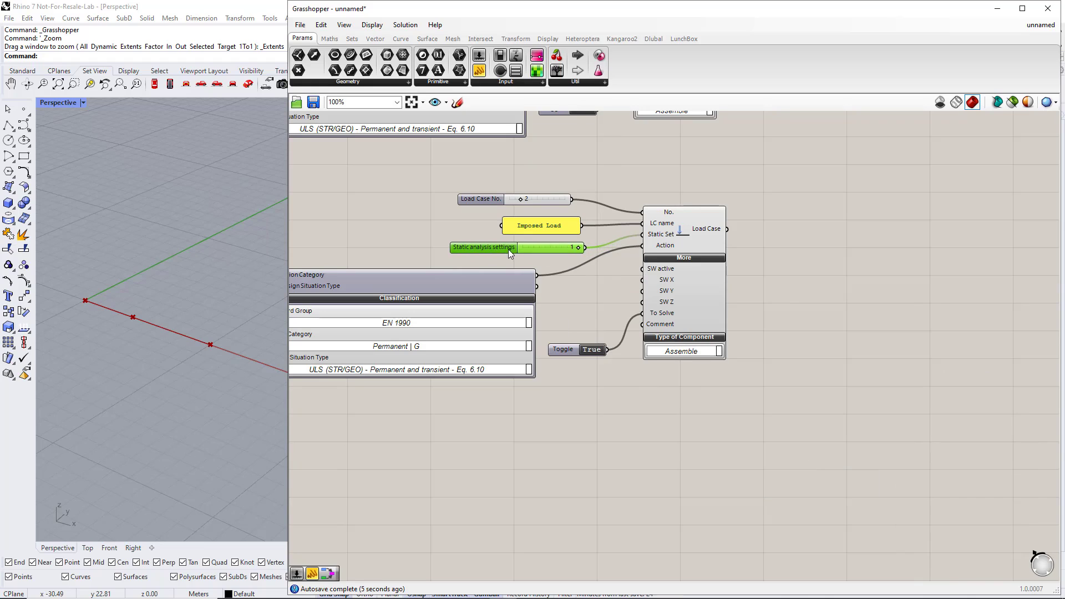
- Set the second load case's action category to Imposed loads - category A: domestic, residential areas | QI A
scroll(580, 392, down, 3)
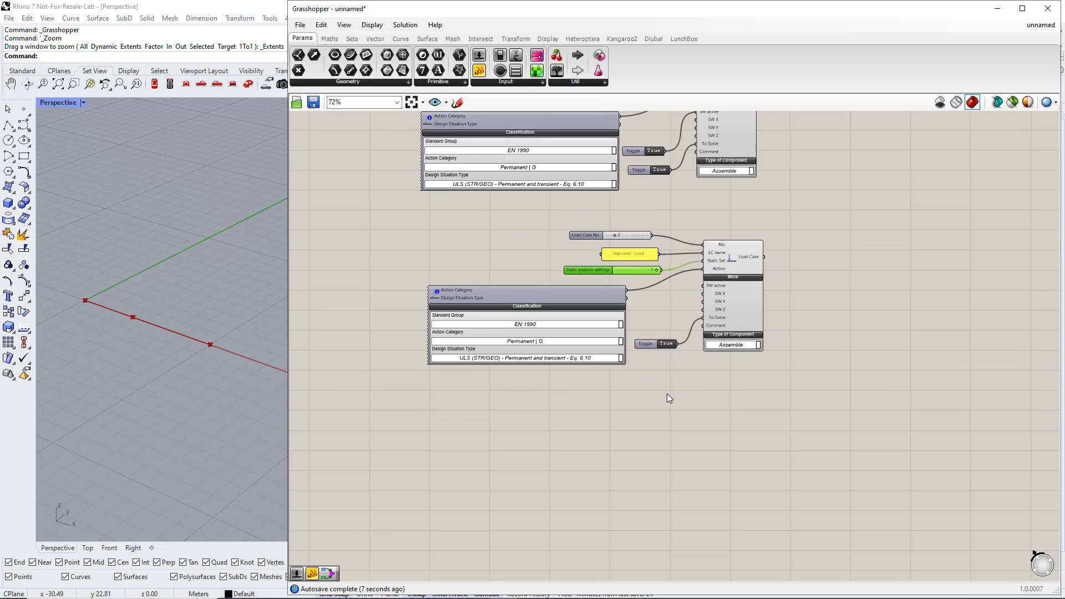
scroll(633, 364, up, 1)
right_drag(637, 366, 625, 284)
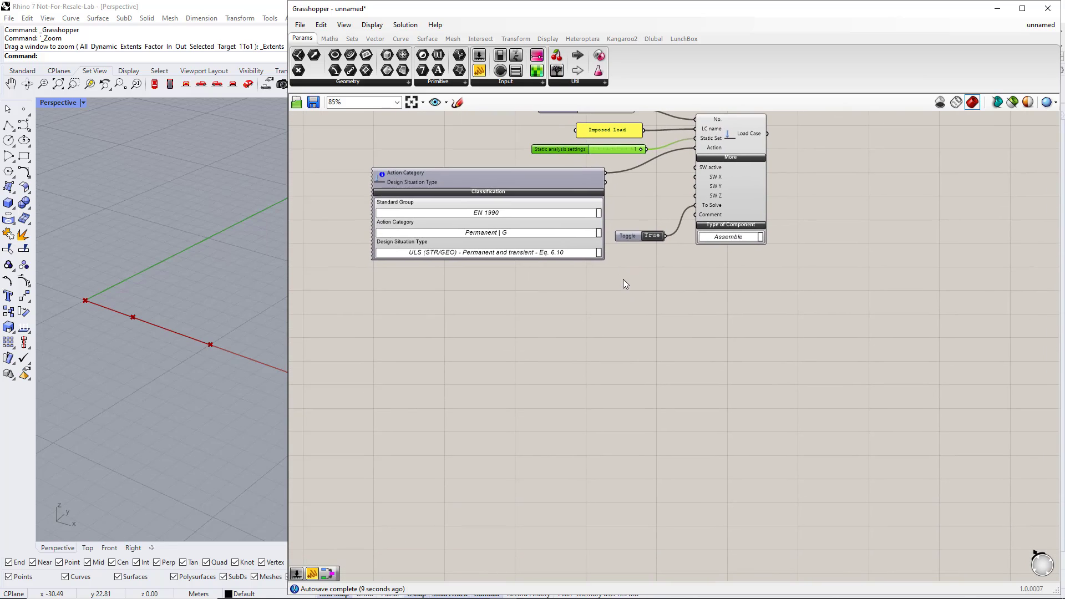
click(598, 233)
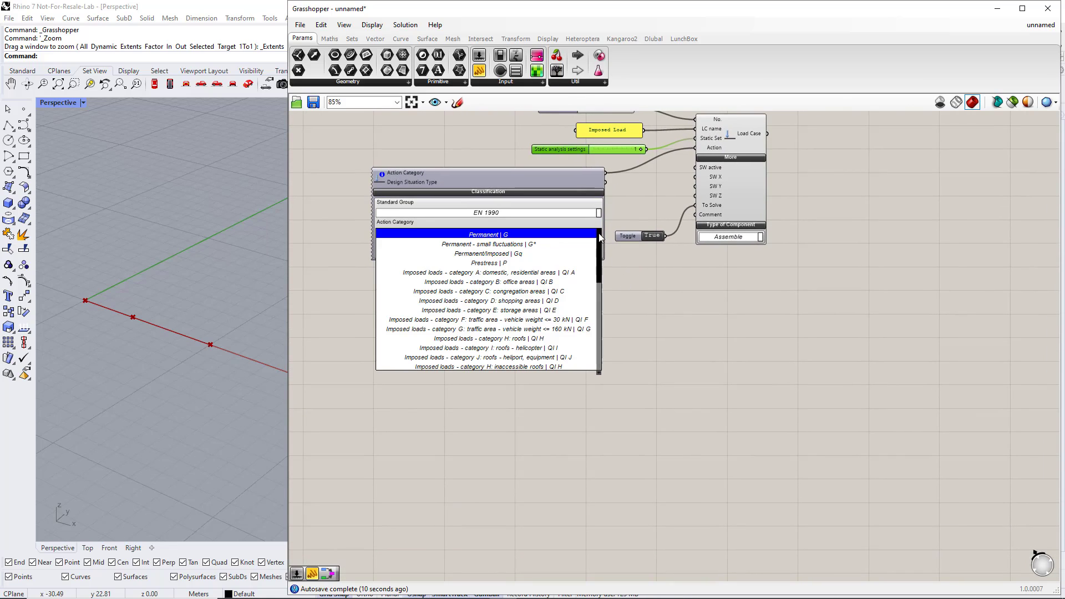
click(578, 272)
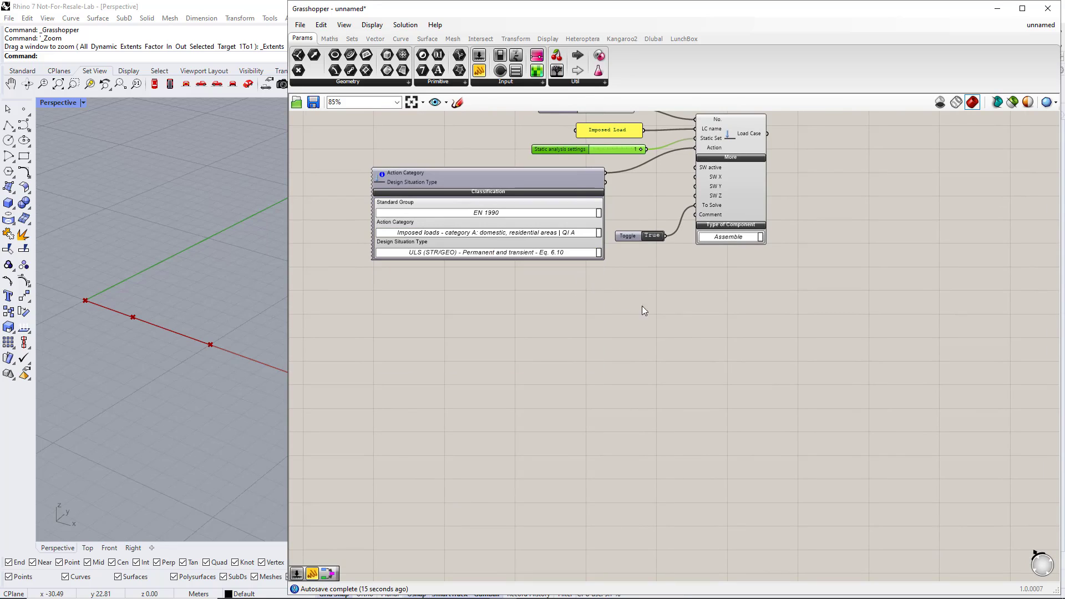
- Move the green RFEM export group down beside the load case components
scroll(731, 308, down, 5)
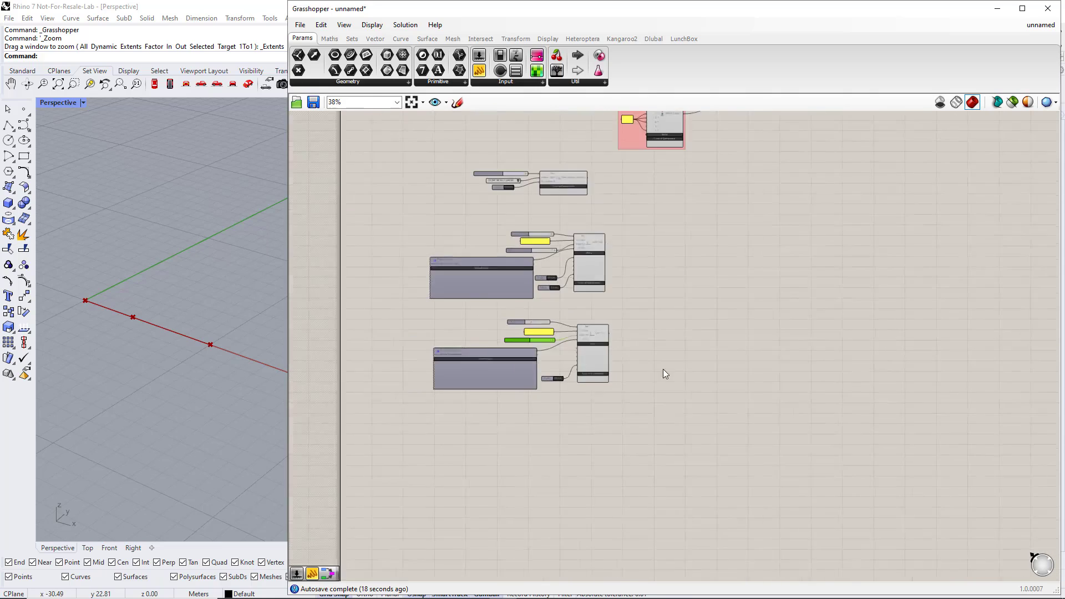
drag(663, 138, 663, 376)
scroll(662, 371, up, 3)
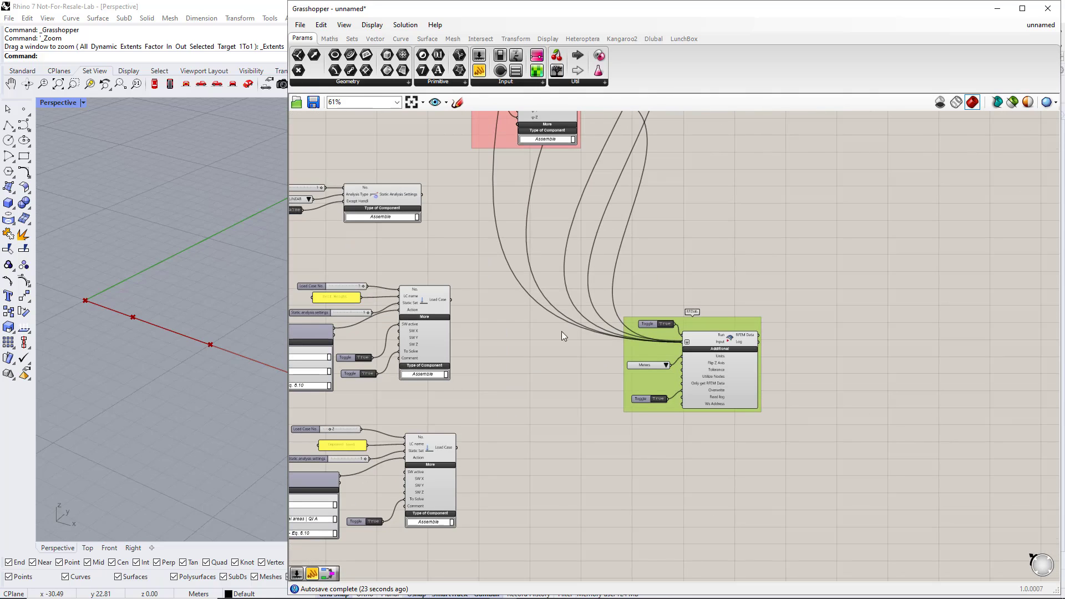
- Add the static analysis settings and both load cases to the RFEM component's Input, and set its Run toggle to False
shift+drag(425, 194, 683, 341)
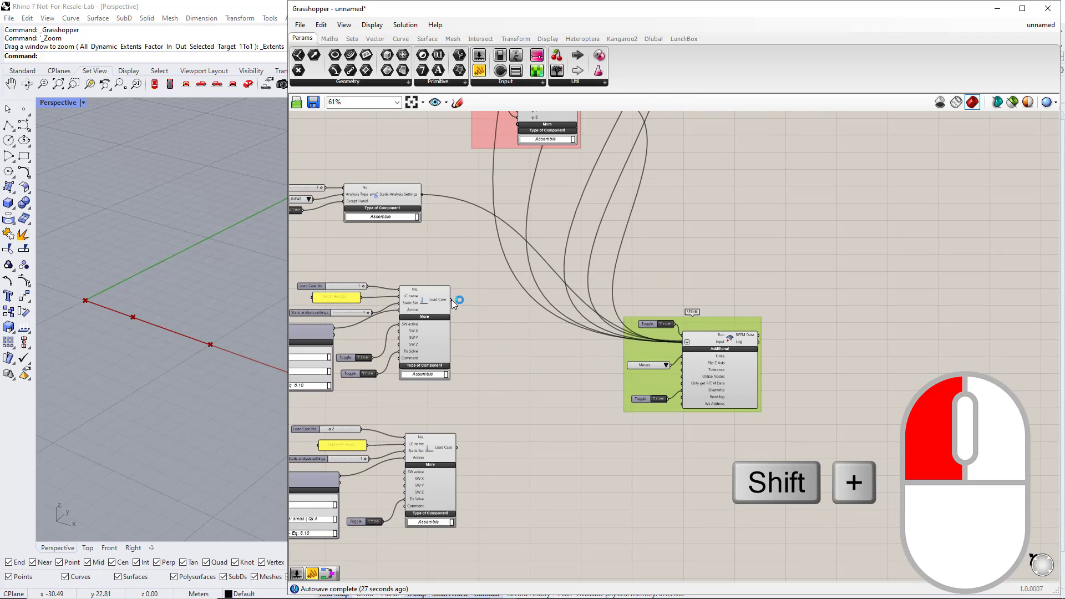
shift+drag(452, 300, 683, 341)
shift+drag(456, 447, 683, 342)
scroll(637, 455, down, 4)
scroll(648, 306, up, 4)
double_click(648, 306)
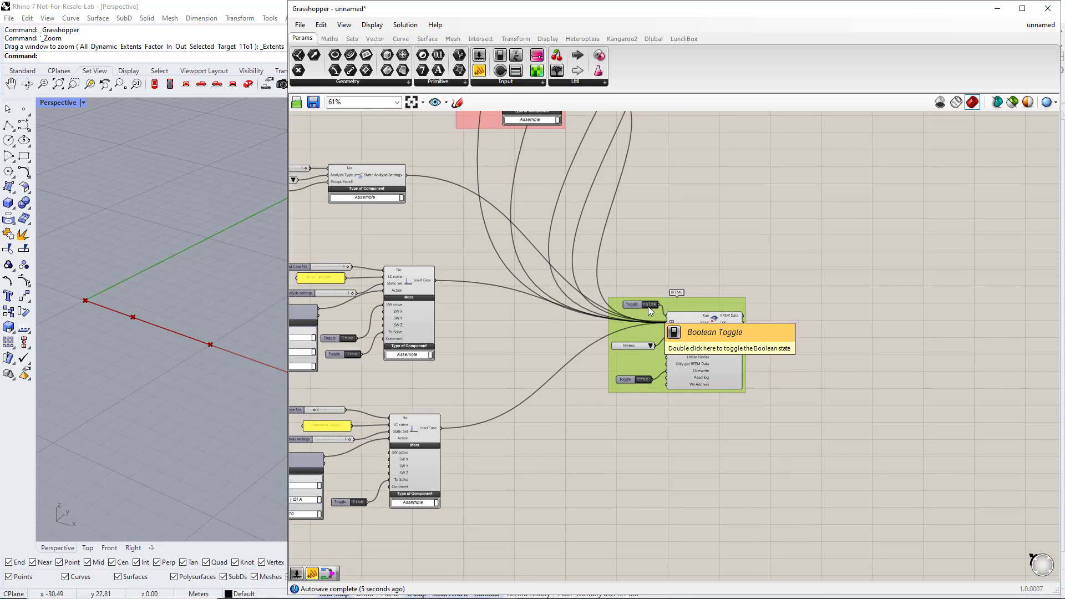
- Place the Dlubal Design Situation component in the free canvas area below the load cases
scroll(638, 328, down, 3)
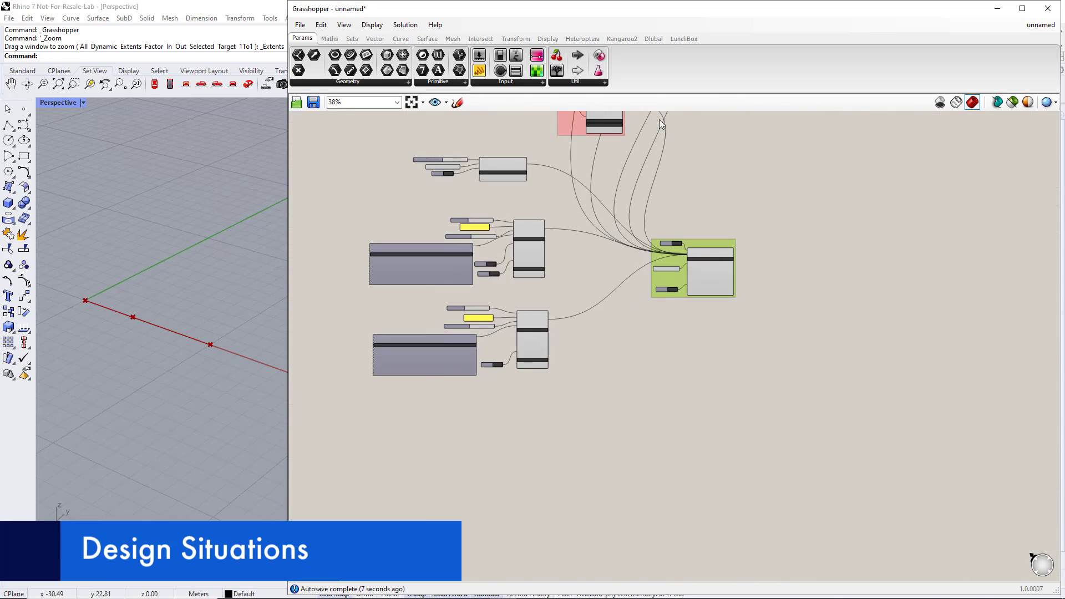
click(653, 39)
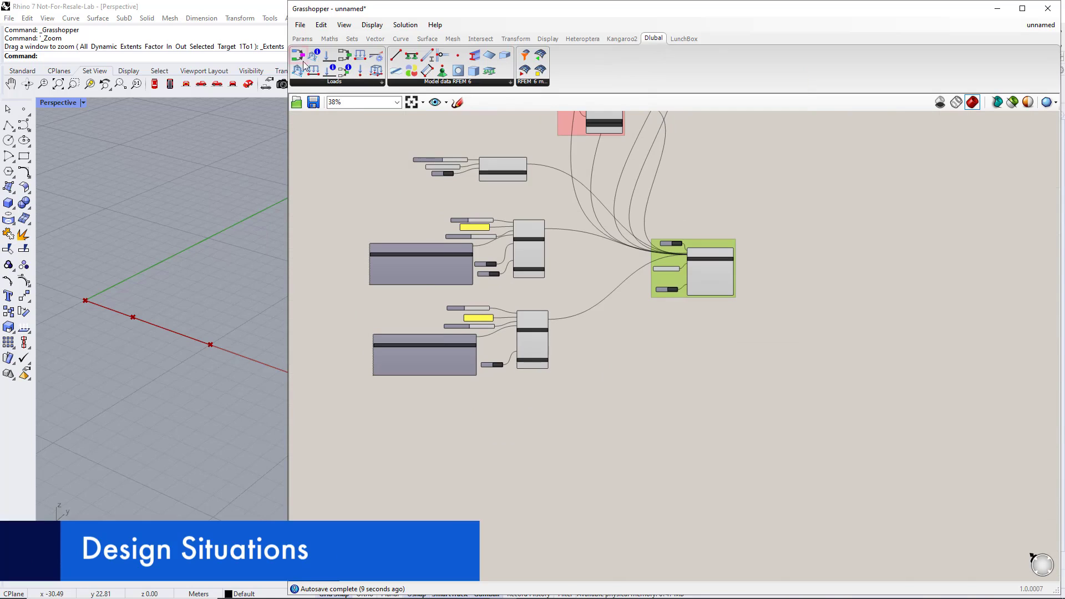
drag(303, 60, 629, 477)
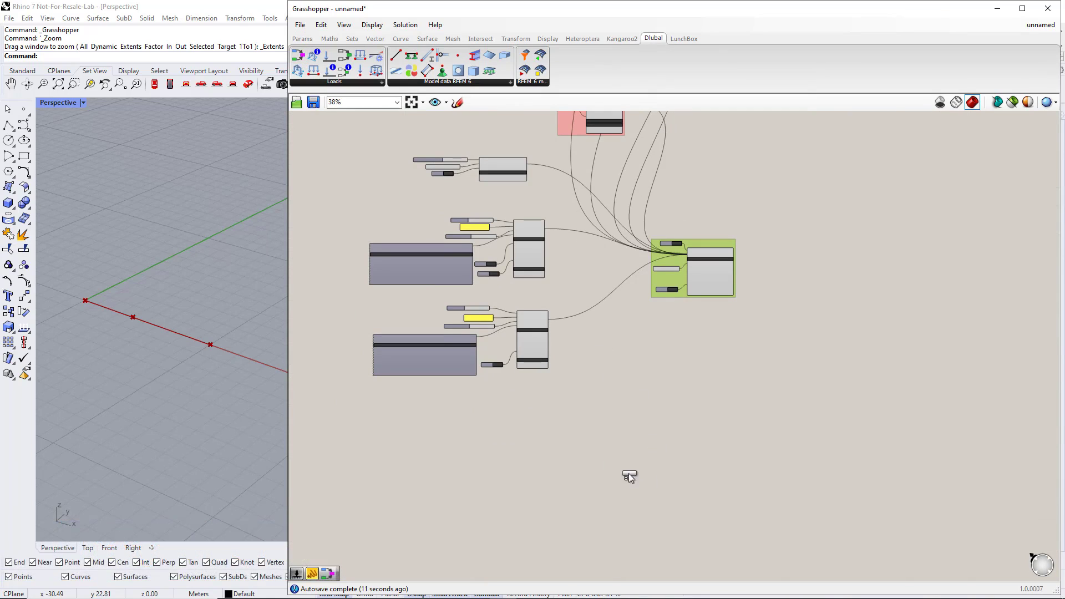
drag(573, 427, 586, 444)
scroll(579, 460, up, 3)
right_drag(577, 471, 682, 385)
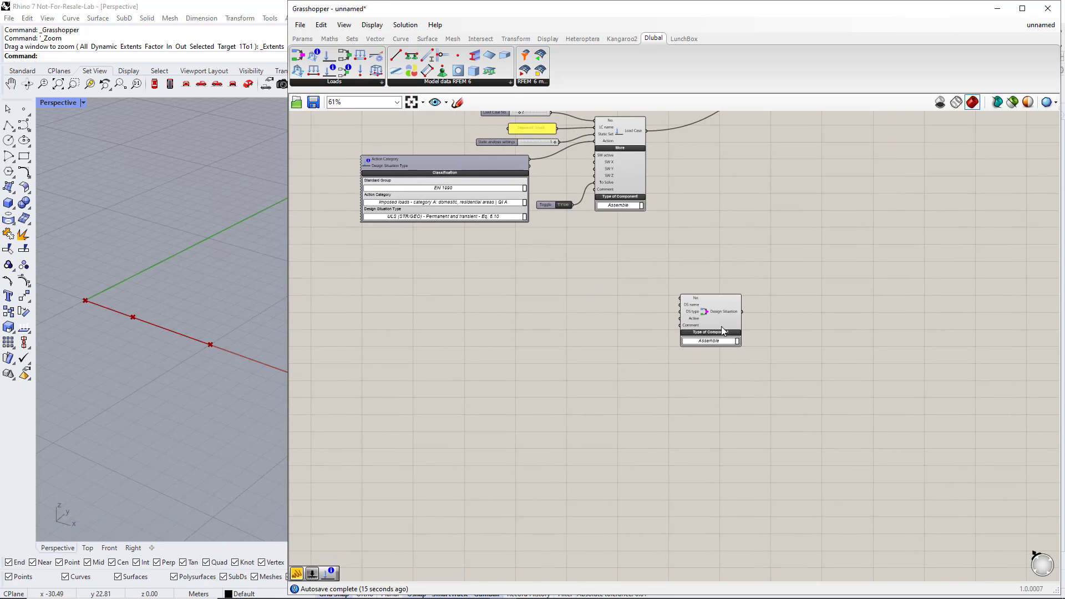
drag(716, 313, 676, 302)
click(590, 357)
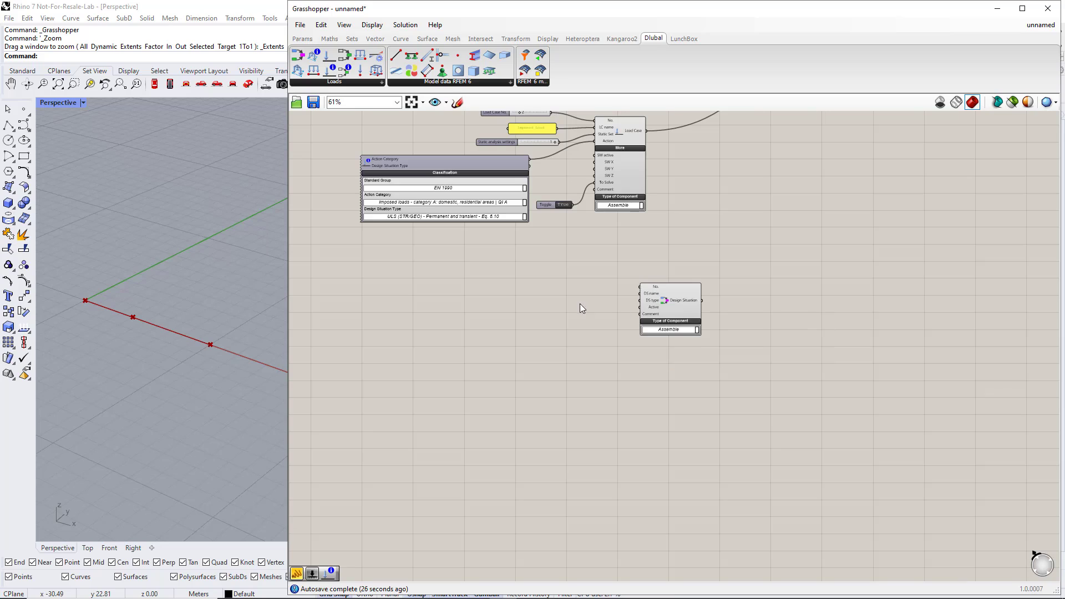
- Create a slider of value 1 and connect it to the Design Situation's No. input
scroll(599, 294, up, 1)
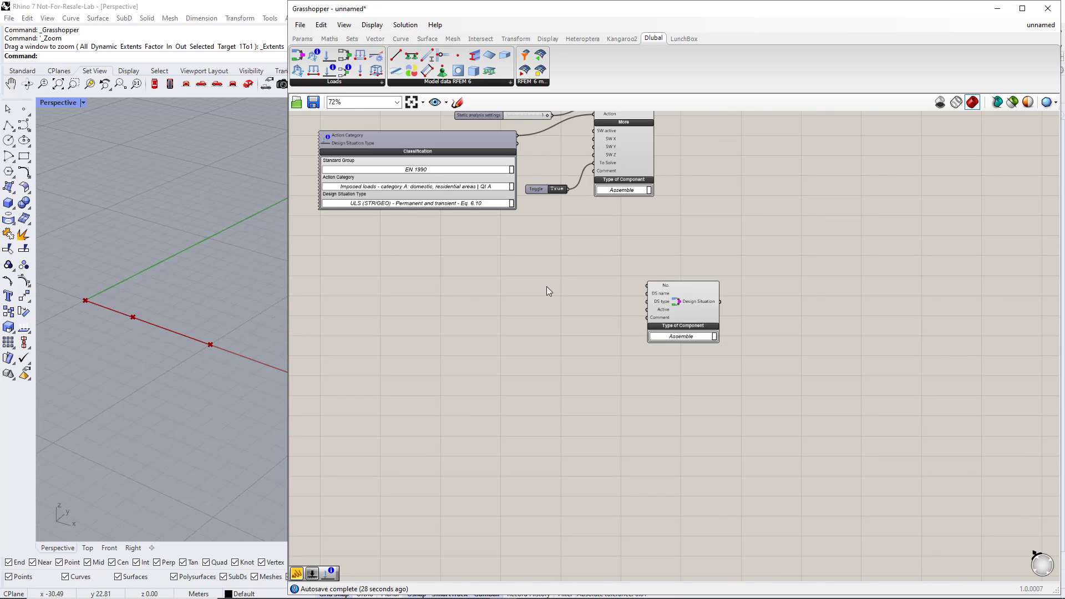
double_click(540, 285)
text(1)
key(Return)
drag(573, 285, 647, 286)
- Place a text panel below the Object number slider and set its content to ULS
click(303, 38)
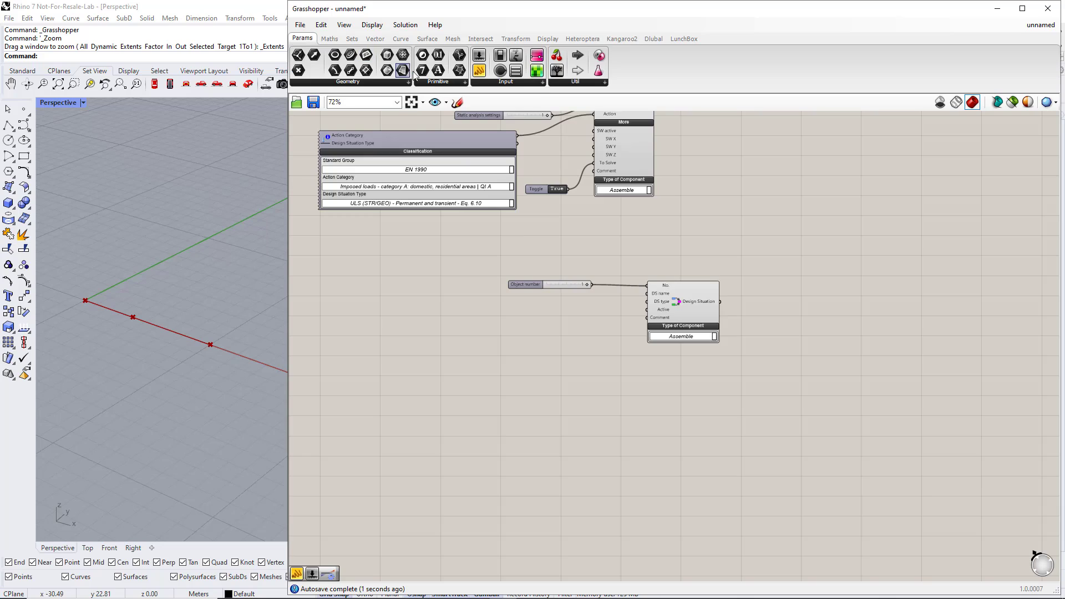
drag(478, 71, 489, 241)
double_click(560, 305)
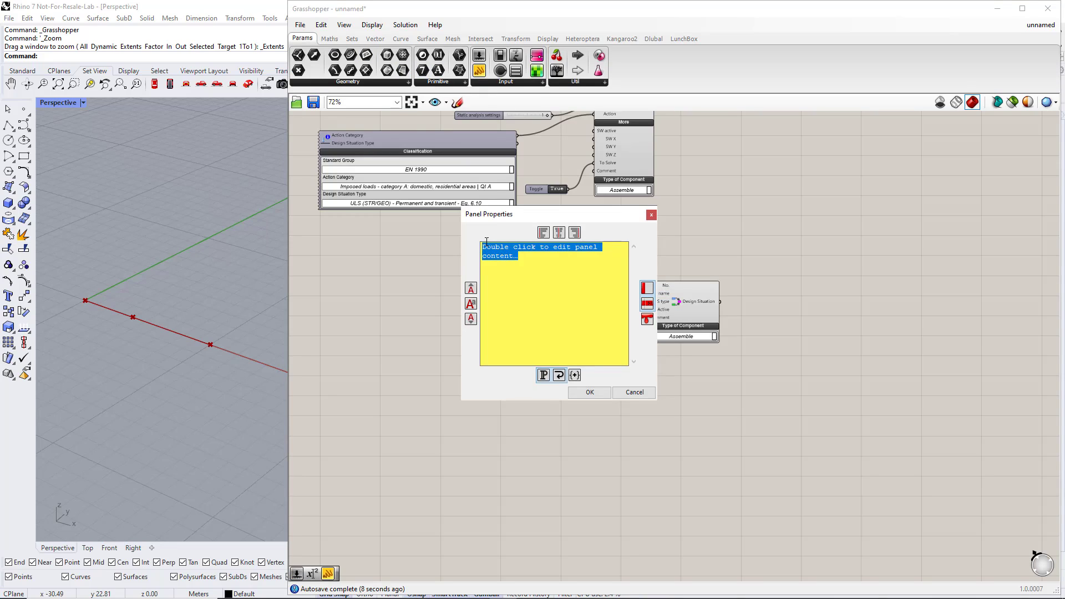
key(BackSpace)
text(ULS)
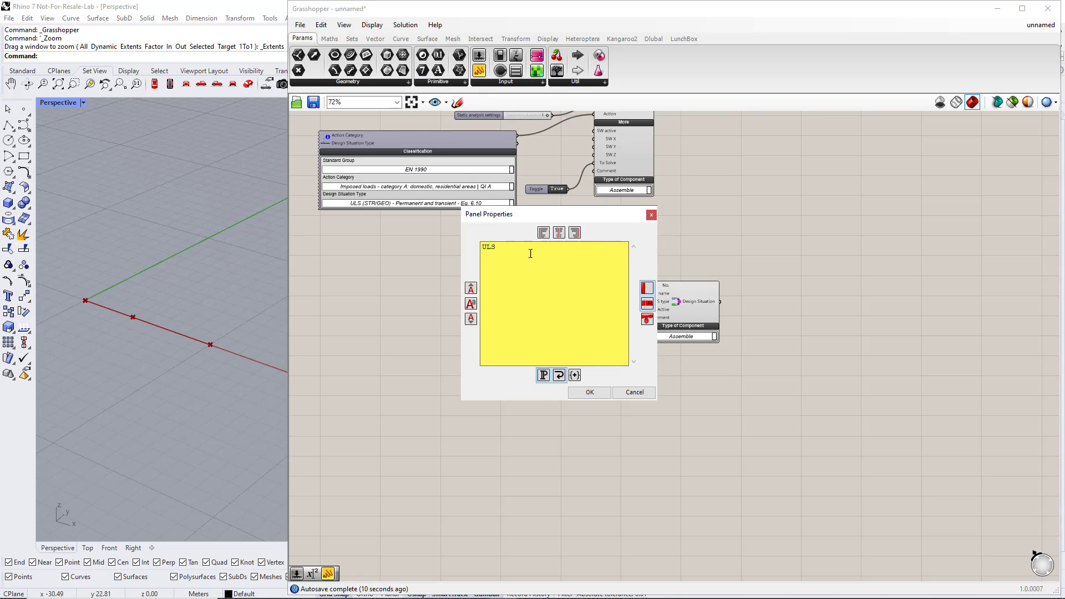
click(590, 391)
- Shrink the ULS panel, line it up below the Object number slider and connect it to the Design Situation's DS name input
scroll(596, 305, up, 3)
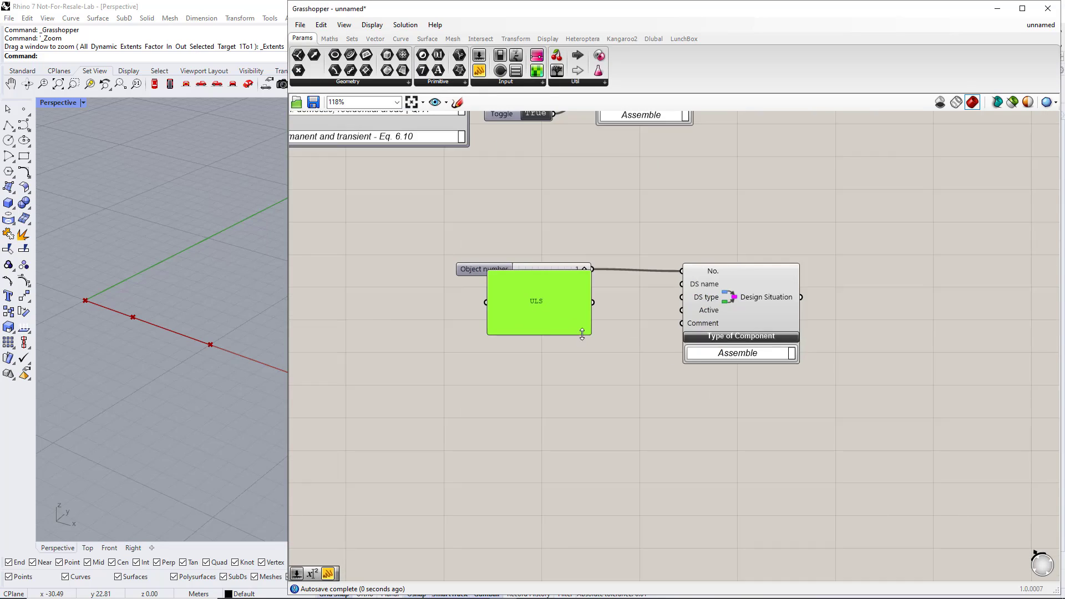
drag(591, 335, 681, 285)
drag(574, 298, 573, 292)
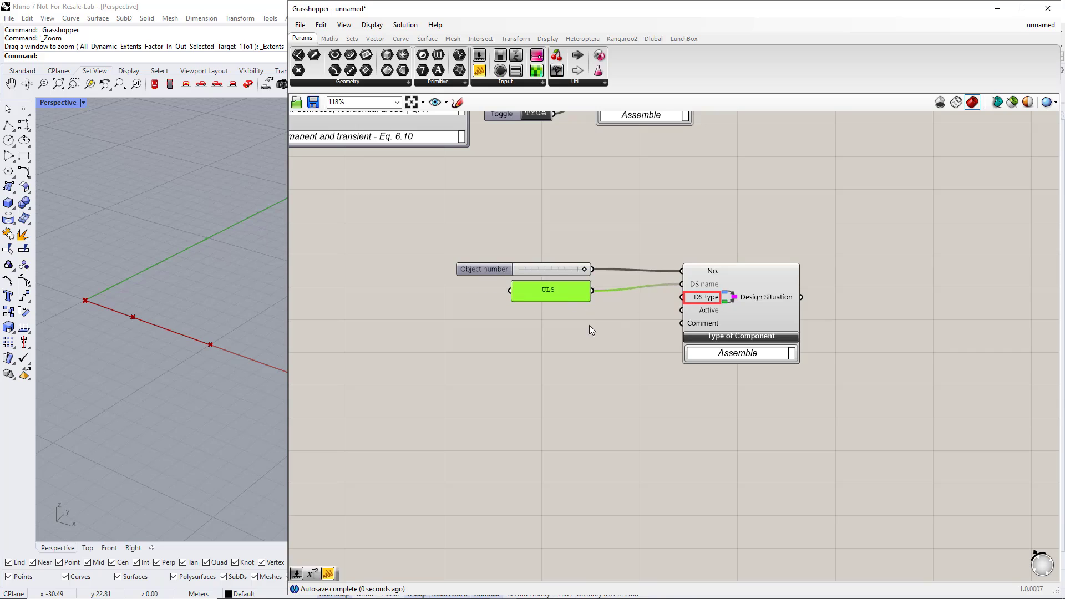
click(589, 325)
- Place a Load Case Classification component below the ULS panel, expand its options and choose EN 1990 as the standard group
click(653, 38)
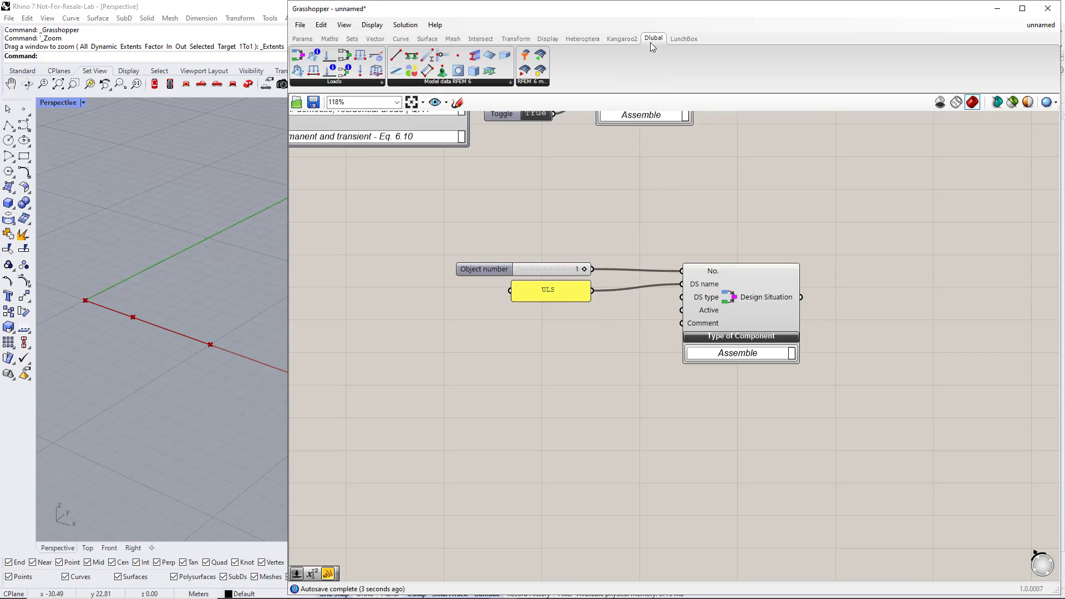
drag(329, 71, 436, 362)
right_drag(498, 411, 614, 330)
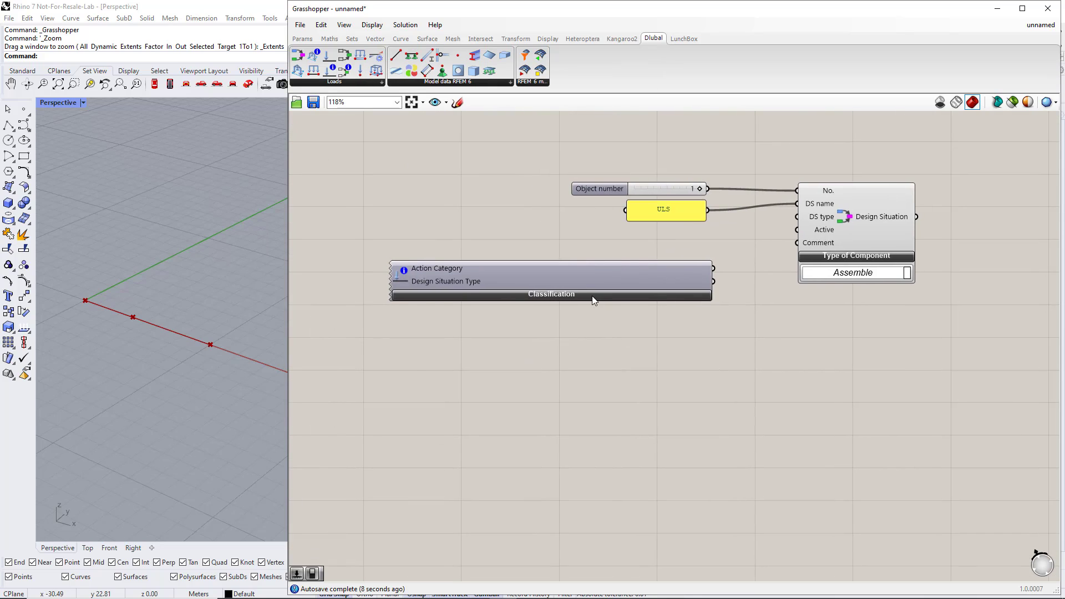
click(591, 295)
click(704, 330)
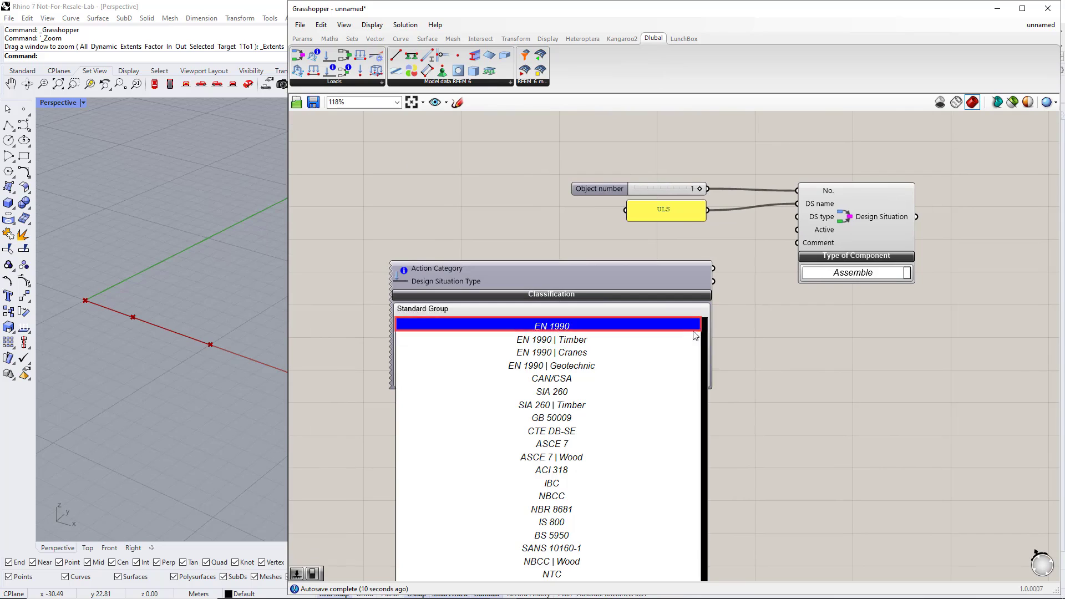
click(658, 327)
- Keep the classification's action category as Permanent | G and set its design situation type to ULS (STR/GEO) - Permanent and transient - Eq. 6.10
right_drag(677, 354, 670, 250)
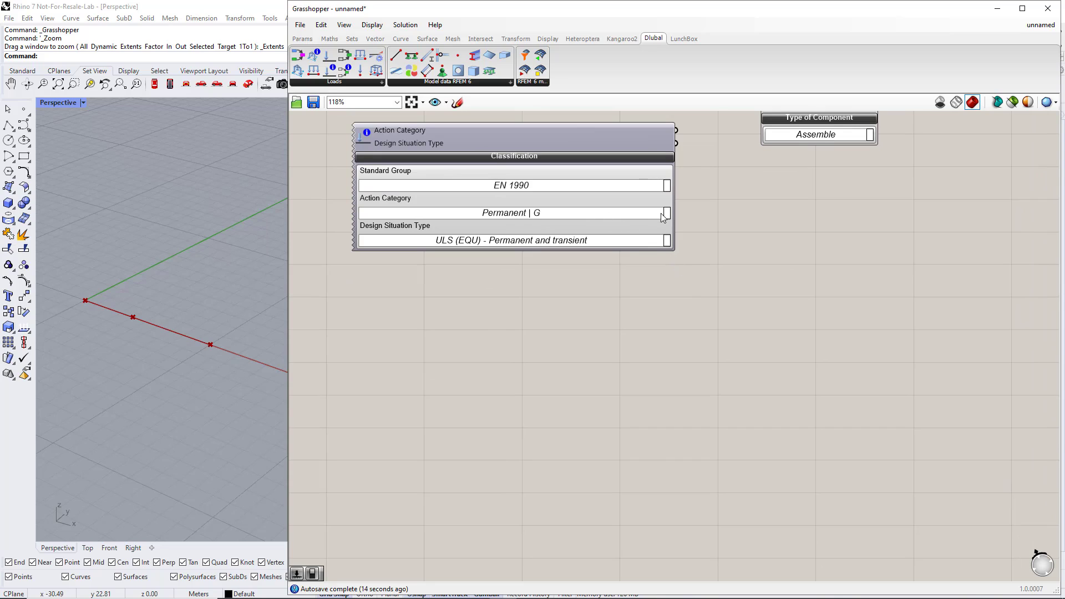
click(665, 213)
click(671, 231)
click(667, 240)
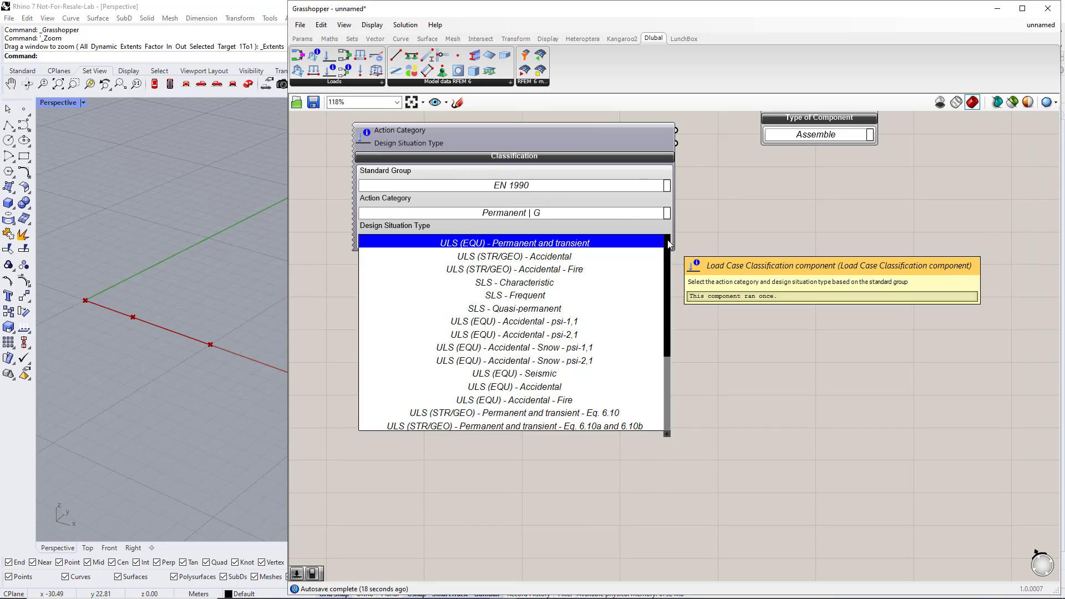
click(606, 412)
- Connect the classification's Design Situation Type output to the DS type input, and move the classification closer under the ULS panel
scroll(606, 410, down, 2)
right_drag(697, 322, 595, 435)
scroll(595, 369, up, 1)
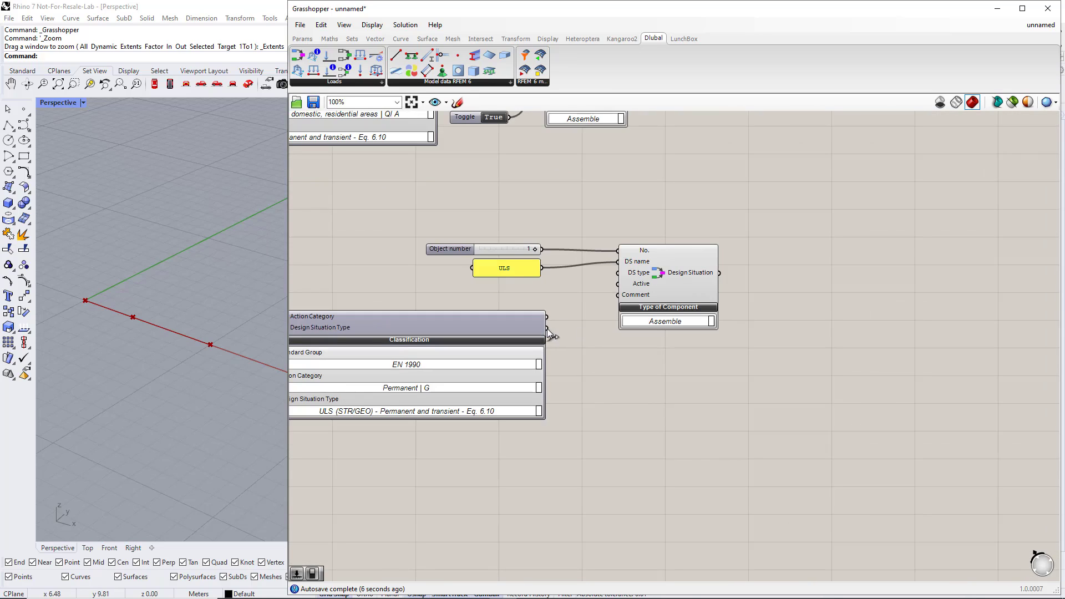
drag(547, 329, 611, 275)
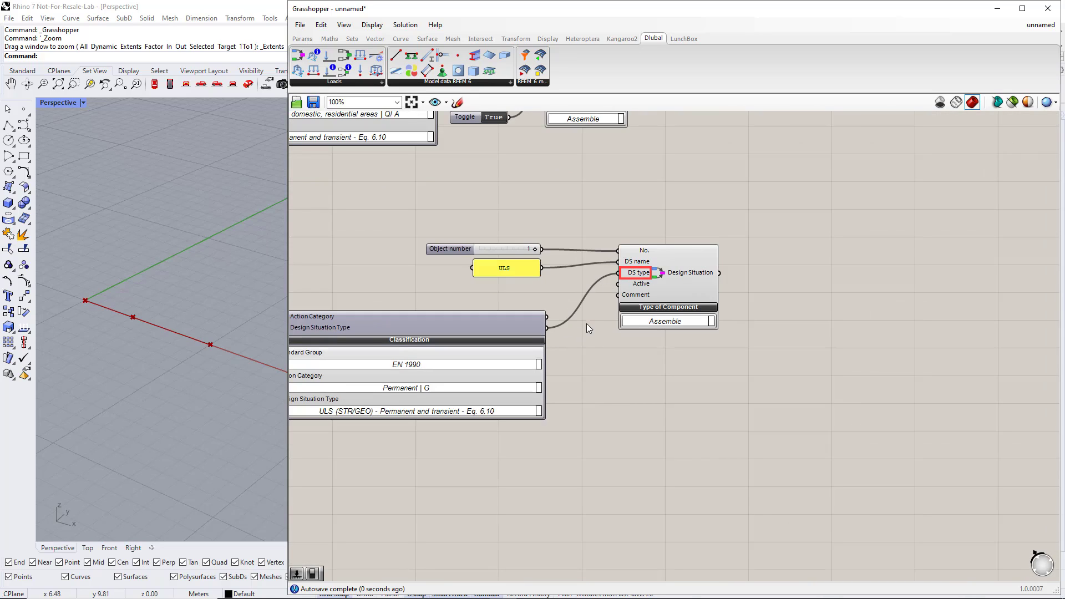
drag(513, 321, 553, 294)
click(513, 402)
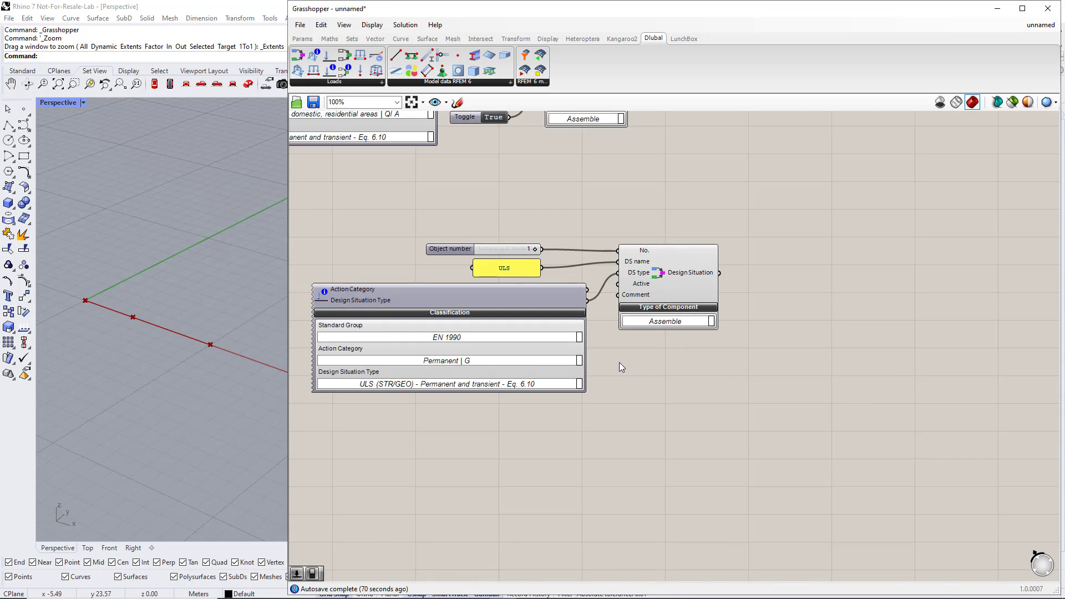
- Duplicate the Design Situation component with its slider, panel and classification into the free area directly below the original
scroll(620, 367, down, 2)
drag(698, 465, 376, 285)
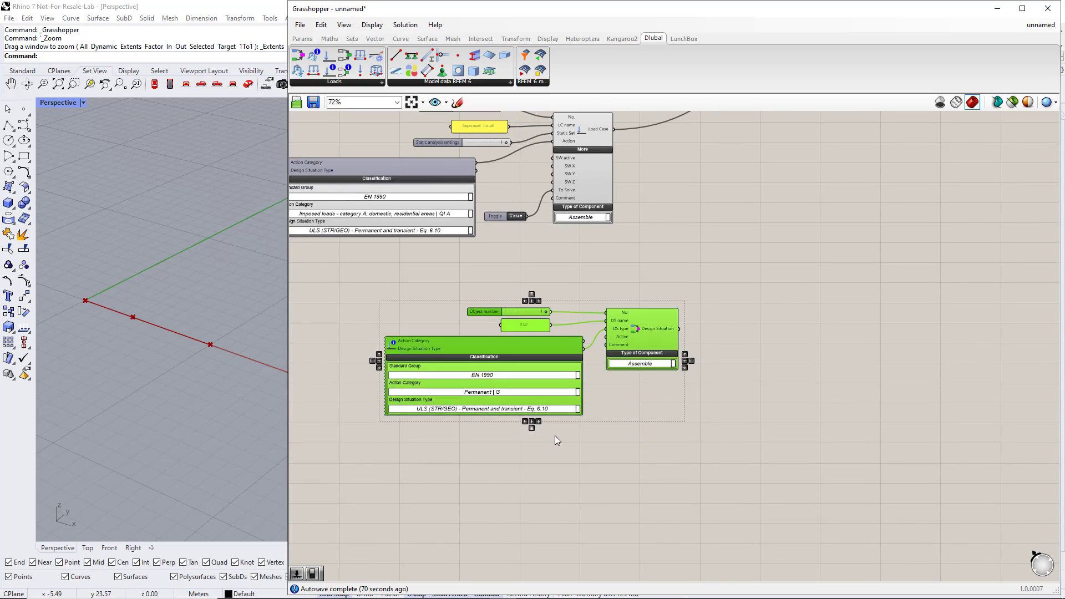
right_drag(575, 437, 615, 370)
drag(683, 268, 606, 399)
right_drag(615, 457, 655, 376)
click(636, 403)
- Replace the copied Object number slider with a new slider of value 2 connected to the copied Design Situation's No. input
scroll(564, 380, up, 2)
click(468, 256)
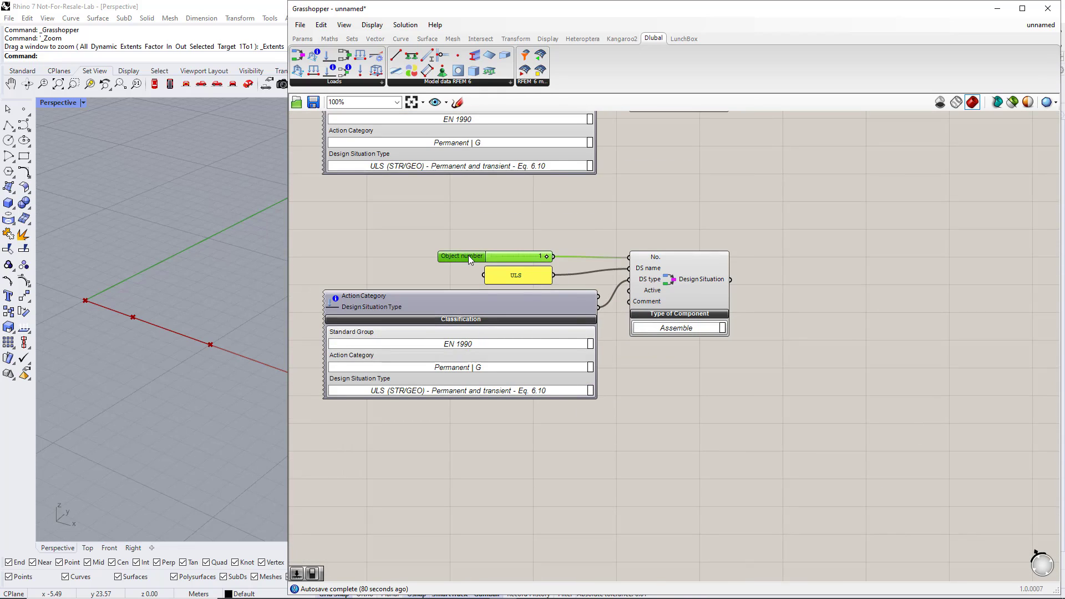
key(Delete)
double_click(519, 245)
text(2)
key(Return)
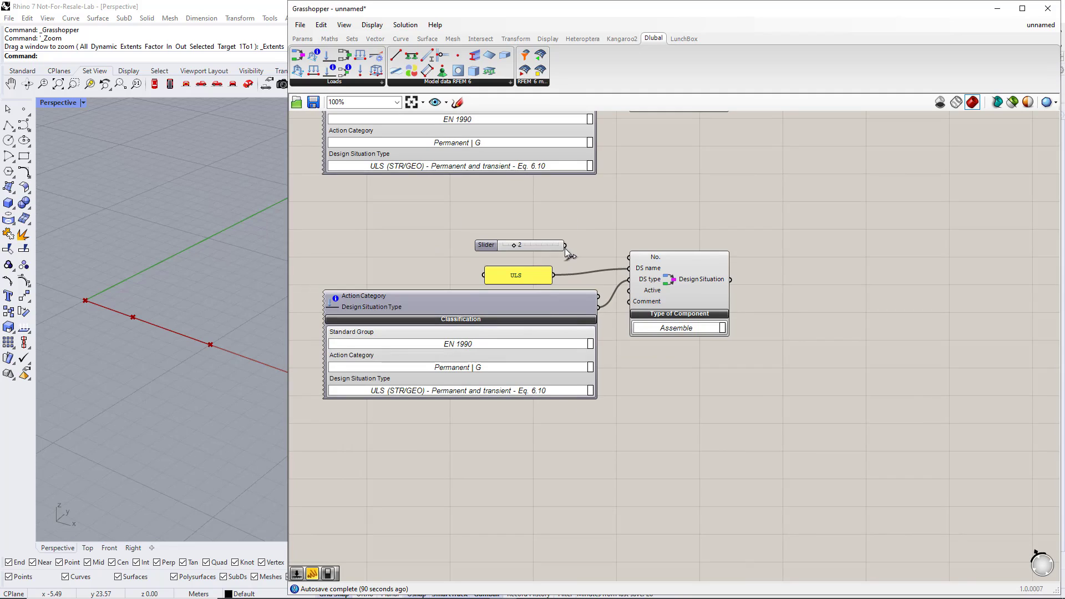
drag(566, 245, 629, 256)
- Change the copied panel's text to SLS and set the copied classification's design situation type to SLS - Characteristic
click(521, 277)
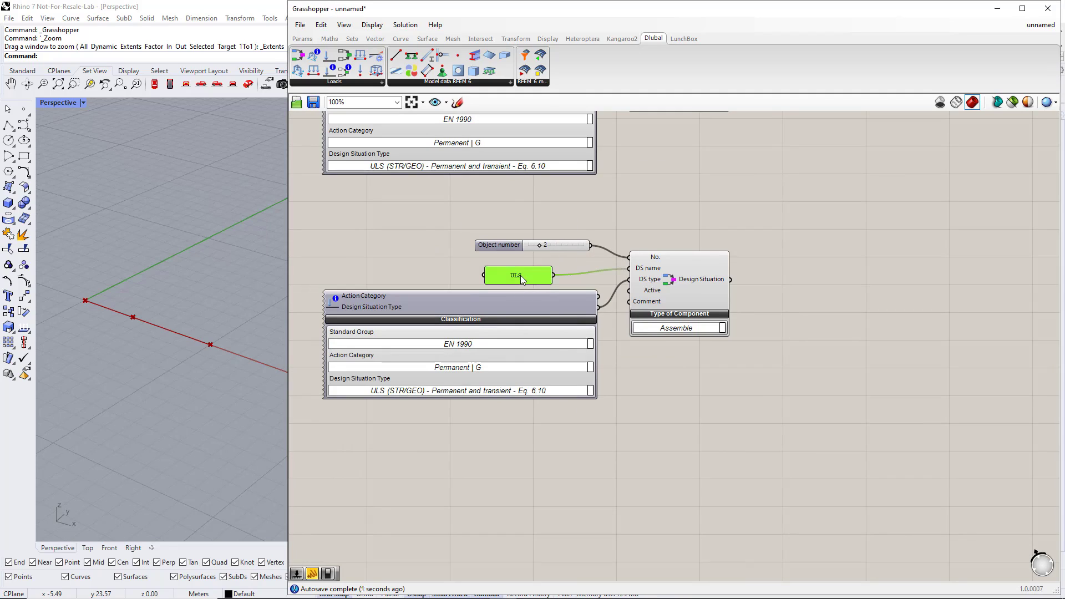
double_click(520, 275)
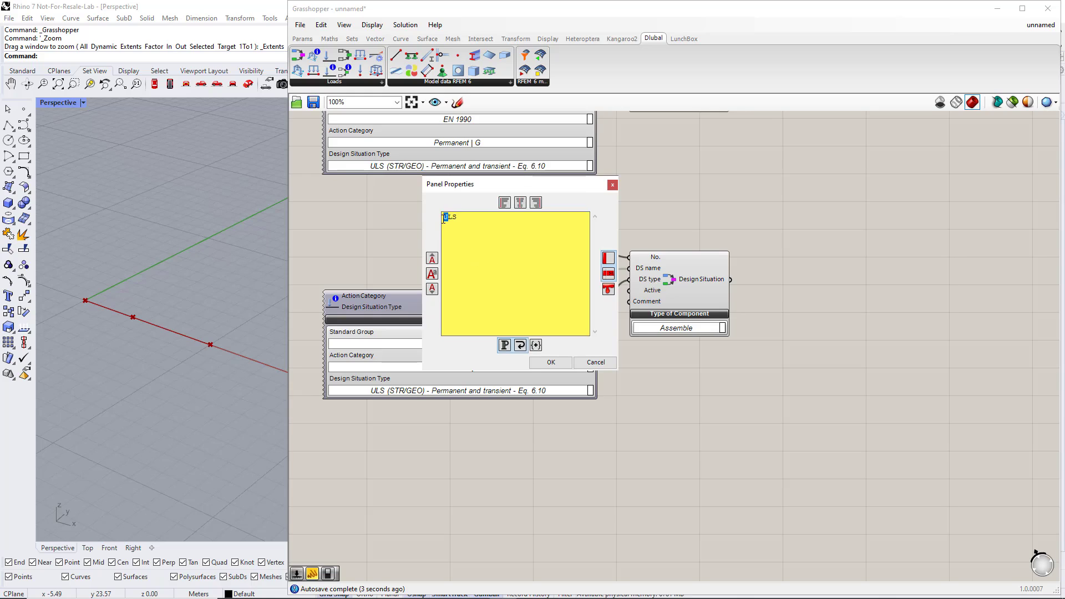
text(S)
click(551, 362)
right_drag(574, 424, 601, 310)
click(610, 280)
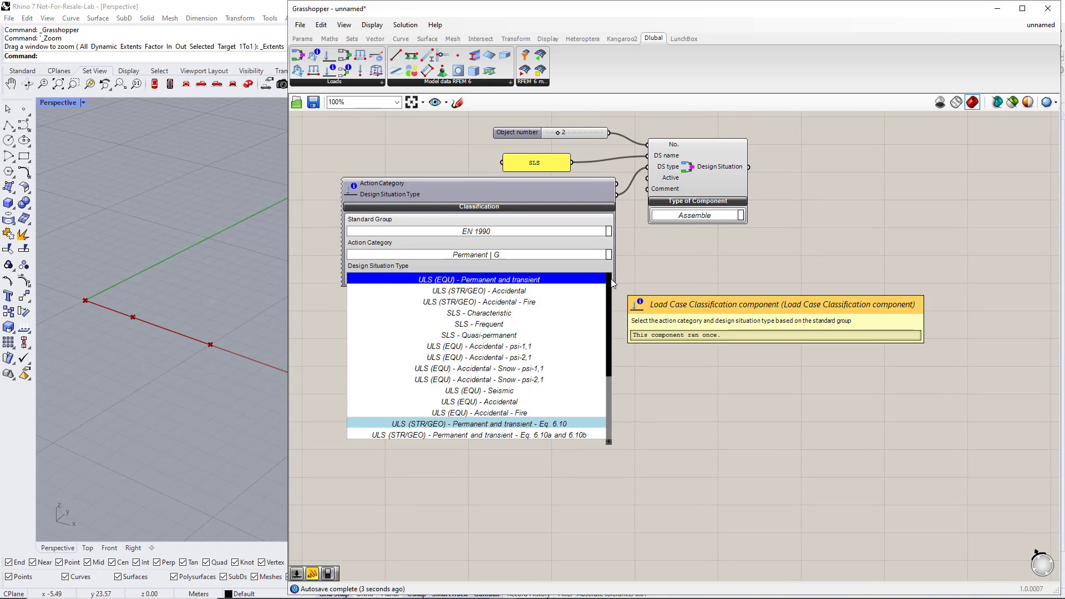
click(527, 315)
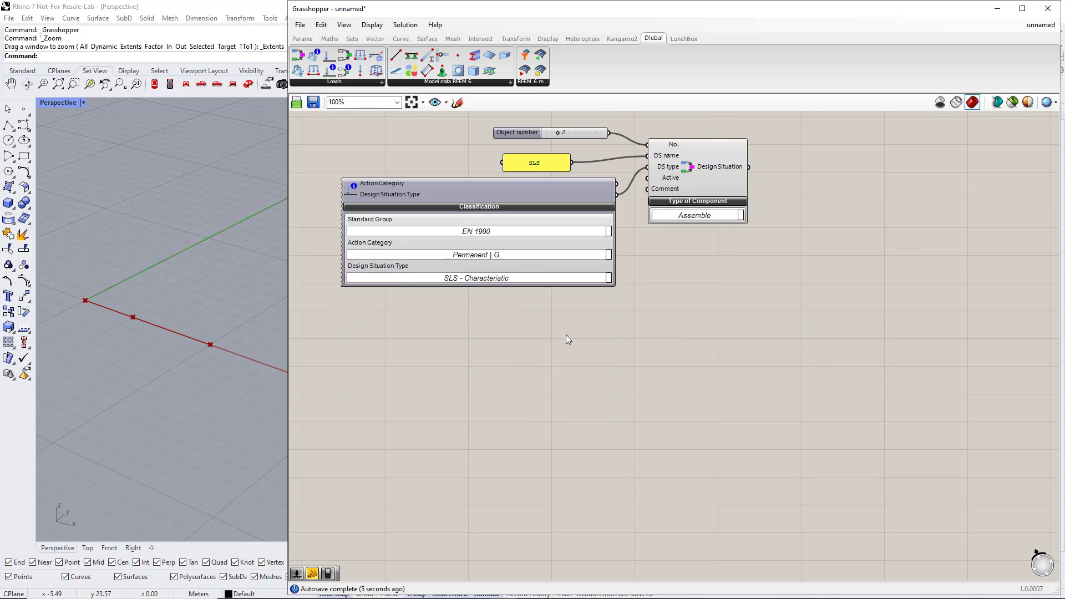
- Move the RFEM export group down beside the design situations and add both Design Situation outputs to the RFEM component's Input
scroll(665, 333, down, 5)
drag(692, 199, 683, 398)
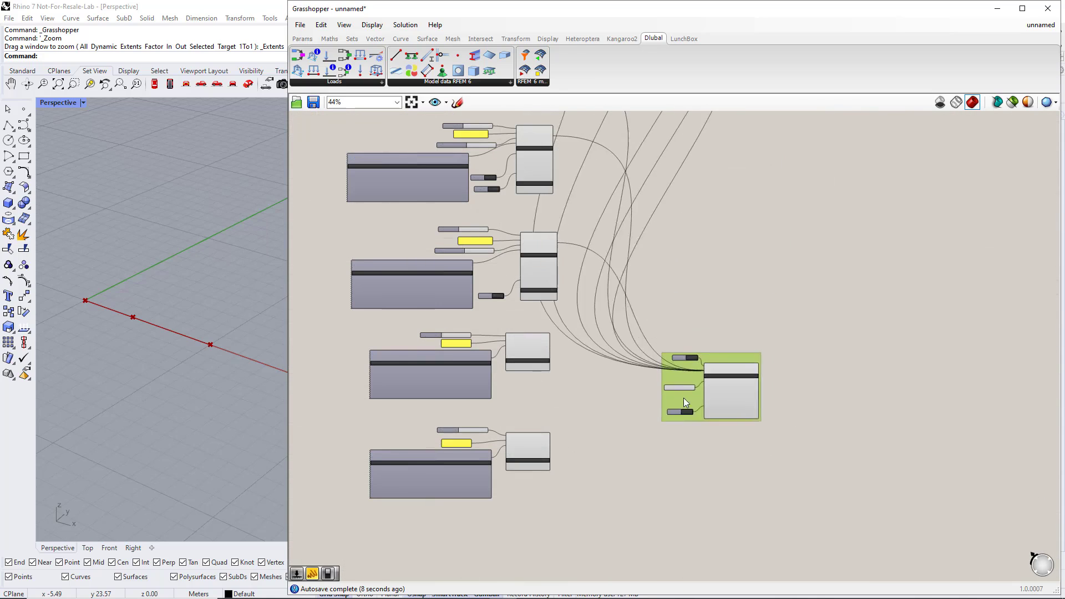
scroll(632, 410, up, 4)
shift+drag(511, 273, 772, 331)
shift+drag(516, 468, 772, 331)
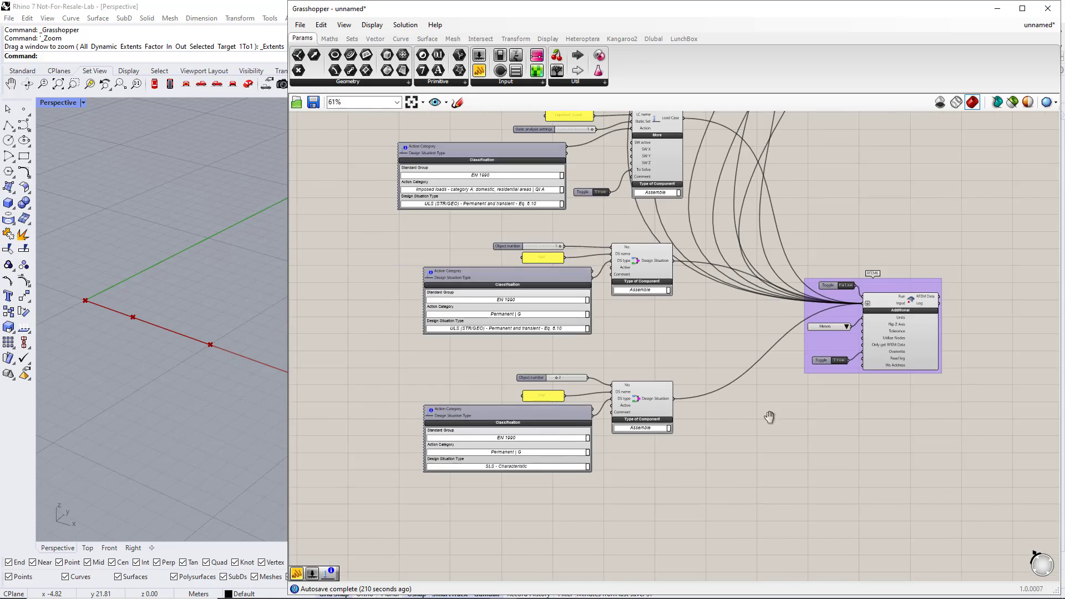
- Place a Load Combination component in the free area below the design situations, with a Load Combination Items component ahead of it
scroll(711, 365, down, 3)
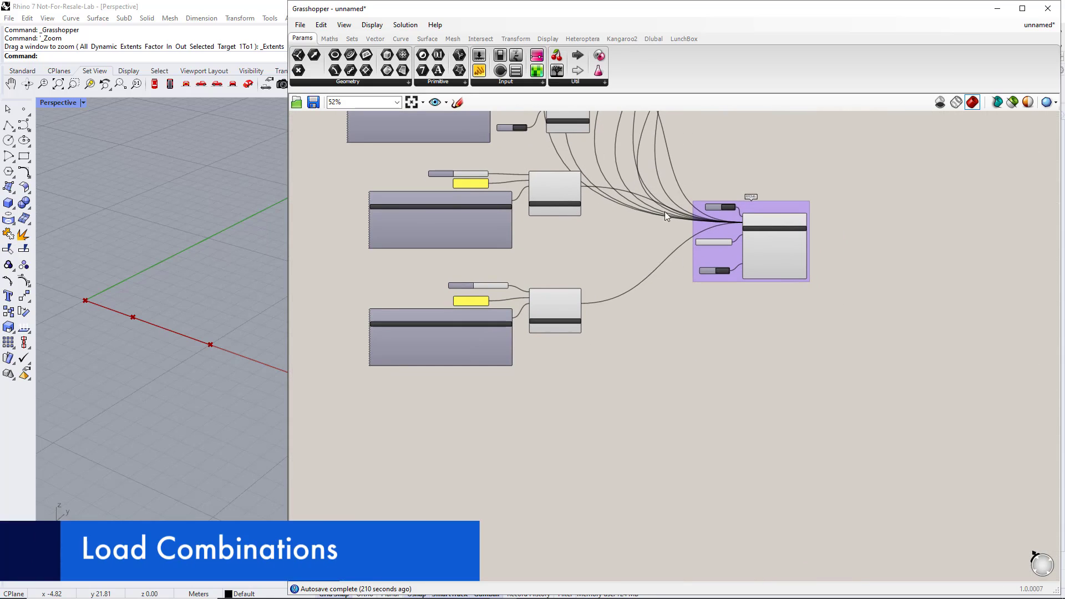
click(653, 39)
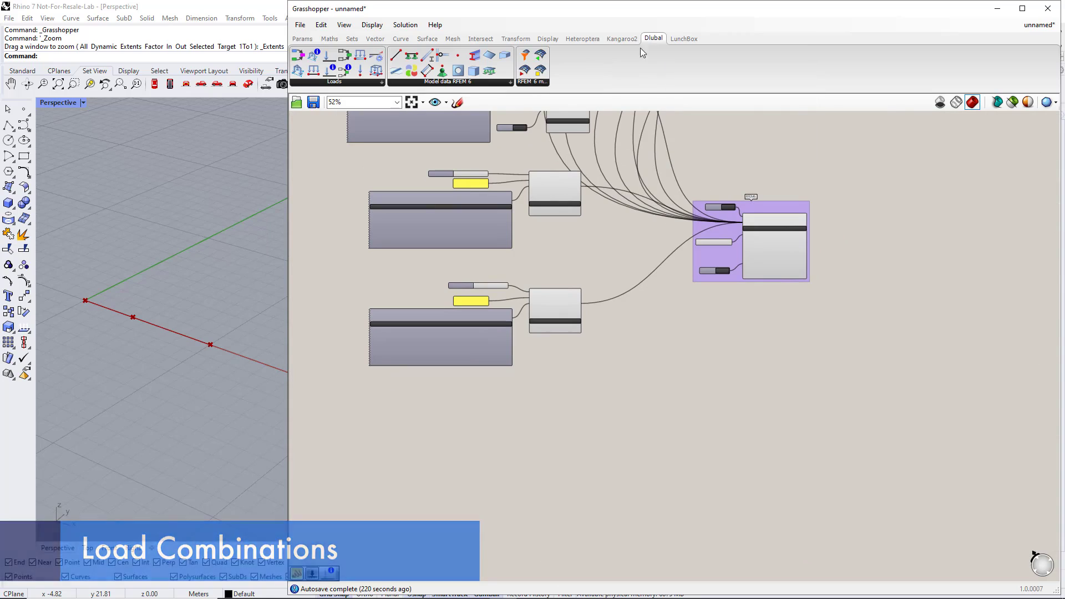
click(341, 58)
click(808, 458)
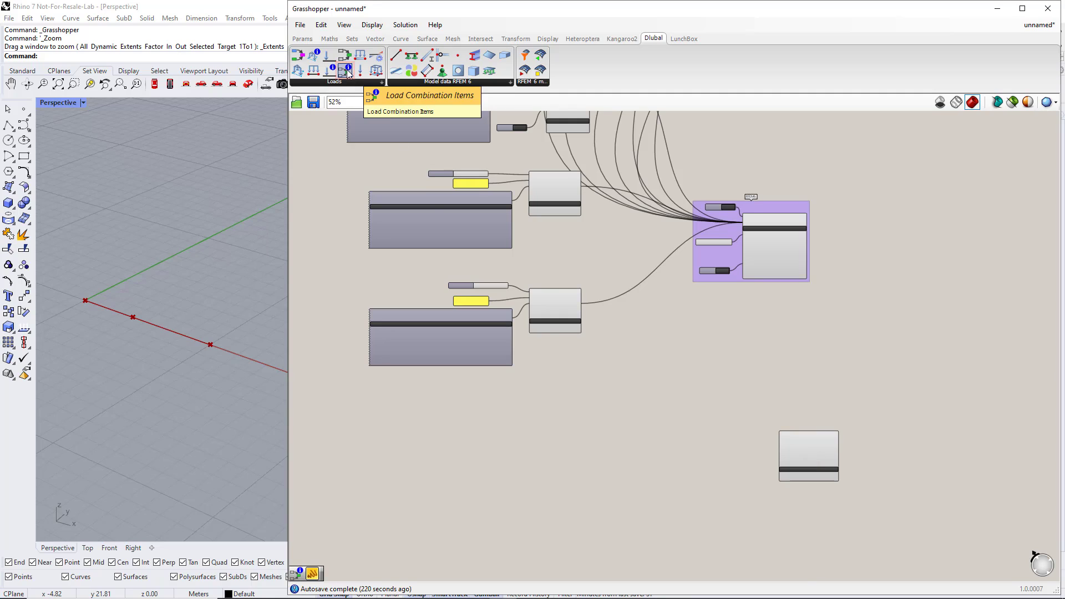
click(346, 70)
click(674, 458)
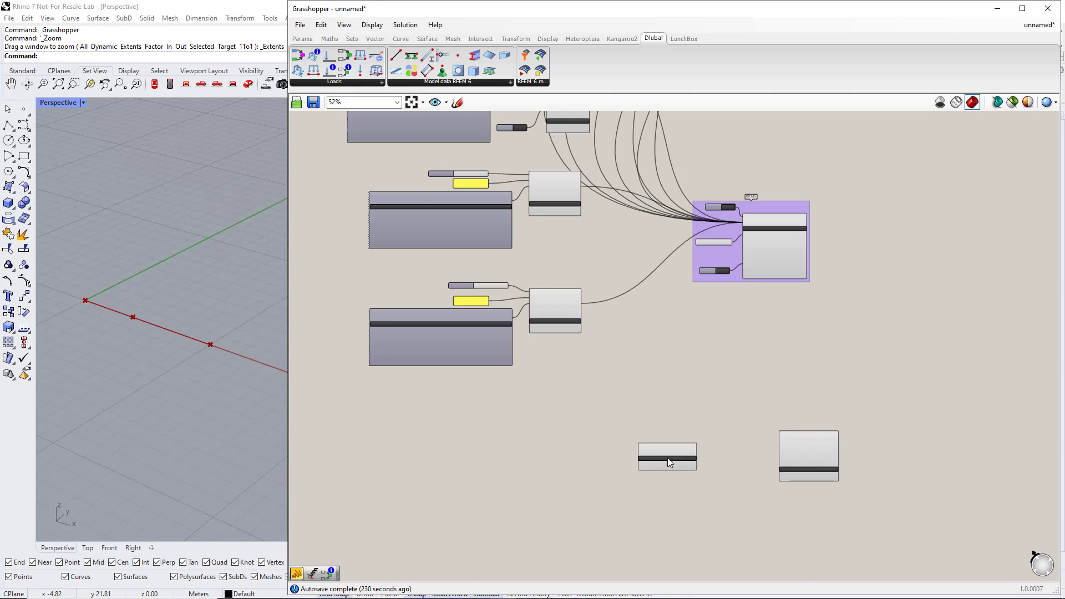
scroll(674, 466, up, 3)
right_drag(594, 465, 669, 388)
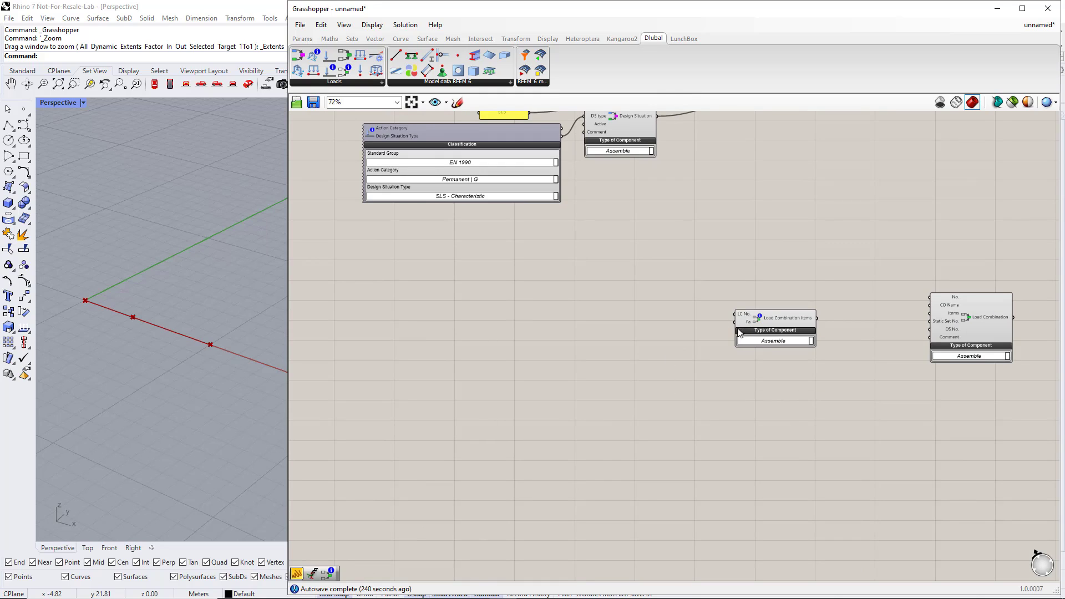
- Add a panel below the SLS classification, turn off its multiline data option and set its content to 1
click(302, 38)
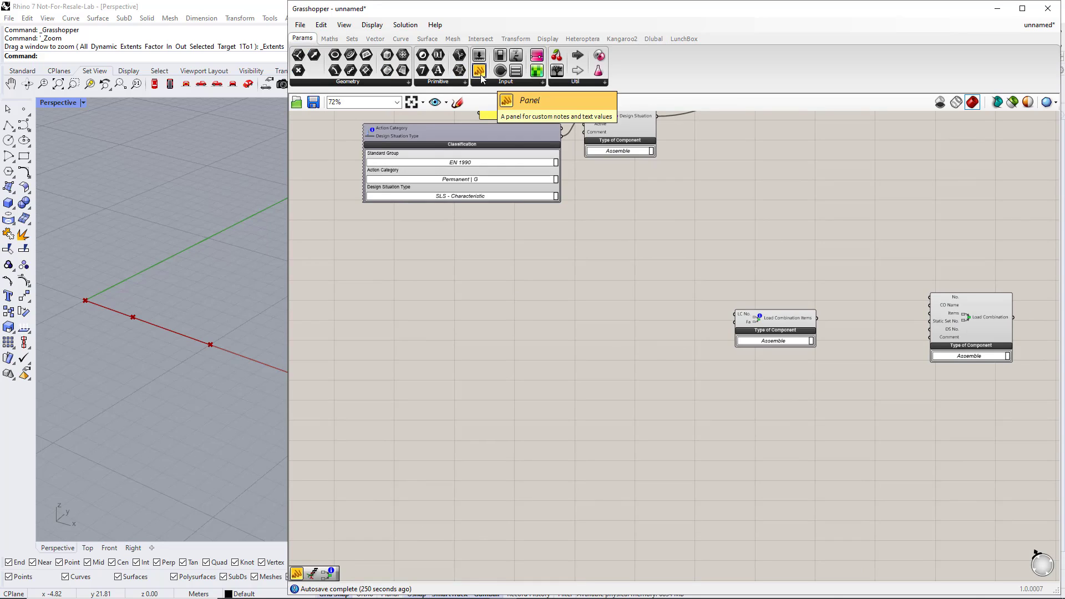
drag(481, 77, 517, 279)
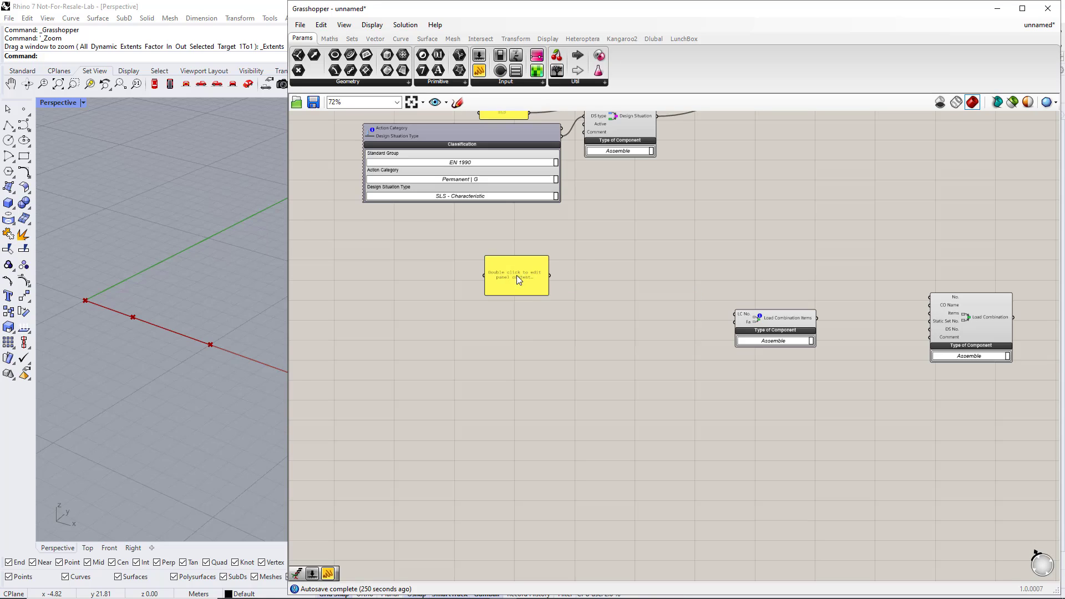
right_click(516, 276)
click(547, 311)
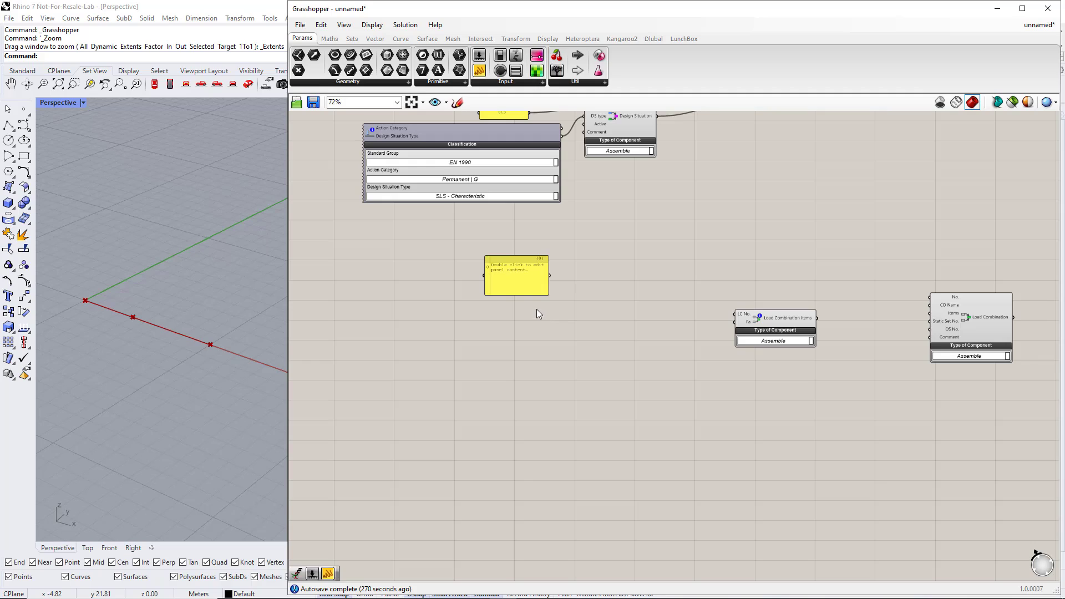
double_click(519, 280)
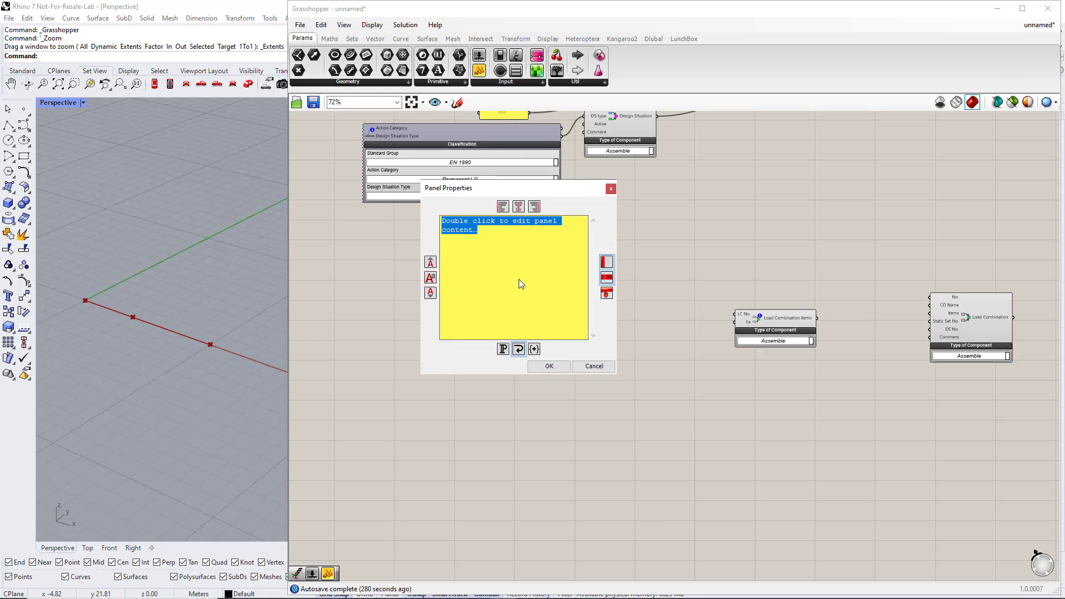
text(1)
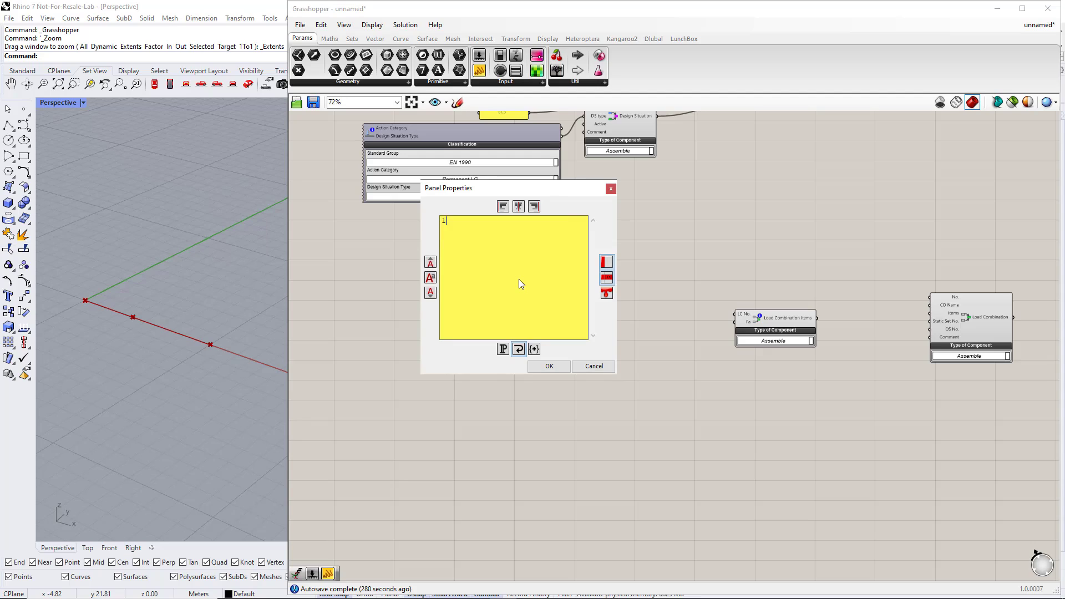
click(549, 366)
- Copy the panel containing 1 directly below itself and add 2 on a second line of the copy
alt+drag(529, 291, 534, 351)
double_click(532, 349)
click(483, 301)
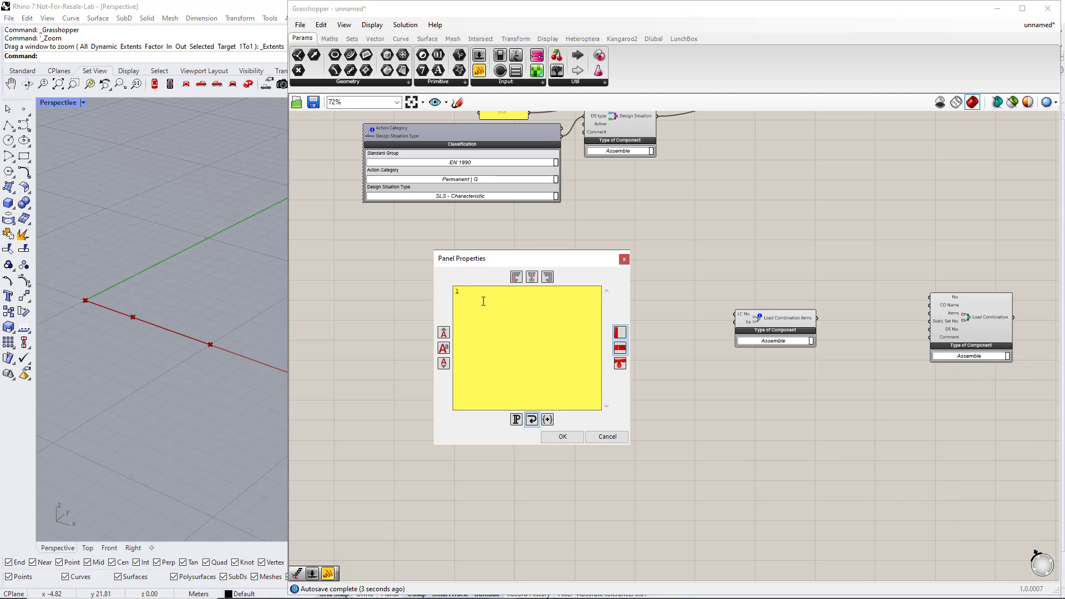
key(Return)
text(2)
click(562, 436)
click(528, 348)
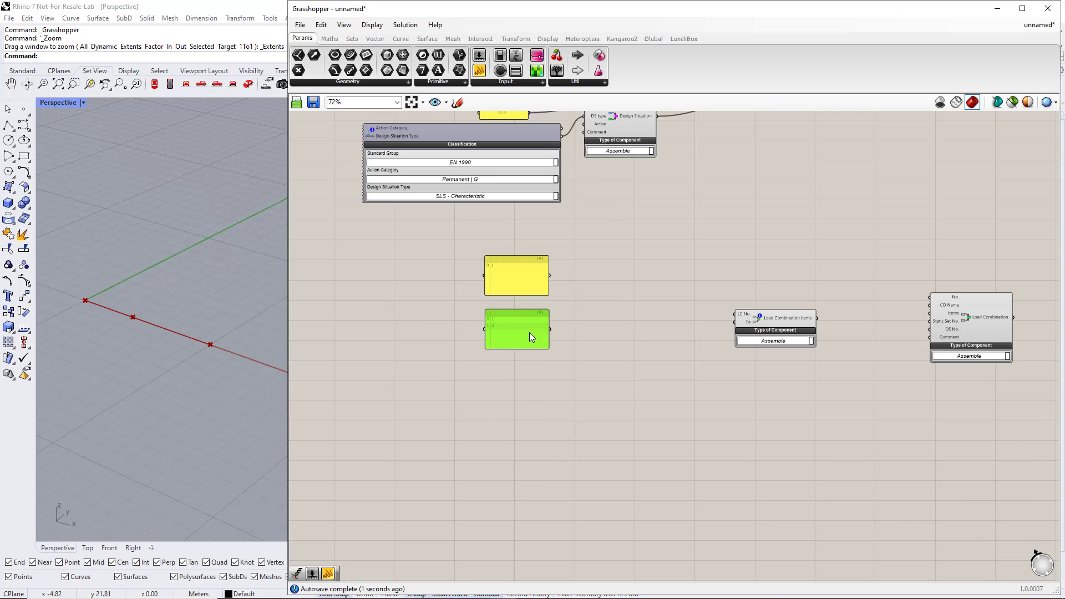
scroll(529, 331, up, 3)
click(491, 348)
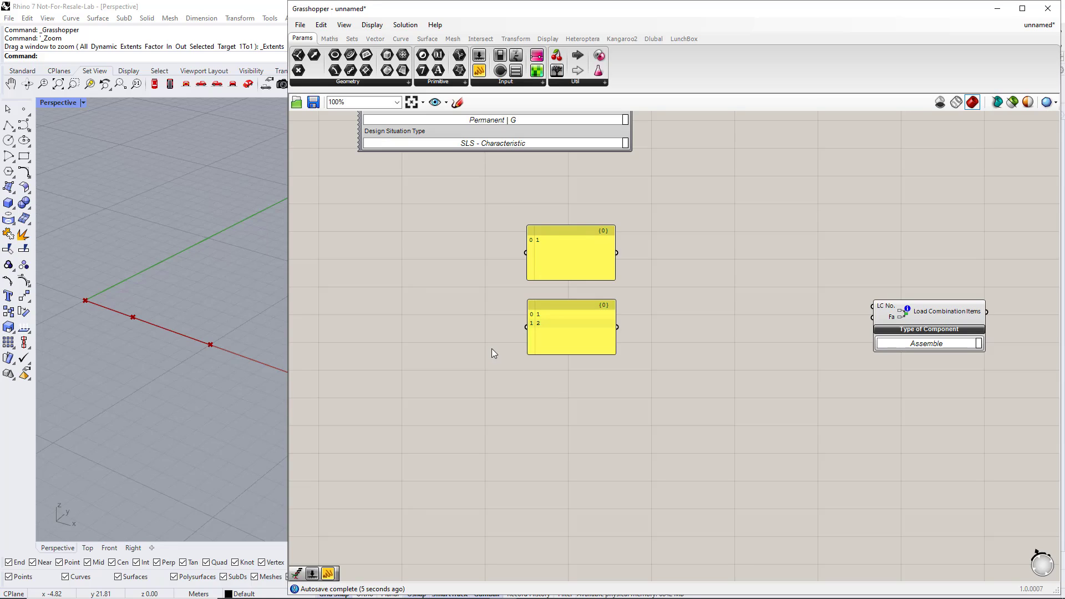
- Add a Scribble note beside the two load case panels and set its text to ULS Combos
click(586, 82)
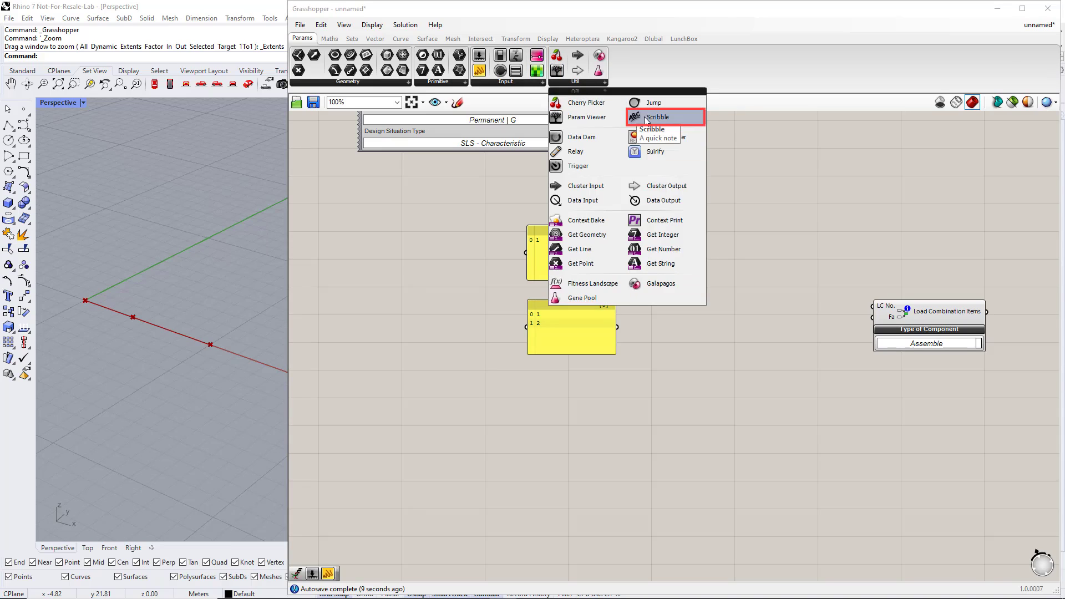
drag(632, 116, 554, 269)
drag(454, 295, 454, 296)
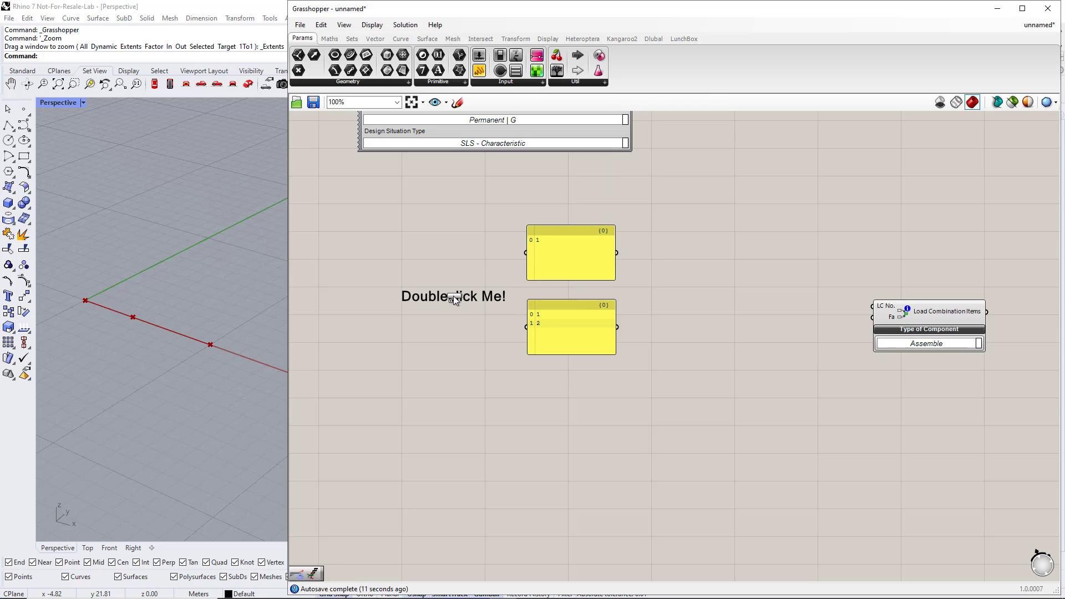
double_click(454, 295)
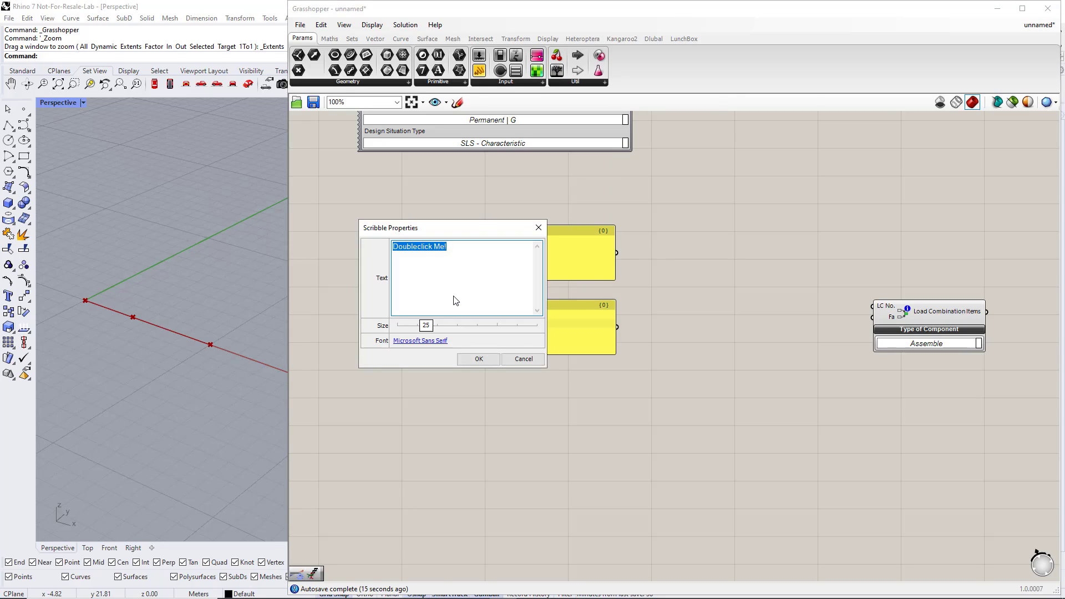
text(ULS)
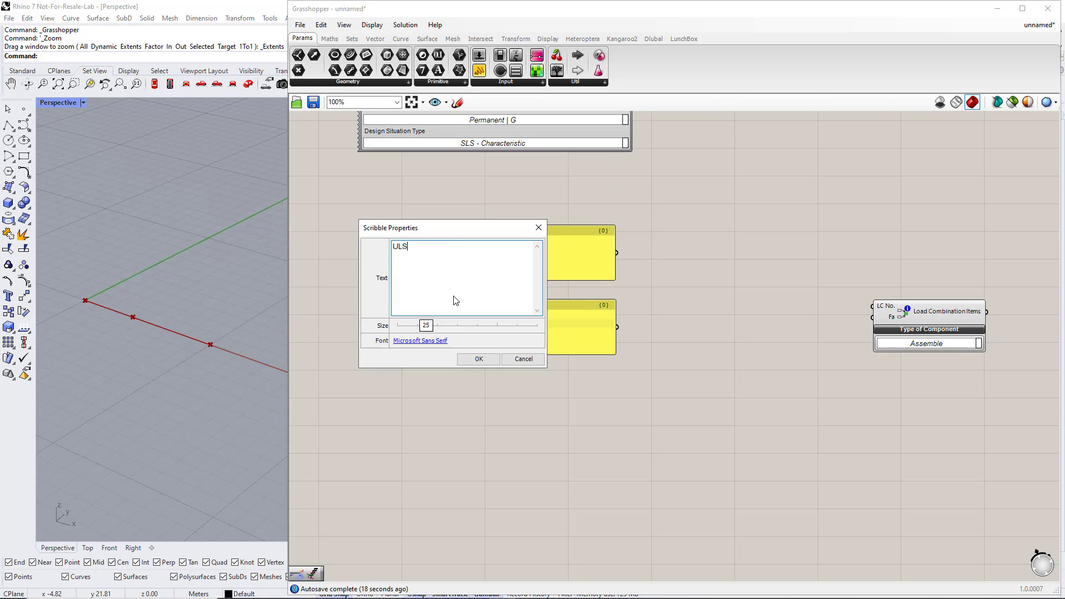
text( Combos)
click(479, 361)
- Group the ULS Combos note with its two load case panels
mouse_move(632, 397)
mouse_down()
mouse_move(364, 228)
mouse_move(355, 203)
mouse_up()
key(ctrl+g)
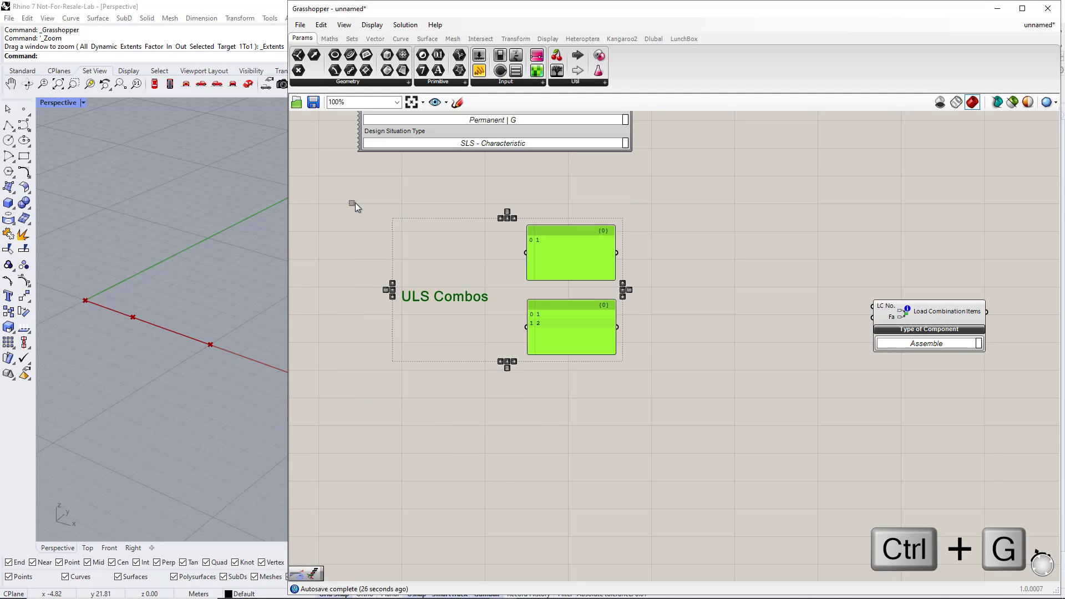
click(602, 418)
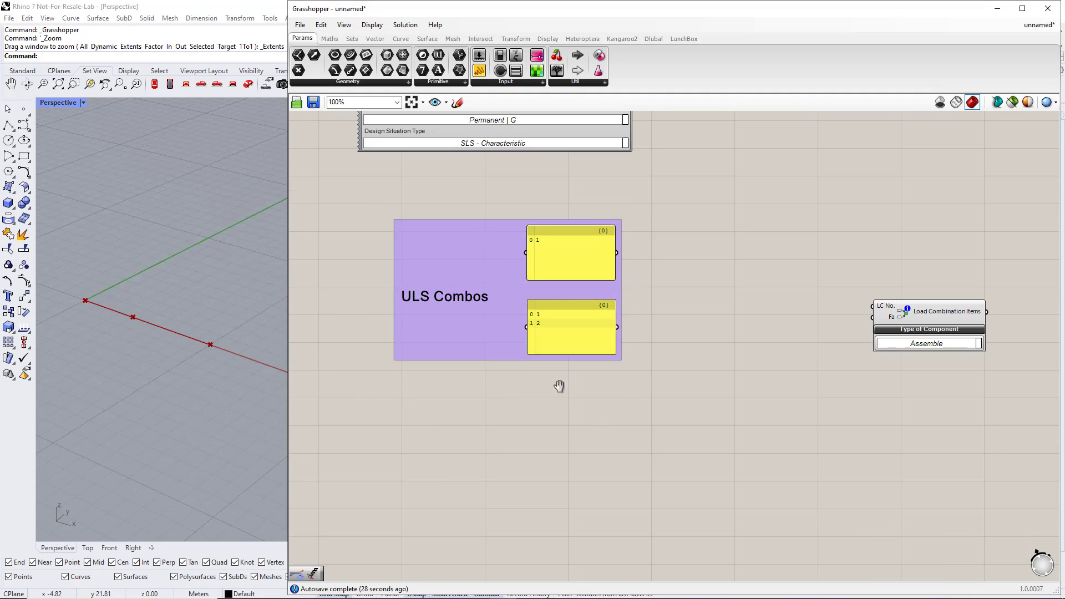
- Copy the ULS Combos note and panels directly below the original and group the copies
right_drag(506, 336, 491, 221)
alt+drag(491, 221, 487, 392)
drag(352, 485, 667, 265)
key(ctrl+g)
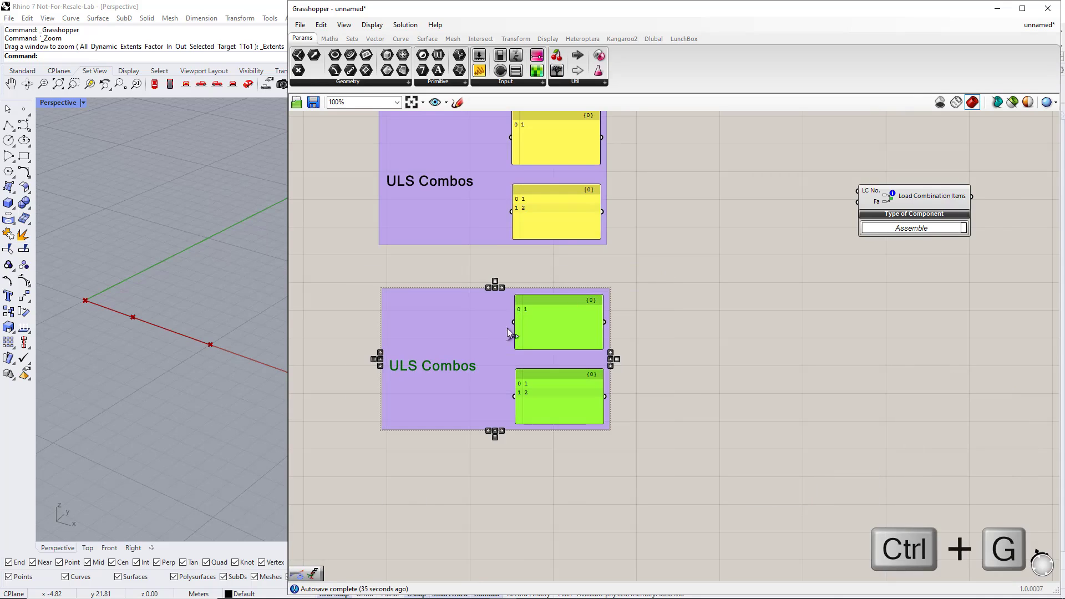
- Change the copied group's note text to SLS Combos
double_click(450, 368)
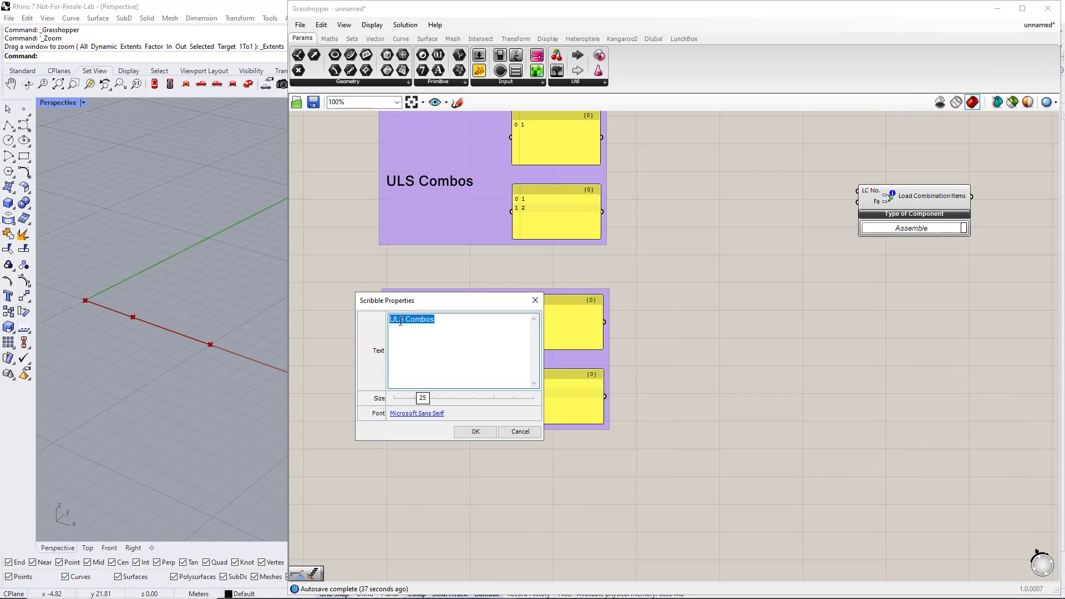
drag(395, 321, 390, 329)
text(S)
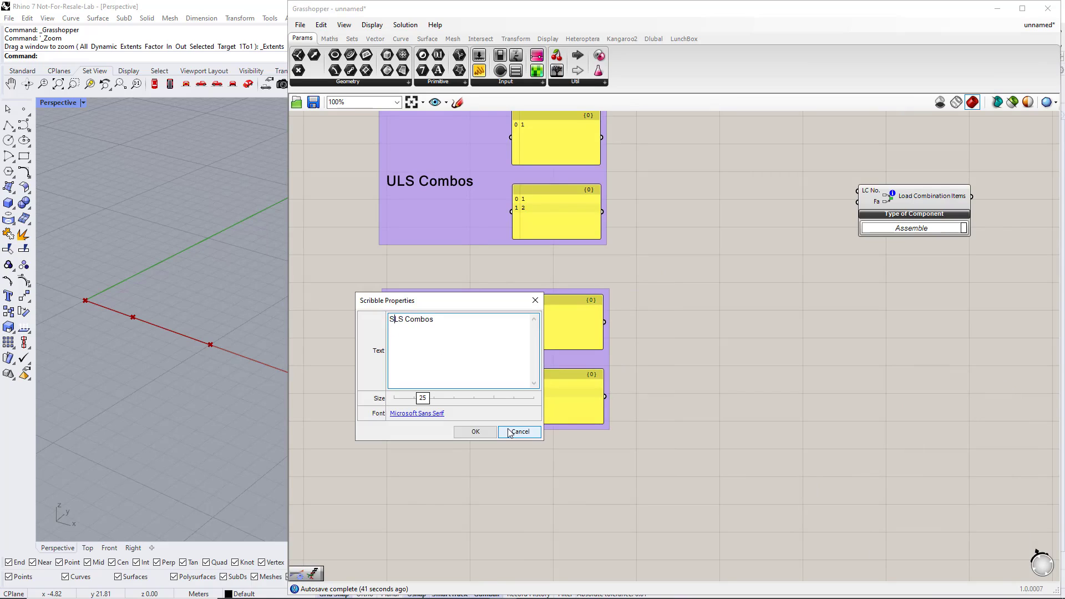
click(473, 432)
scroll(472, 432, down, 3)
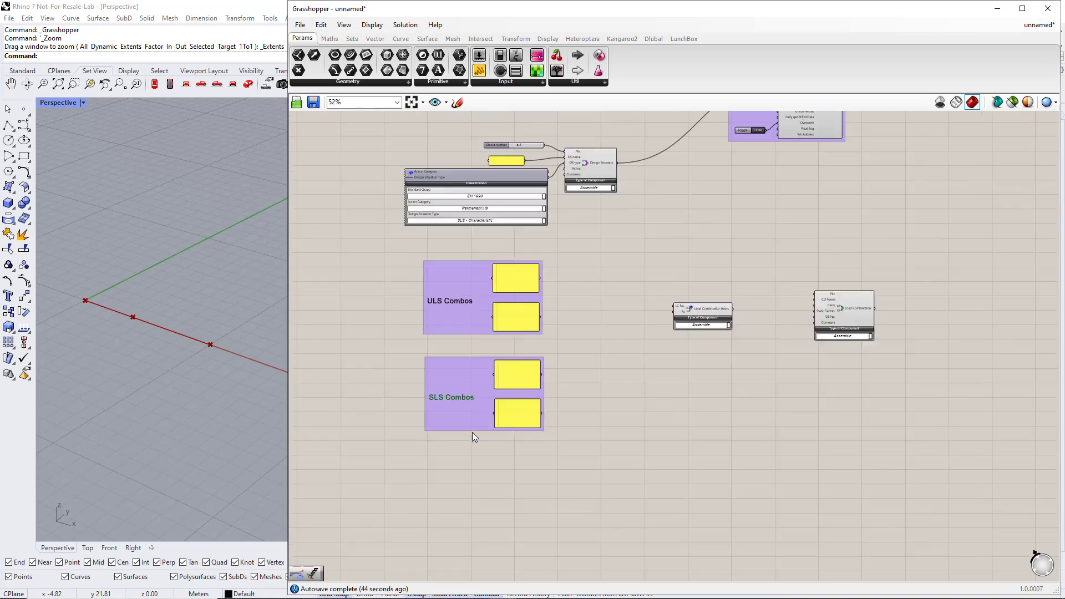
- Copy the contents of both the ULS Combos and SLS Combos groups below the originals
click(514, 421)
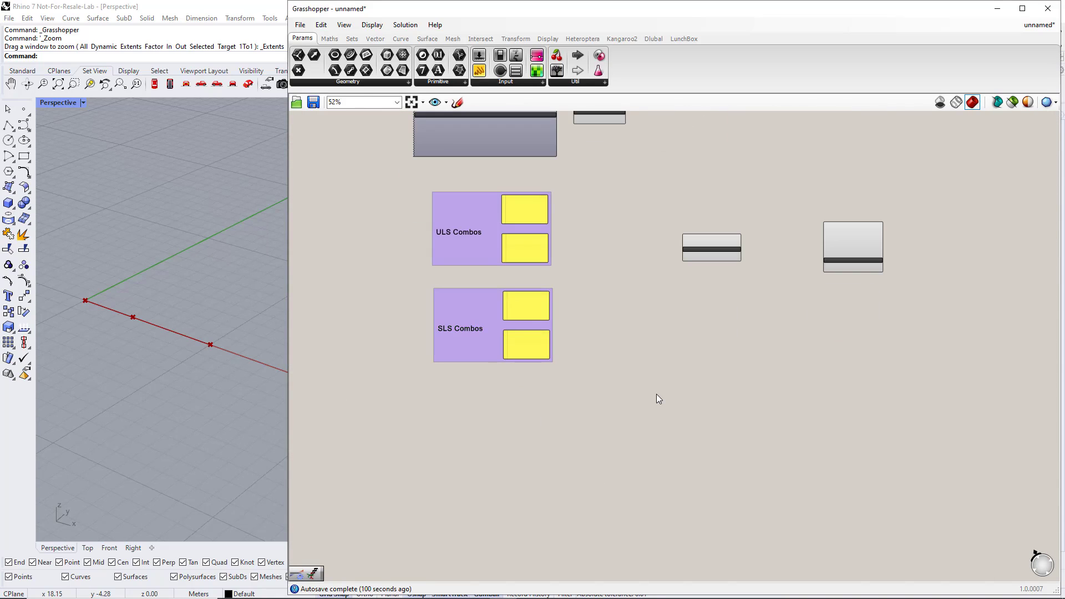
alt+drag(487, 227, 494, 325)
scroll(488, 438, up, 2)
- Set the copied ULS Combos panels to factors: 1.35 in the first, 1.35 and 1.5 on separate lines in the second
double_click(496, 325)
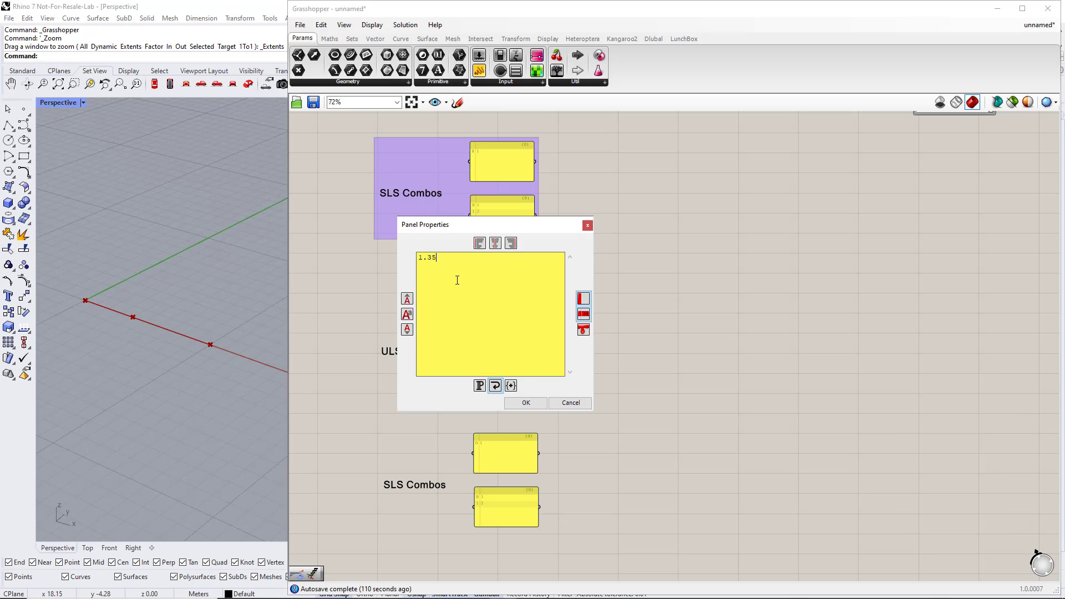
click(526, 402)
double_click(500, 385)
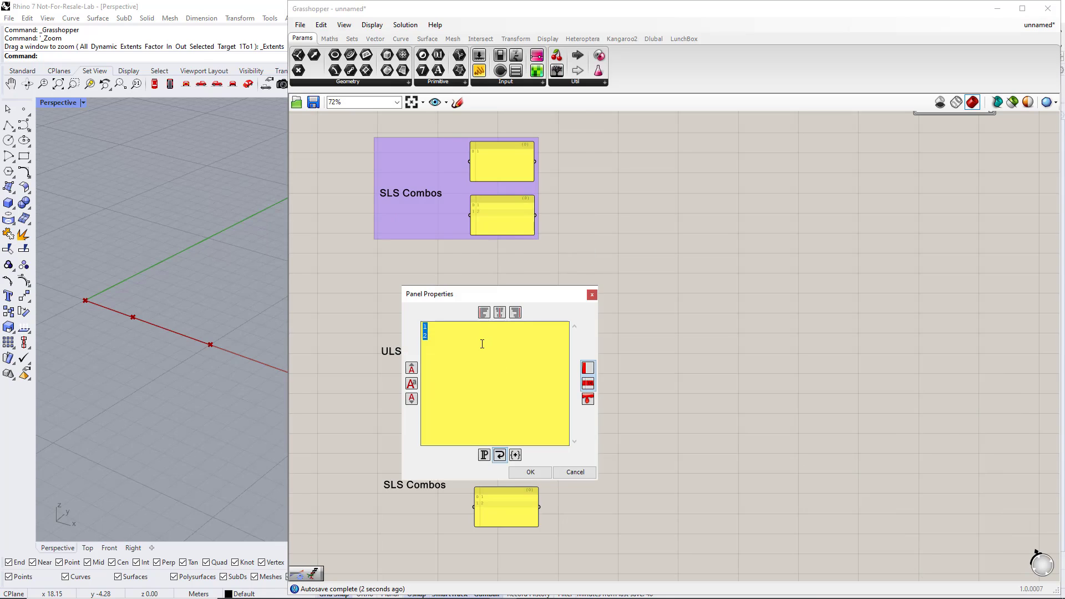
text(1.35)
key(Return)
text(1.5)
click(541, 472)
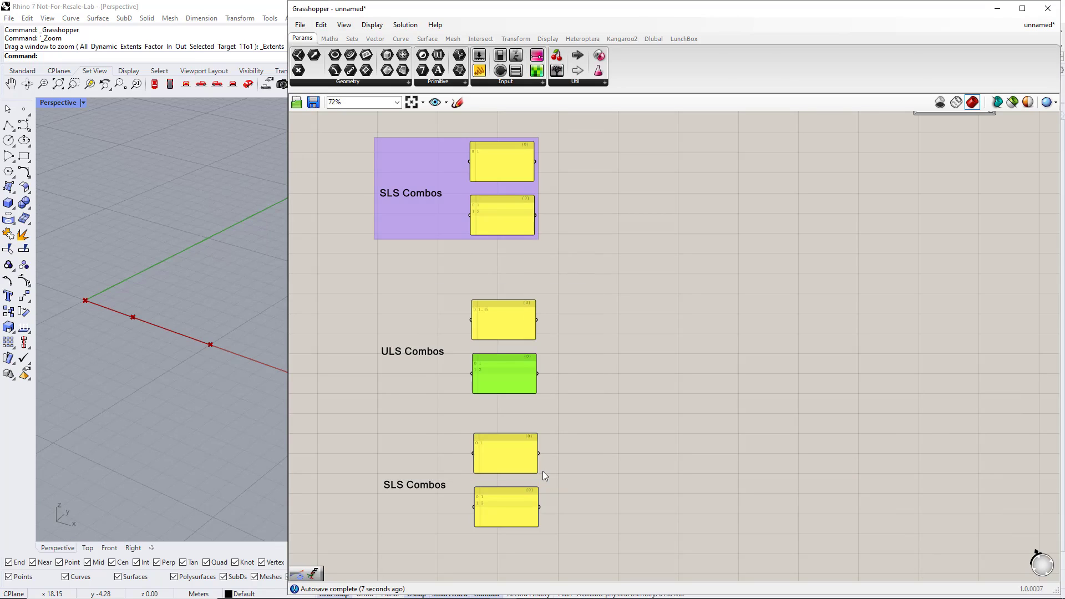
- Check the first panel of the copied SLS Combos set and edit the two-line panel below it to hold the SLS factors
double_click(503, 457)
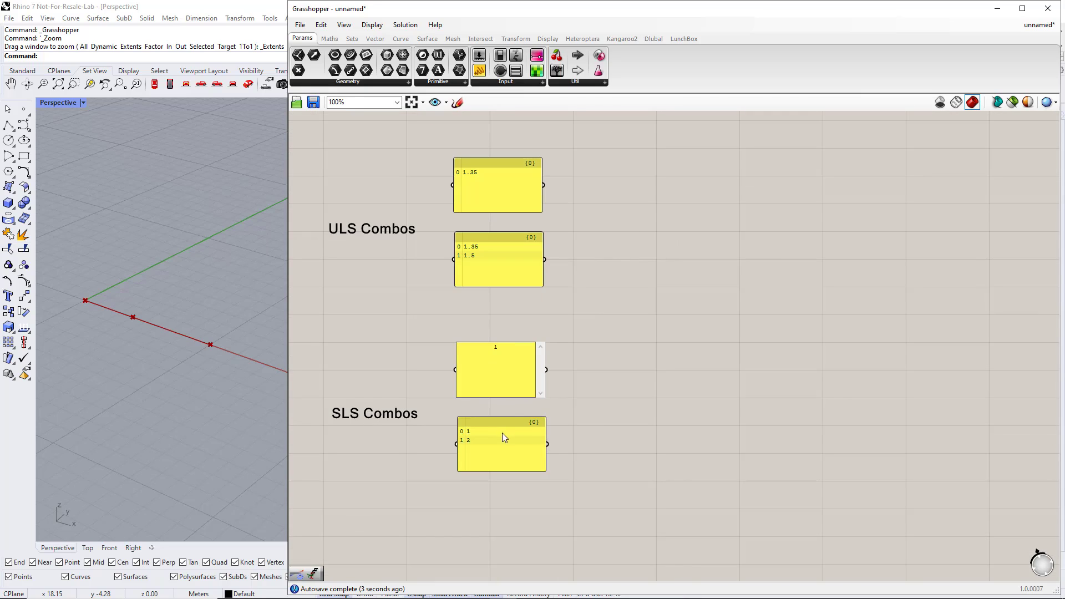
click(571, 425)
double_click(487, 438)
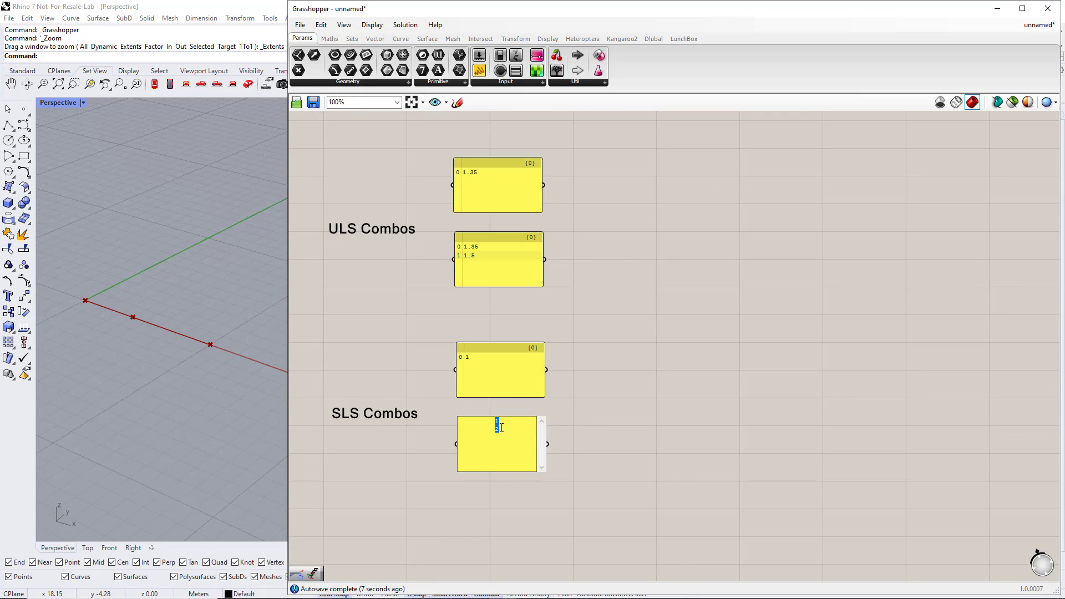
click(501, 427)
click(638, 448)
- Group the copied ULS Combos note with its factor panels, and likewise the copied SLS Combos note with its panels
scroll(638, 448, down, 2)
drag(385, 221, 627, 350)
key(ctrl+g)
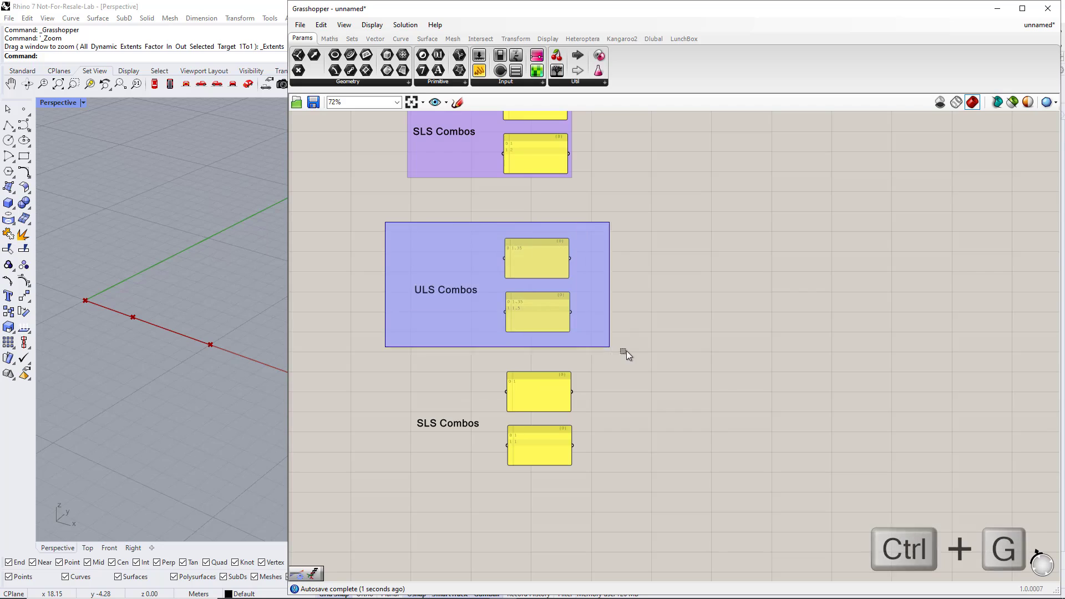
mouse_move(369, 358)
mouse_down()
mouse_move(564, 491)
mouse_move(631, 492)
mouse_up()
key(ctrl+g)
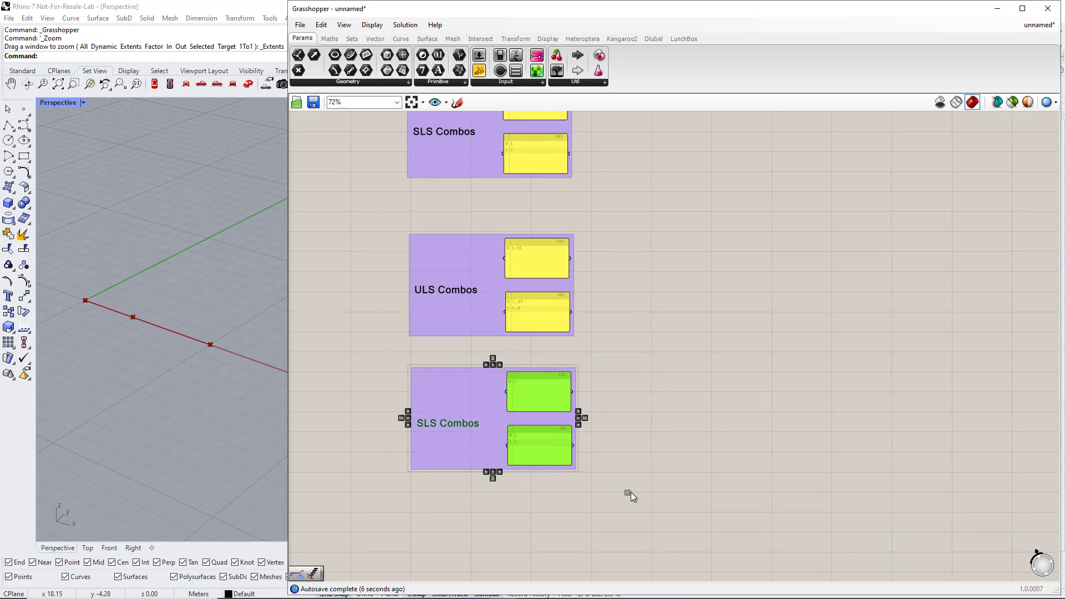
click(631, 491)
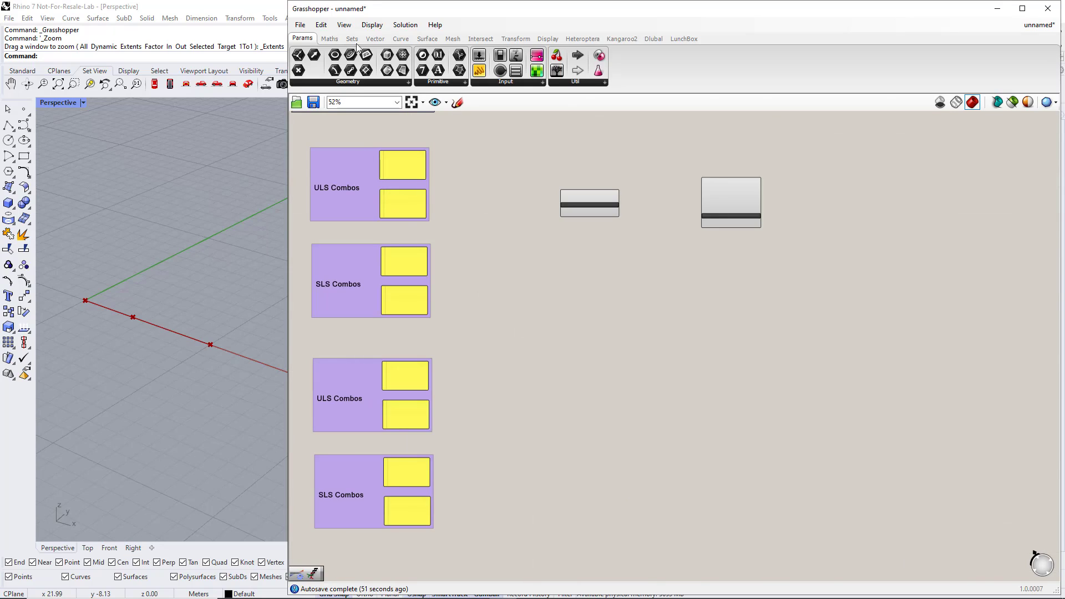
- Place an Entwine component in the space between the upper combo groups and the Load Combination Items component
click(357, 44)
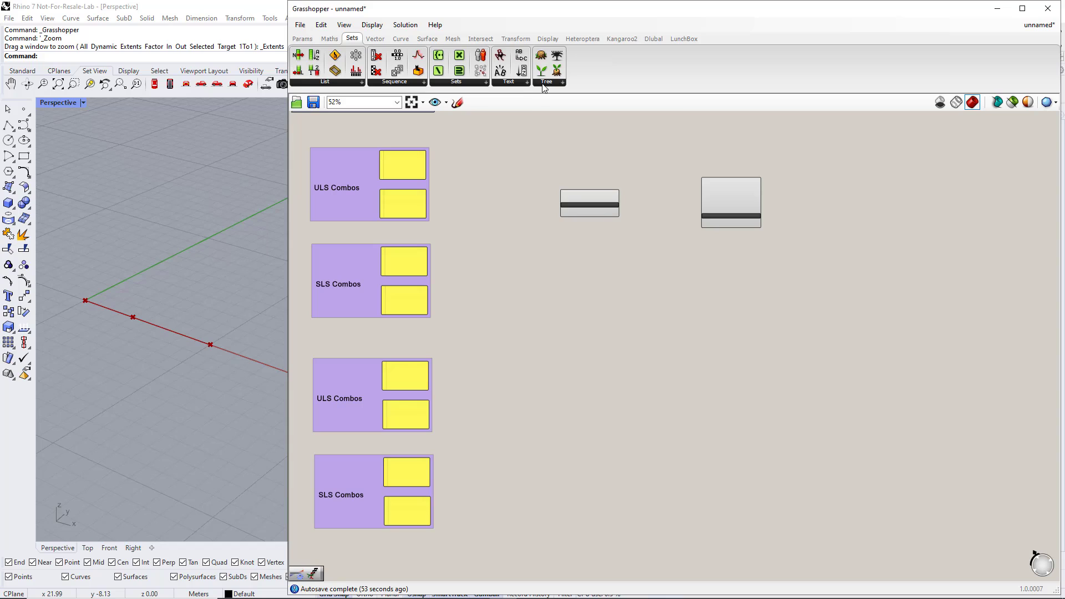
mouse_move(546, 89)
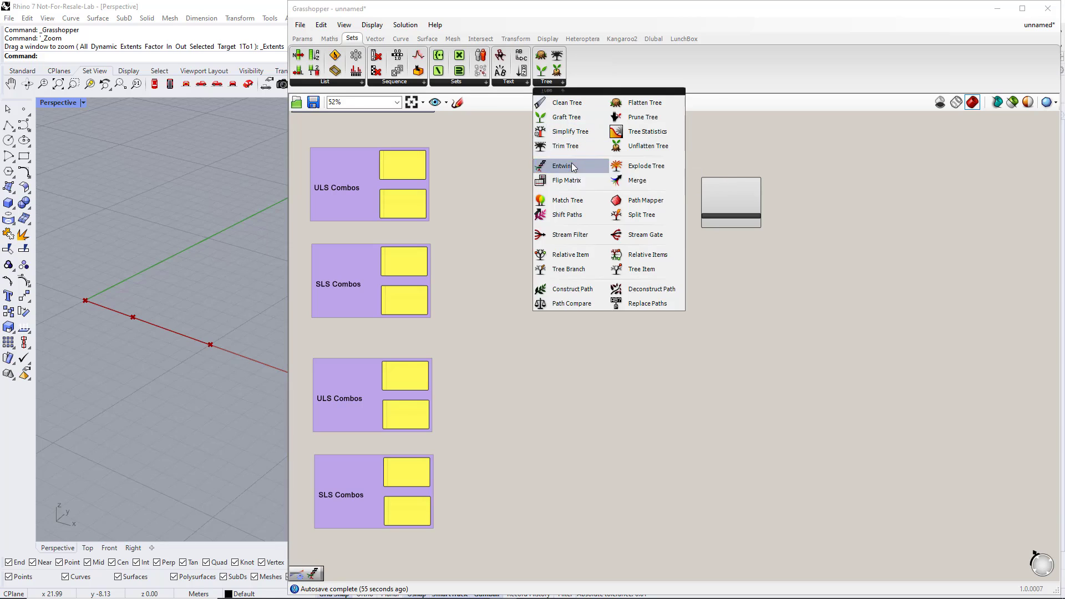
drag(571, 164, 520, 242)
scroll(521, 242, up, 5)
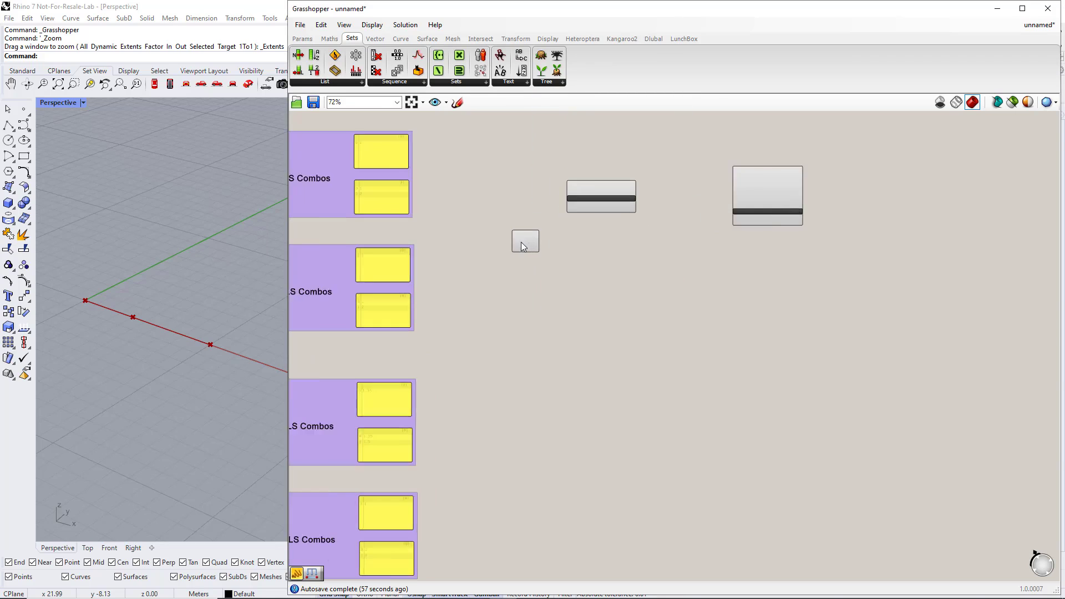
right_drag(483, 260, 563, 293)
scroll(577, 338, up, 2)
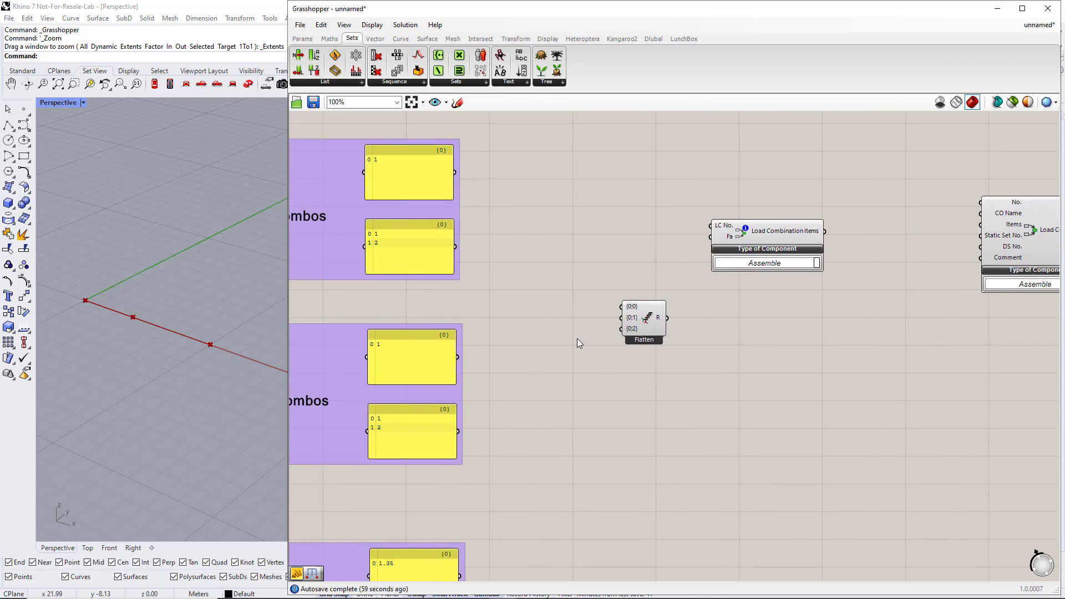
right_drag(573, 351, 633, 359)
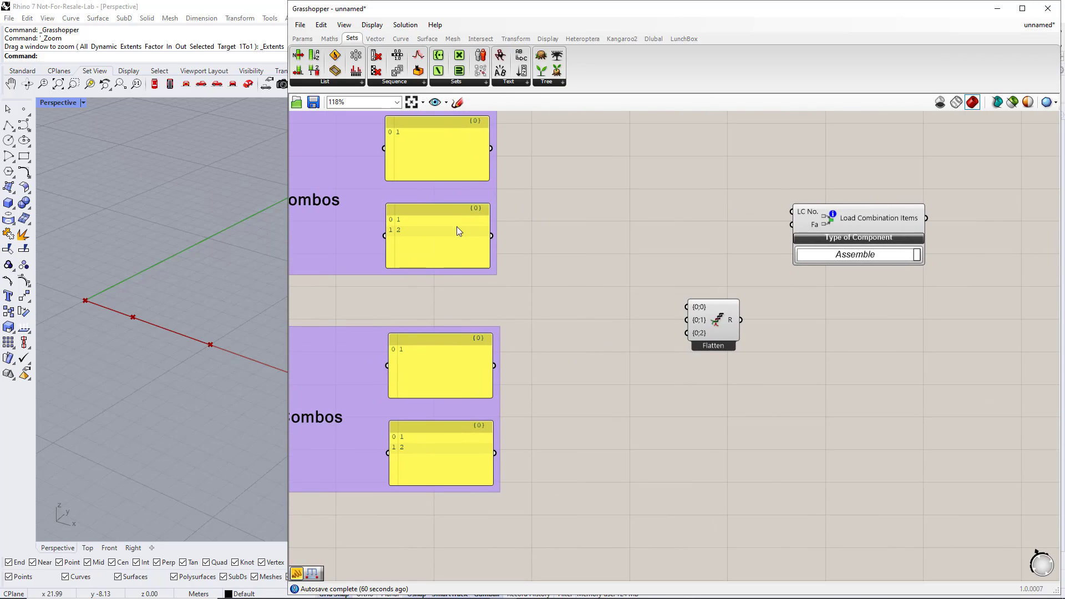
- Add a fourth input {0;3} to the Entwine component and move it closer to the upper combo groups
scroll(691, 349, up, 5)
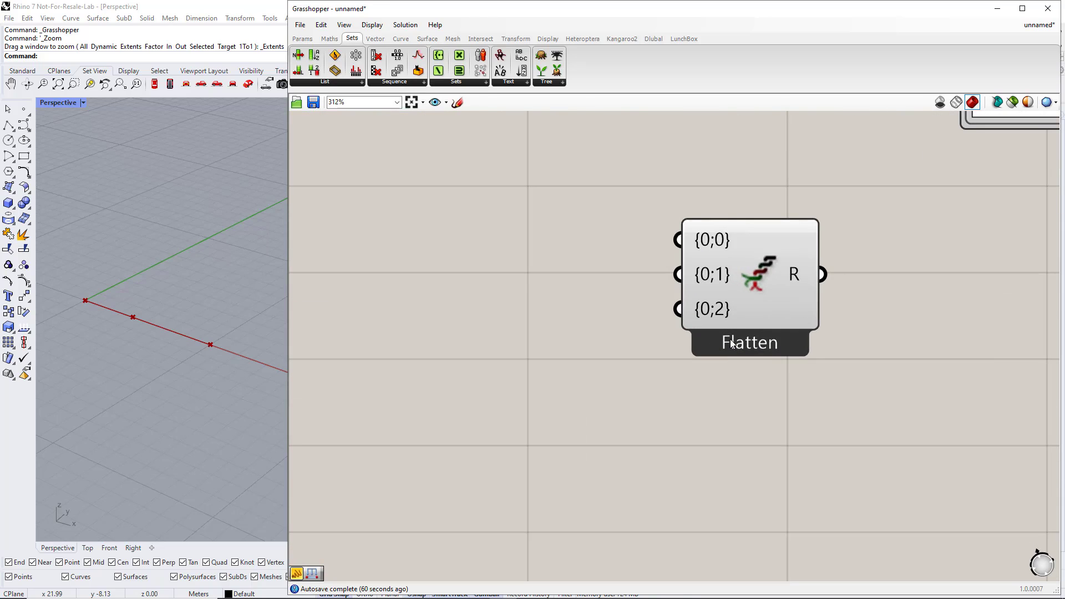
click(740, 327)
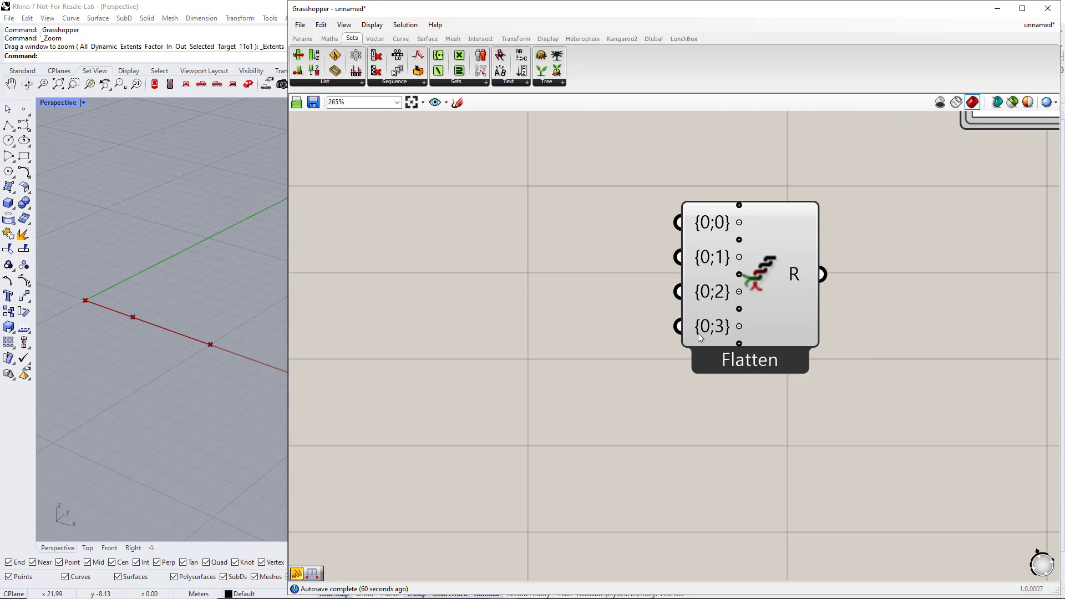
scroll(697, 332, down, 5)
drag(717, 314, 685, 298)
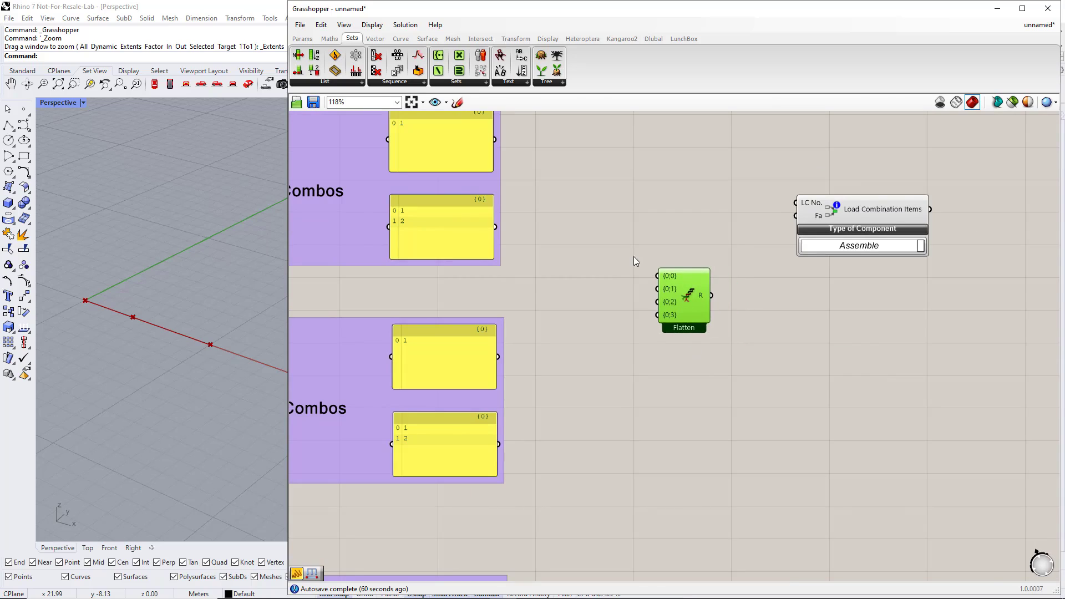
- Connect the four load case number panels of the upper ULS and SLS groups to Entwine inputs {0;0} to {0;3} in order
right_drag(633, 256, 606, 290)
drag(469, 170, 632, 307)
drag(470, 259, 626, 320)
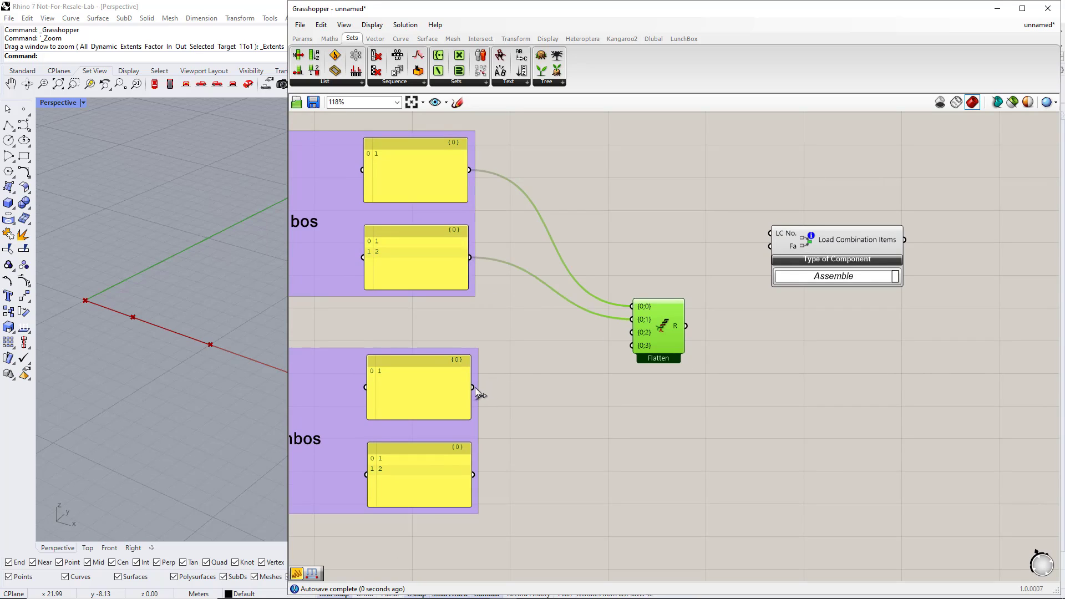
drag(472, 387, 632, 333)
drag(473, 475, 632, 346)
- Copy the Entwine component beside the lower groups and rewire its four inputs to the ULS and SLS factor panels in order
scroll(632, 349, down, 3)
right_drag(629, 391, 618, 311)
drag(630, 232, 521, 420)
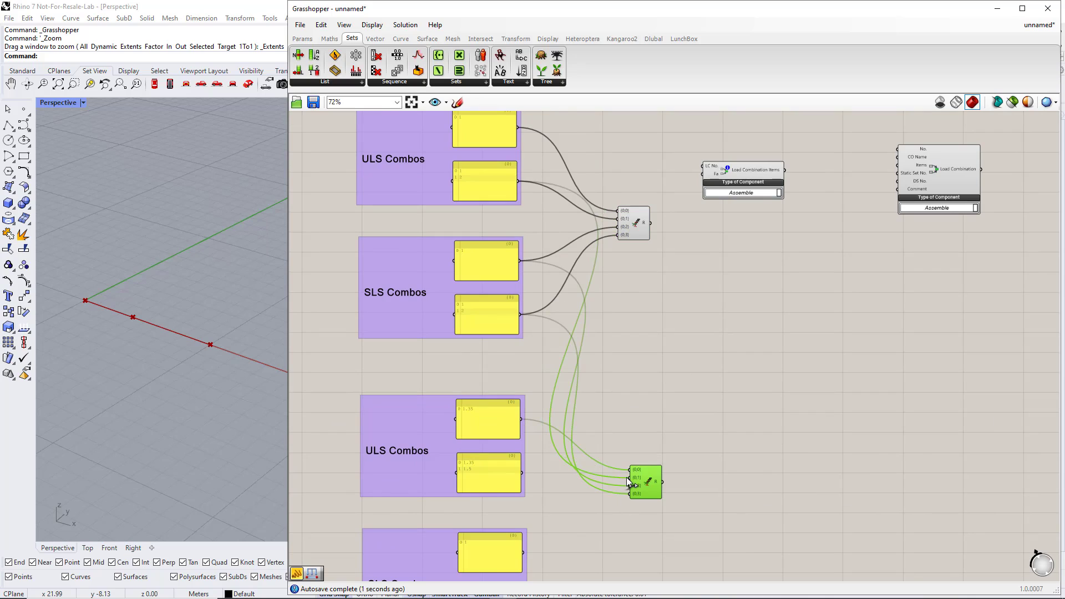
drag(626, 476, 522, 473)
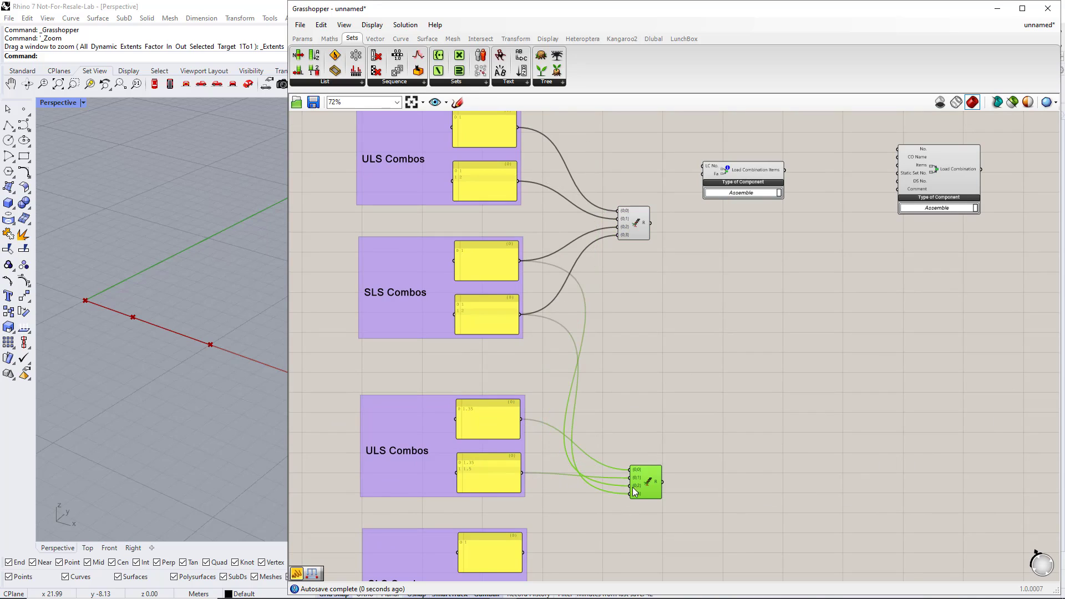
drag(635, 491, 523, 553)
right_drag(563, 558, 576, 462)
drag(624, 409, 518, 521)
scroll(610, 482, down, 2)
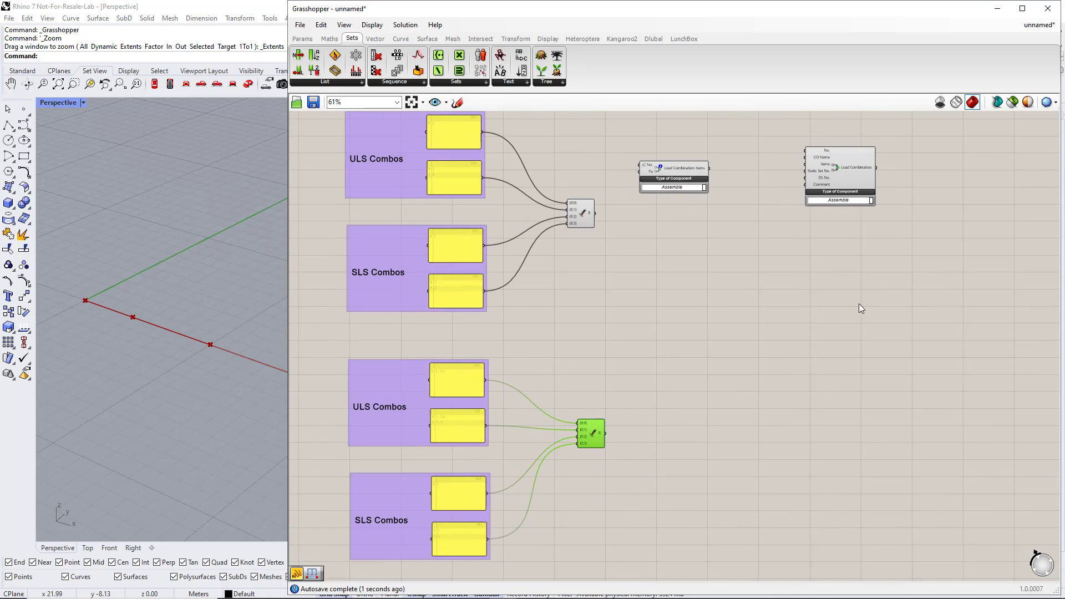
- Move the Load Combination Items and Load Combination components together farther right and down, leaving free space after the Entwine components
drag(880, 268, 665, 162)
drag(838, 200, 953, 307)
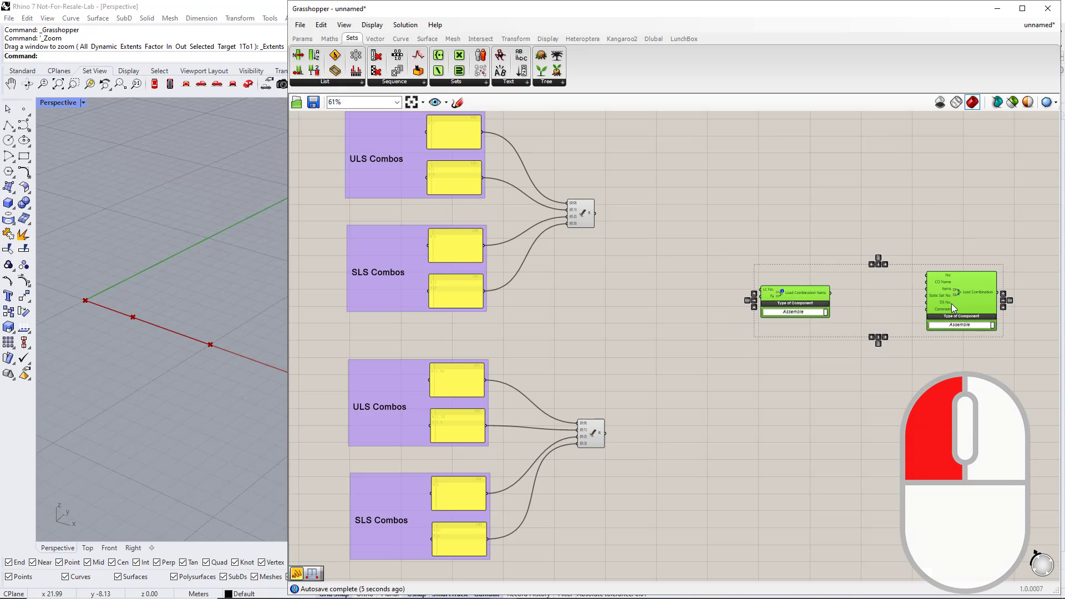
click(807, 360)
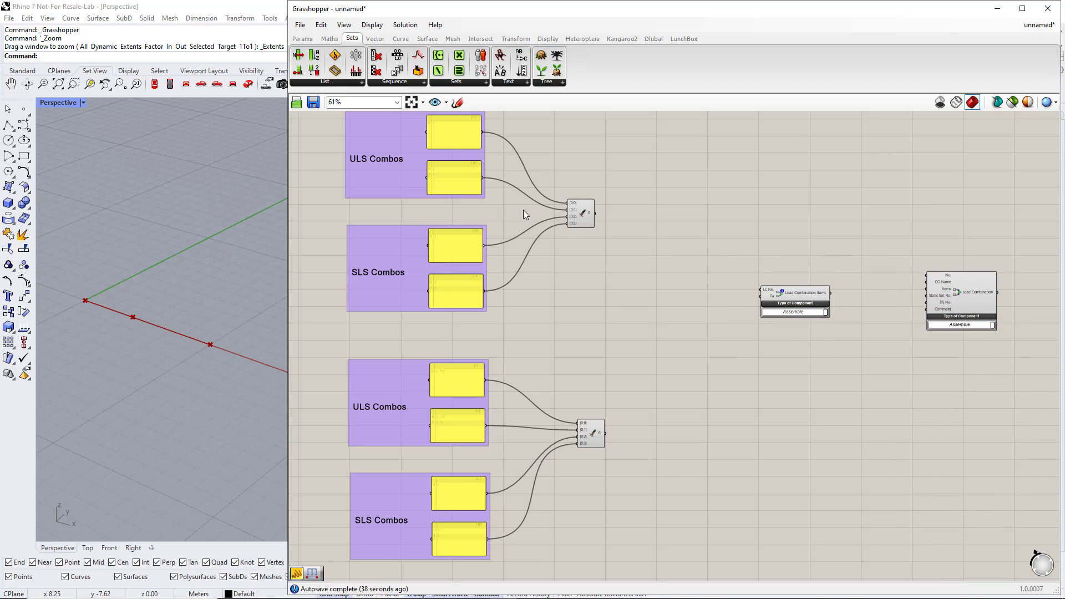
- Add a panel after the upper Entwine component, feed it the Entwine result, and enlarge it to show all four branches
click(302, 39)
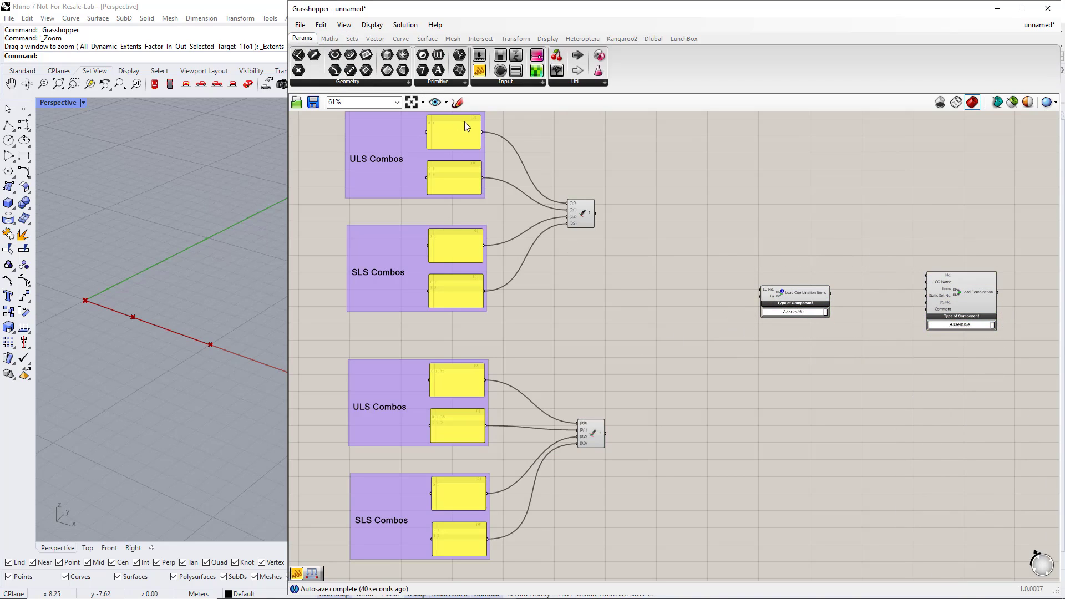
drag(479, 70, 668, 215)
scroll(660, 218, up, 3)
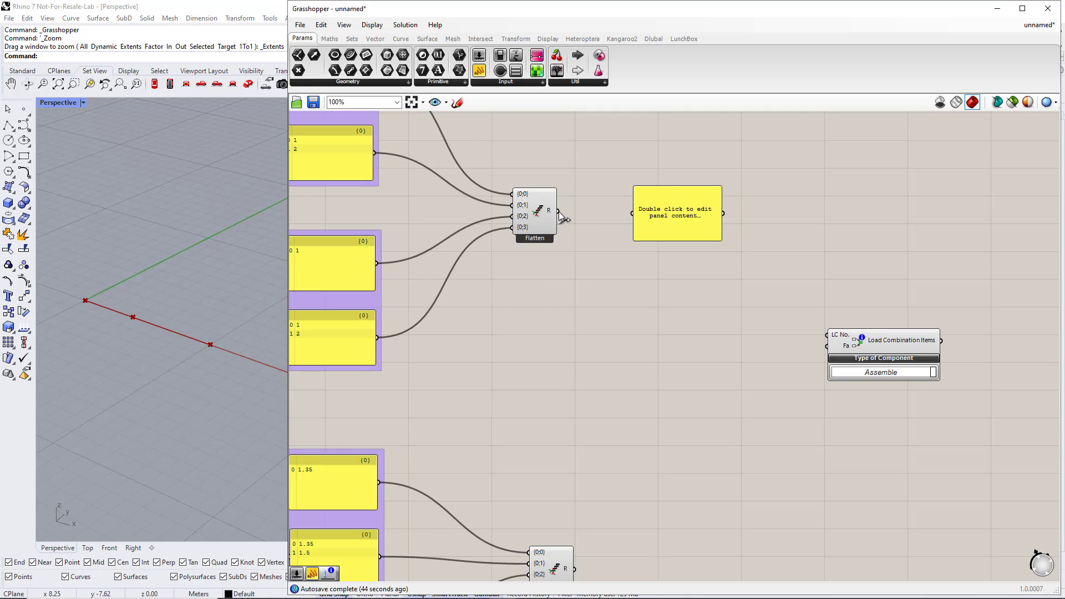
drag(558, 211, 632, 214)
drag(688, 241, 687, 316)
drag(695, 274, 693, 235)
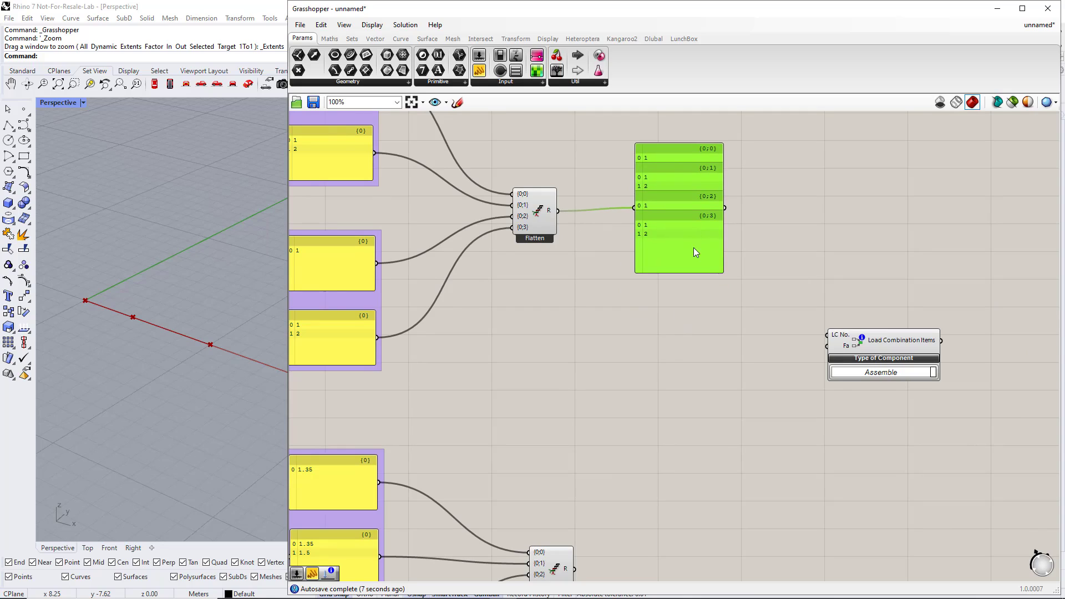
- Copy the enlarged panel beside the lower Entwine component and feed it that component's result
scroll(693, 247, down, 3)
alt+drag(665, 225, 574, 453)
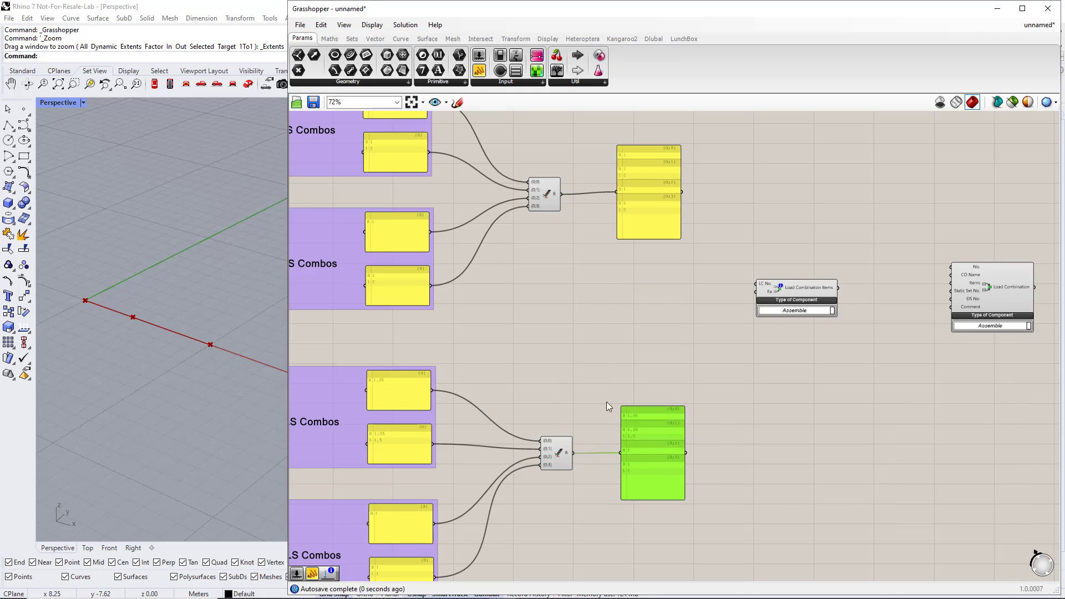
click(650, 325)
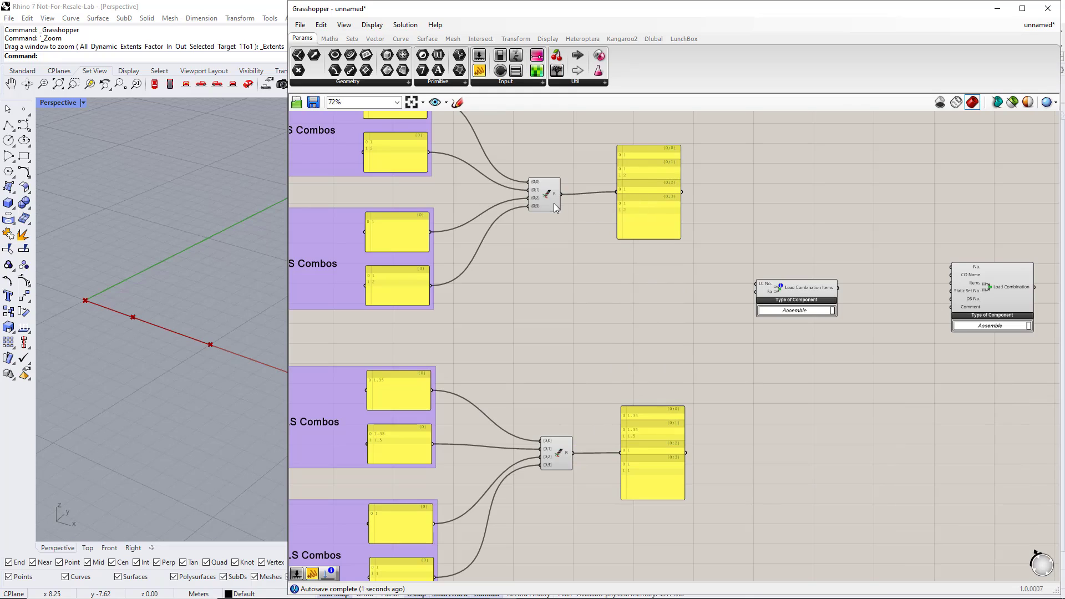
- Connect the two branch panels to Load Combination Items inputs LC No. and Fa, and its output to the Load Combination's Items input
right_drag(742, 355, 685, 361)
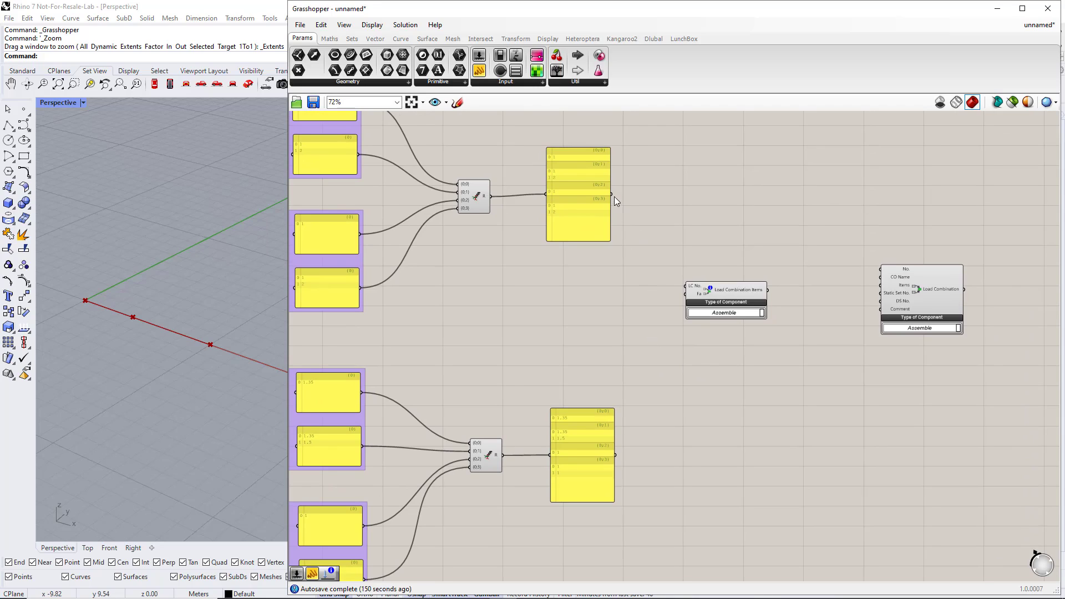
drag(612, 194, 684, 286)
drag(616, 455, 689, 294)
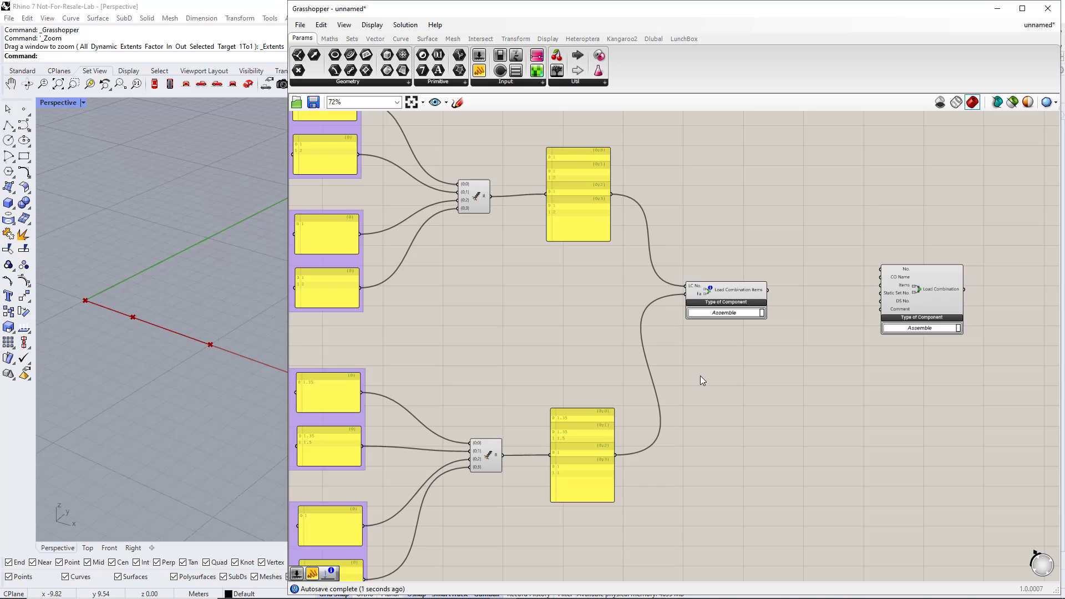
scroll(724, 366, up, 2)
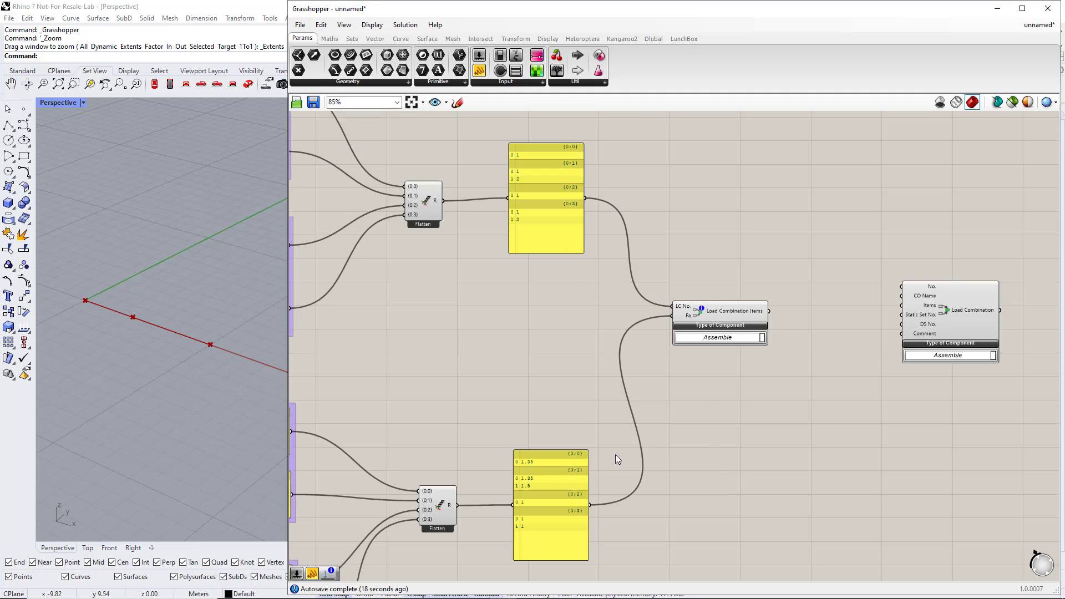
right_drag(820, 386, 688, 376)
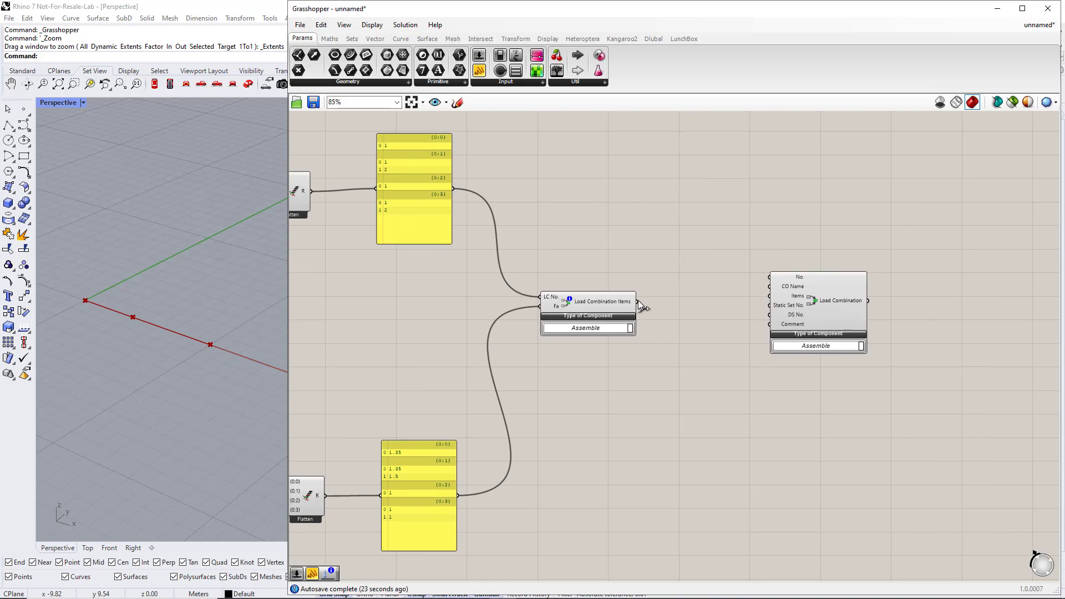
drag(638, 300, 792, 311)
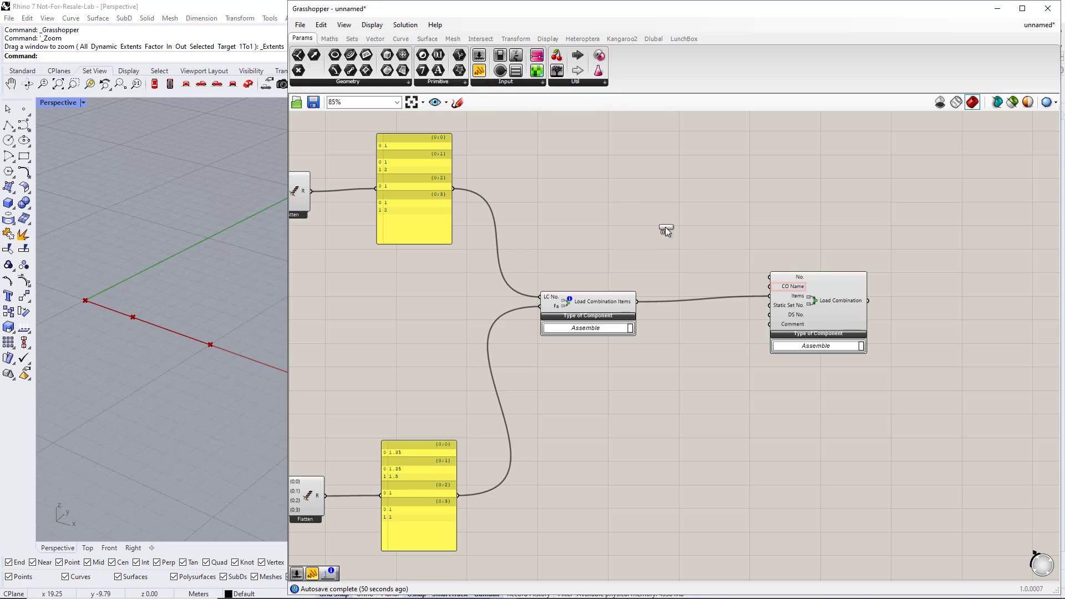
- Add a panel near the Load Combination component listing CO1 ULS, CO2 ULS, CO1 SLS and CO2 SLS on separate lines
drag(694, 250, 695, 251)
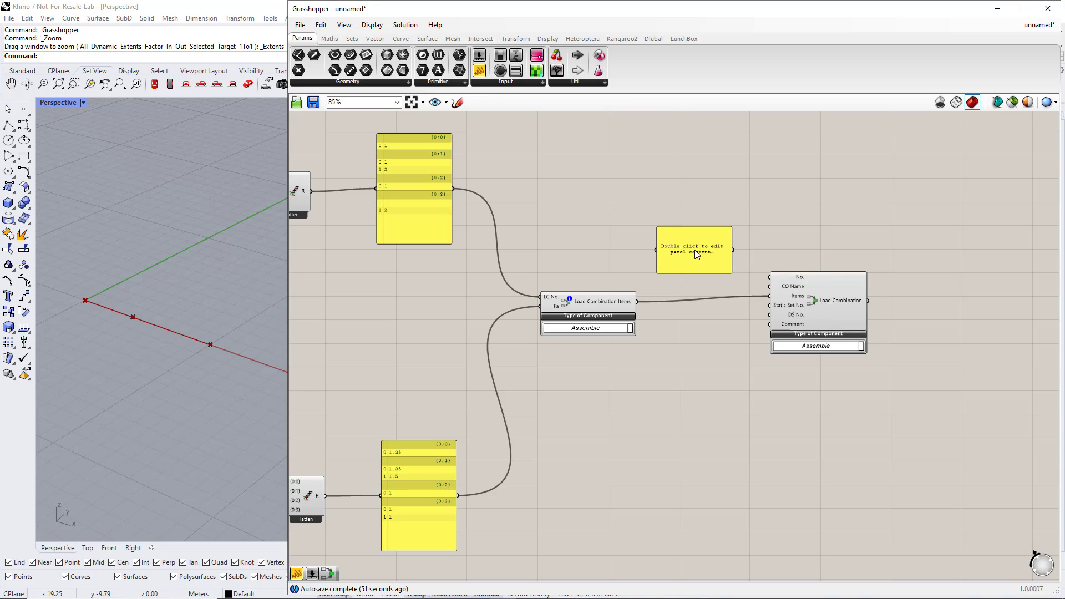
double_click(696, 252)
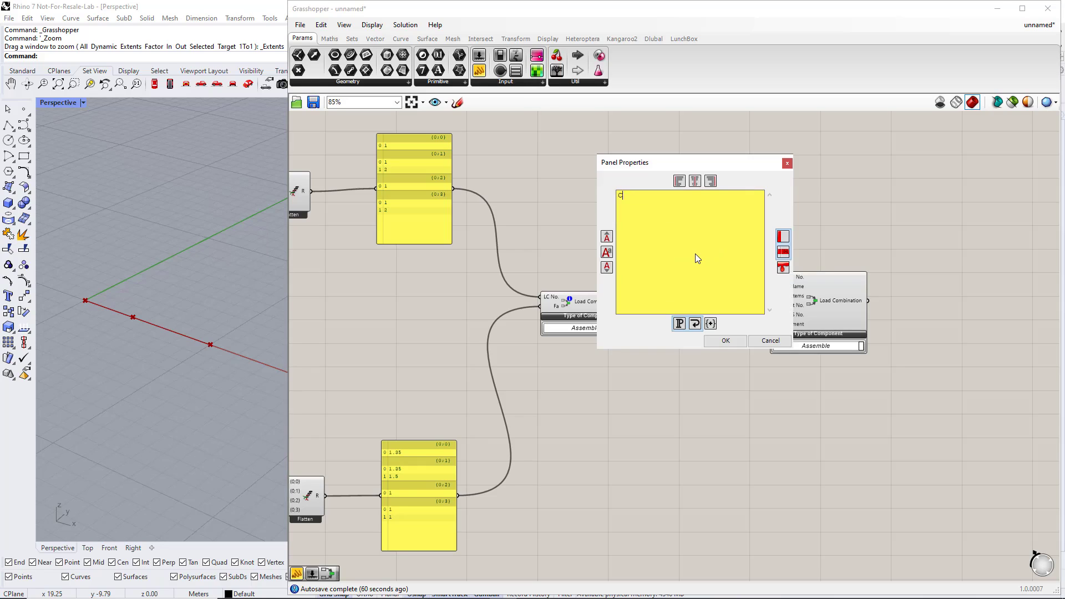
text(CO1 ULS)
key(Return)
text(CO2 ULS)
key(Return)
text(CO1 SLS)
key(Return)
text(CO2 SLS)
click(734, 339)
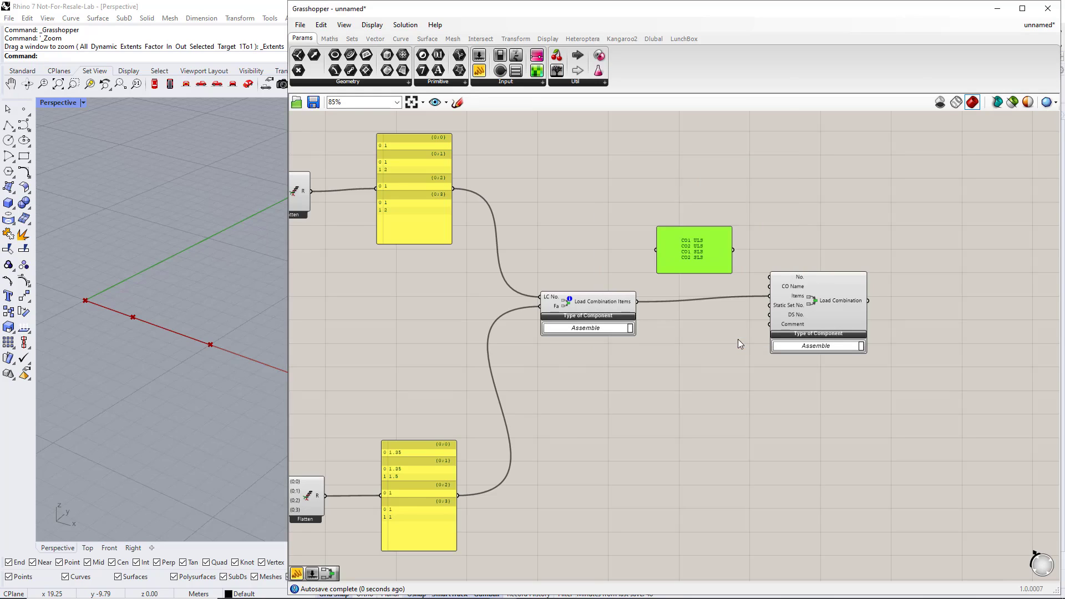
- Copy the combination name panel below and replace its content with design situation numbers 1, 1, 2, 2 on separate lines
alt+drag(718, 261, 721, 380)
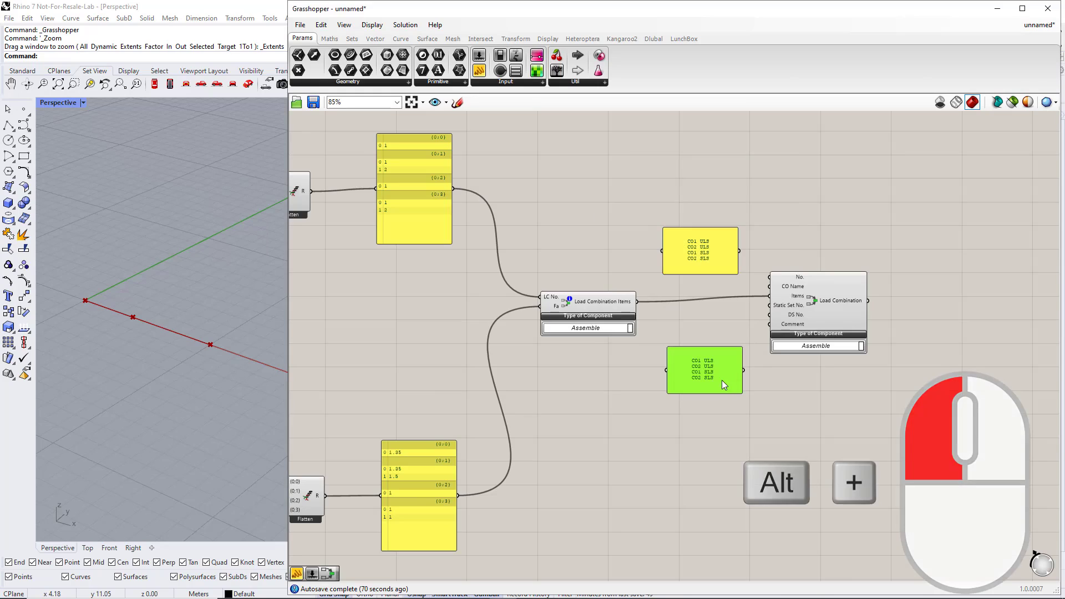
double_click(721, 380)
text(1)
key(Return)
text(1)
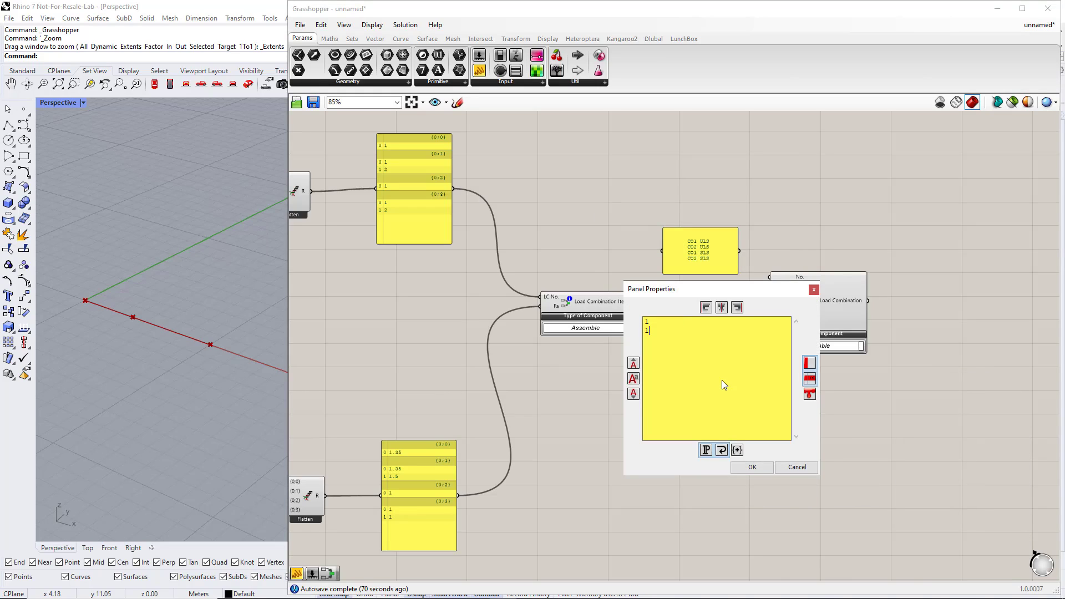
key(Return)
text(2)
key(Return)
text(2)
click(761, 472)
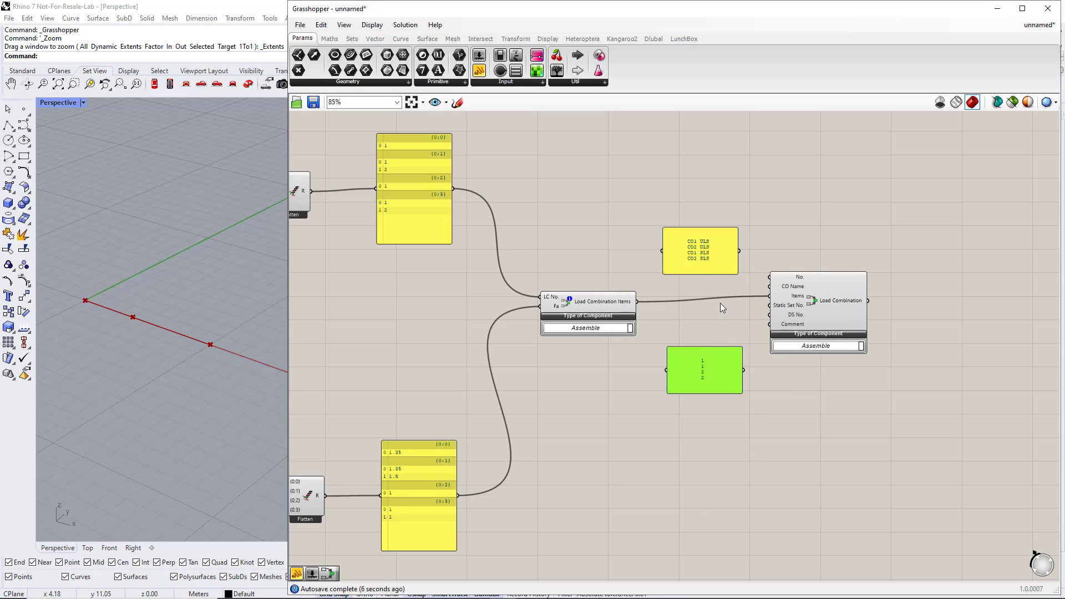
- Connect the name and number panels to the CO Name and DS No. inputs and turn off Multiline Data in both
drag(740, 251, 766, 291)
drag(744, 370, 834, 313)
right_click(696, 252)
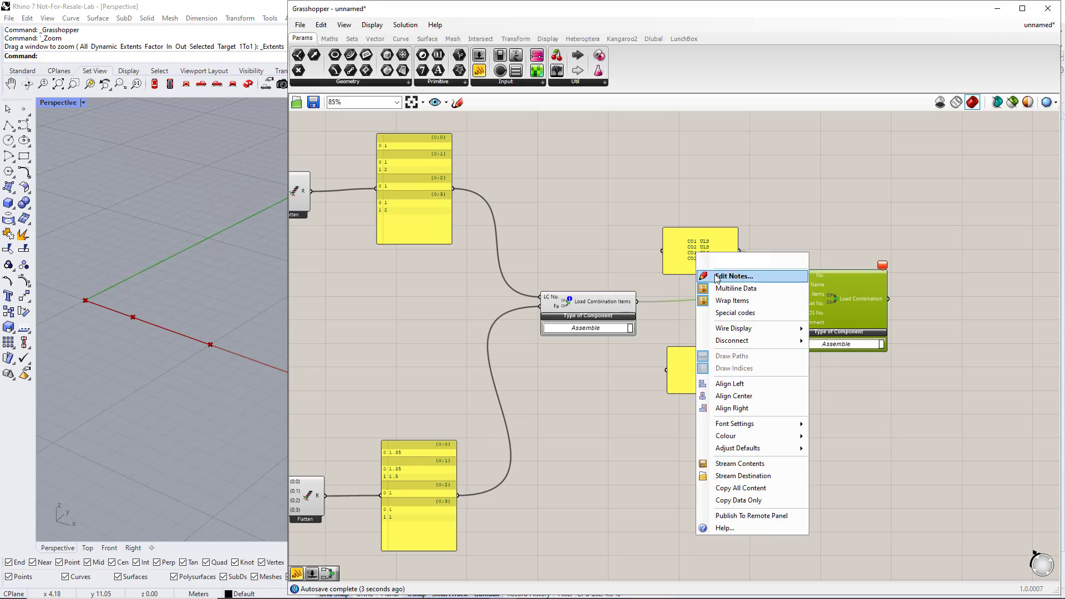
click(733, 288)
right_click(705, 367)
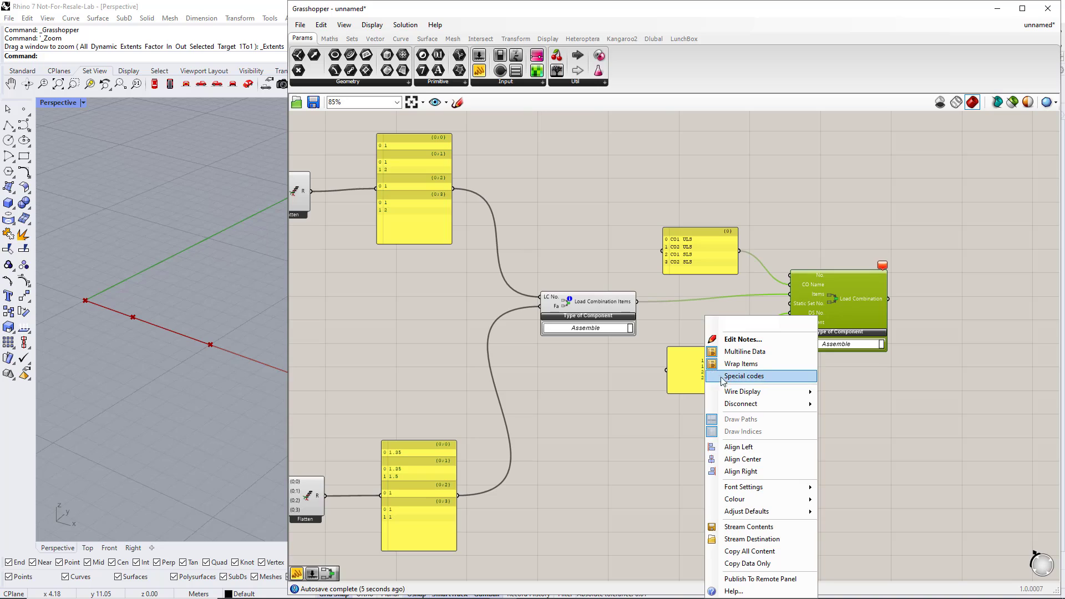
click(726, 350)
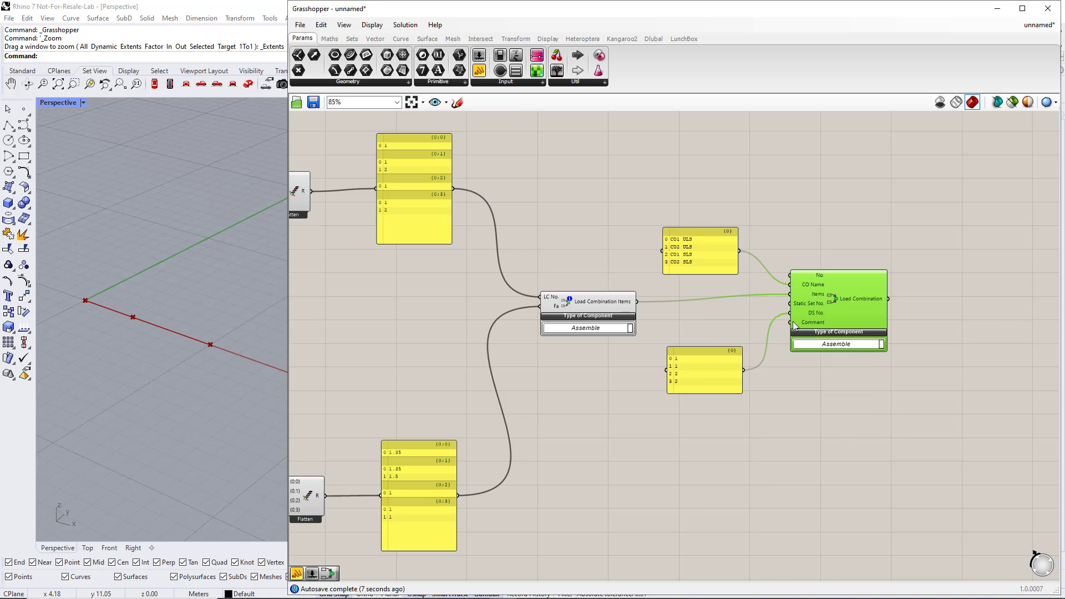
- Graft the CO Name and DS No. inputs of the Load Combination component and shift it slightly right
right_click(810, 284)
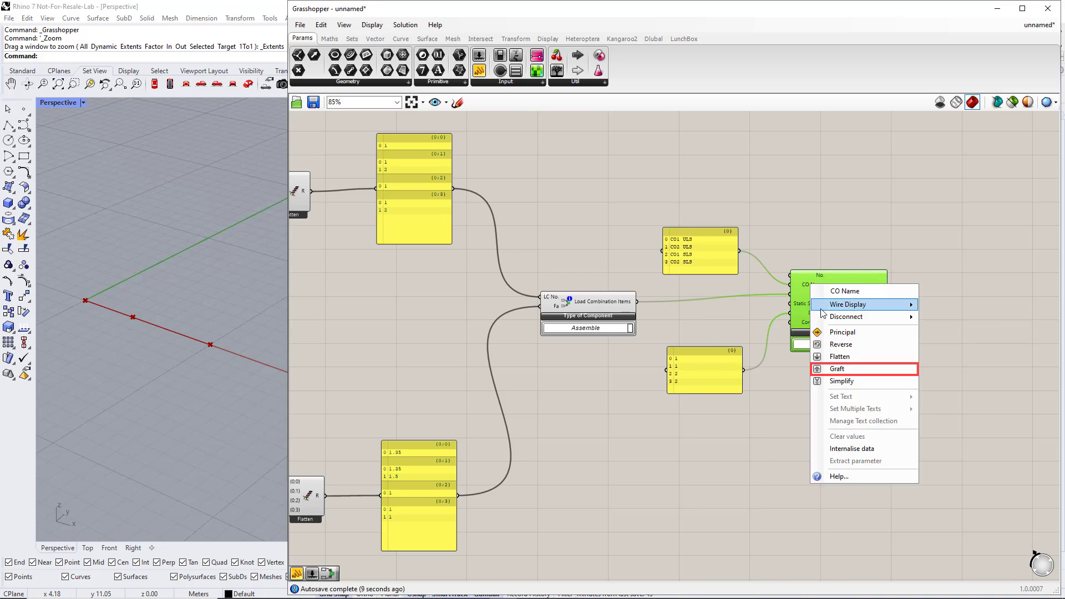
click(838, 368)
right_click(811, 312)
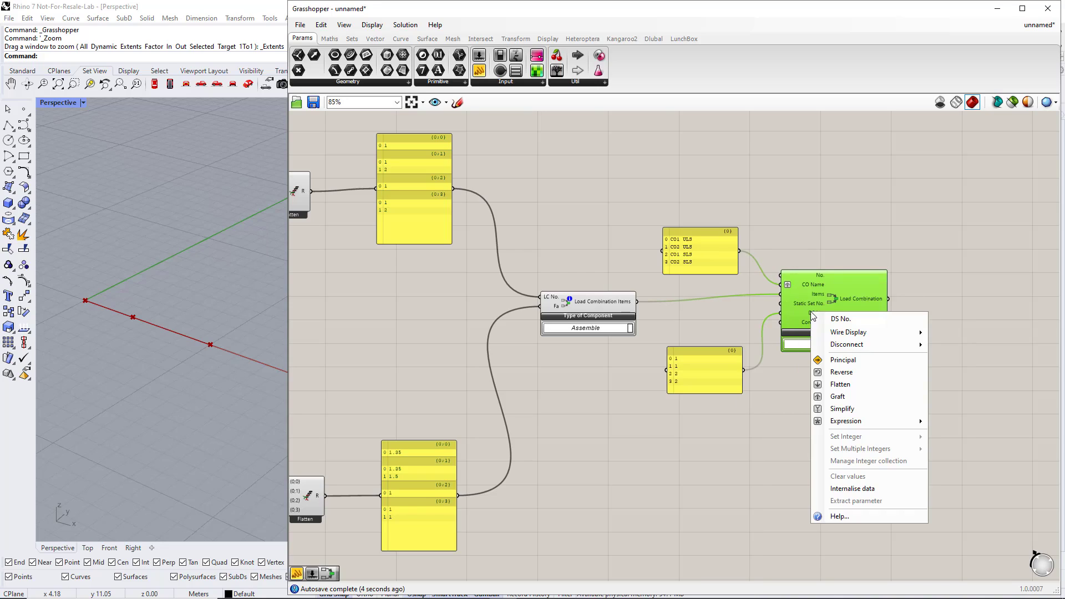
click(834, 396)
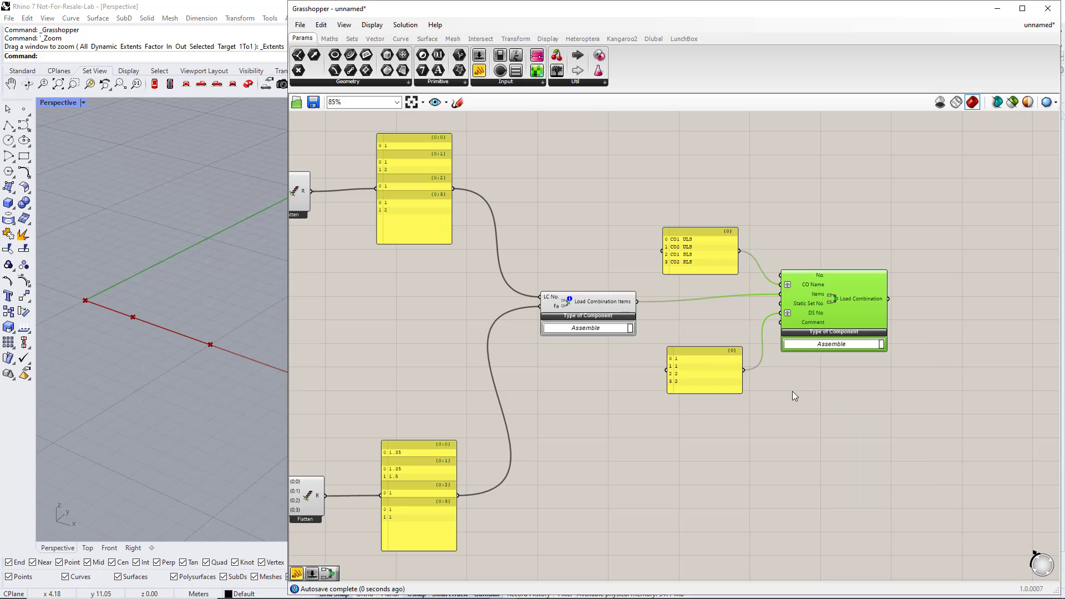
drag(829, 311, 857, 310)
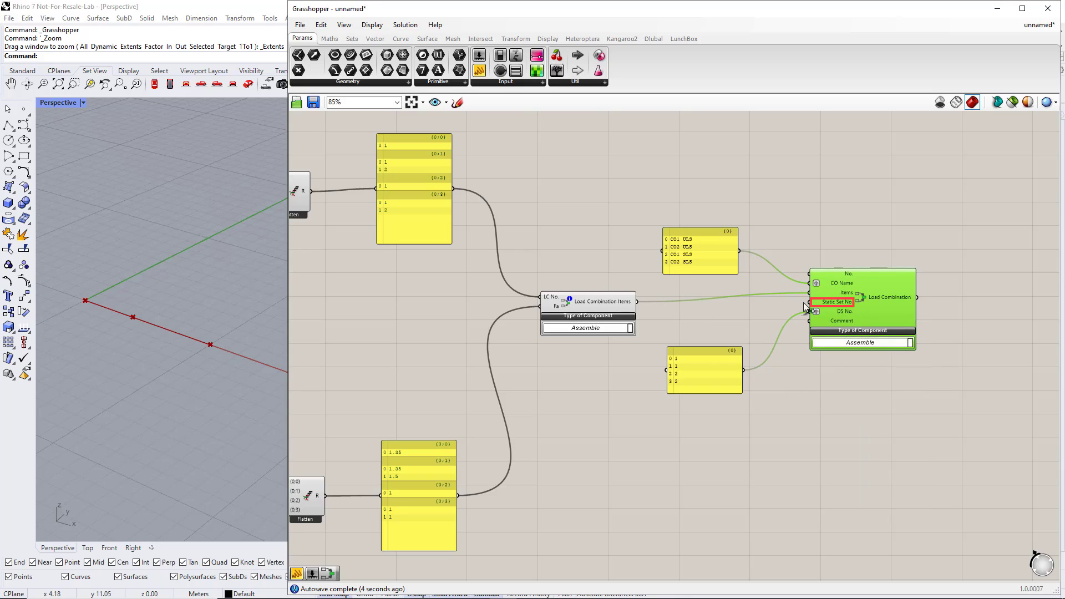
- Add a number slider with value 1 and connect it to the Load Combination's Static Set No. input
double_click(687, 316)
text(slider)
key(Return)
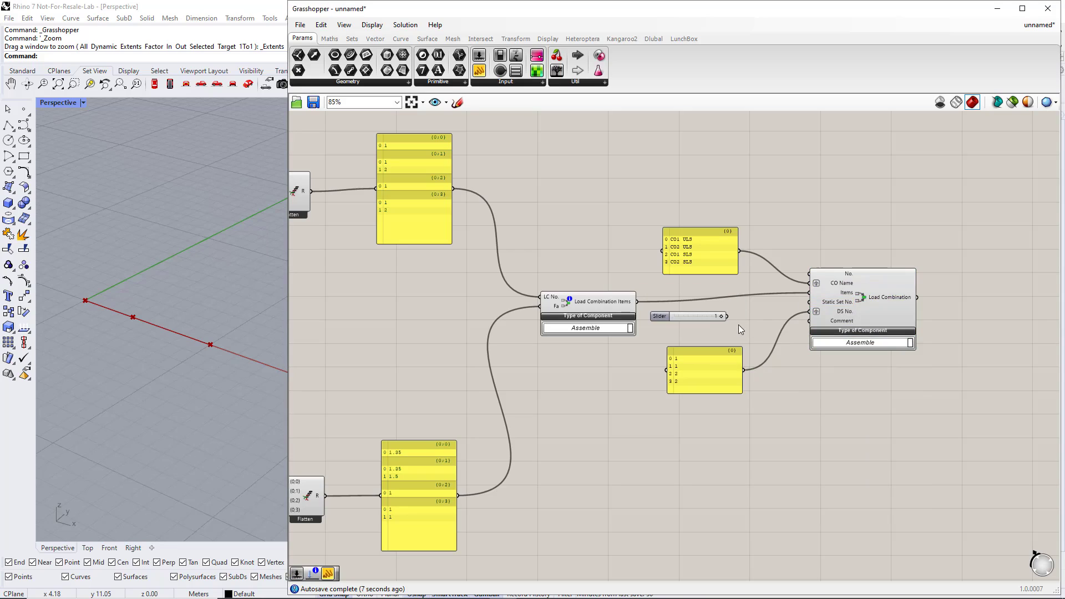
drag(727, 316, 808, 303)
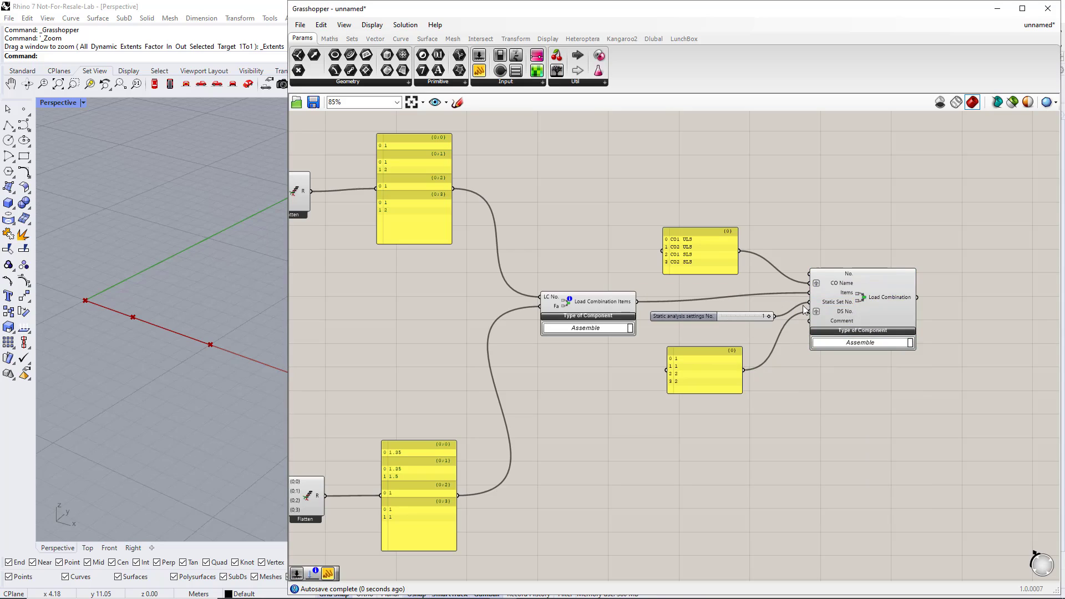
- Move the RFEM6 export group farther right and add the Load Combination output to its existing Input connections
scroll(826, 291, down, 4)
right_drag(850, 289, 746, 394)
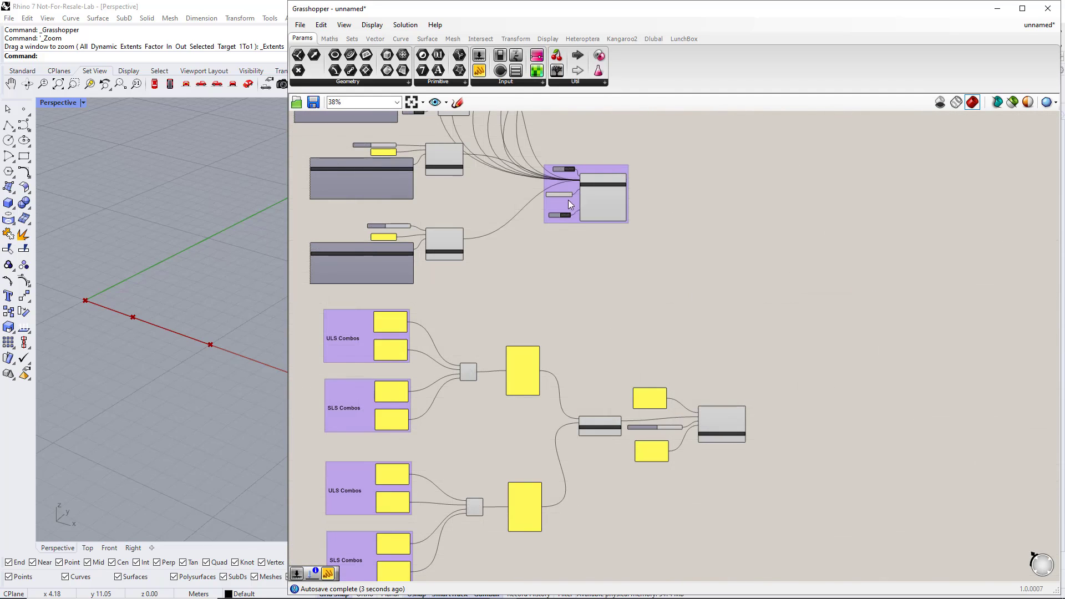
drag(567, 199, 843, 284)
scroll(843, 284, up, 4)
right_drag(852, 345, 709, 344)
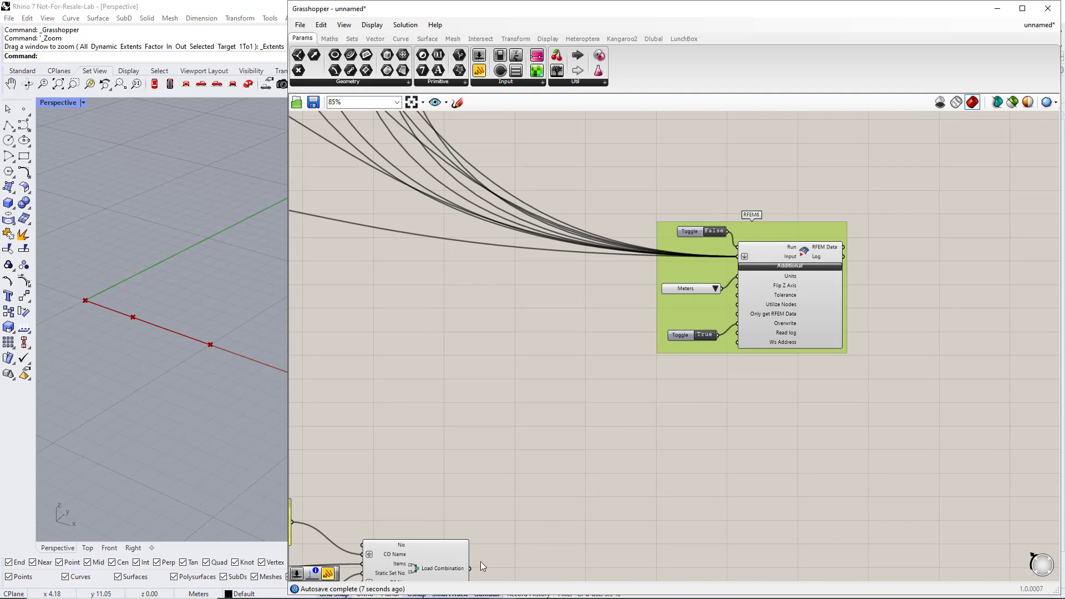
shift+drag(476, 565, 741, 255)
- Place a Dlubal Member Load component in the free space above the Load Combination component
scroll(700, 350, down, 4)
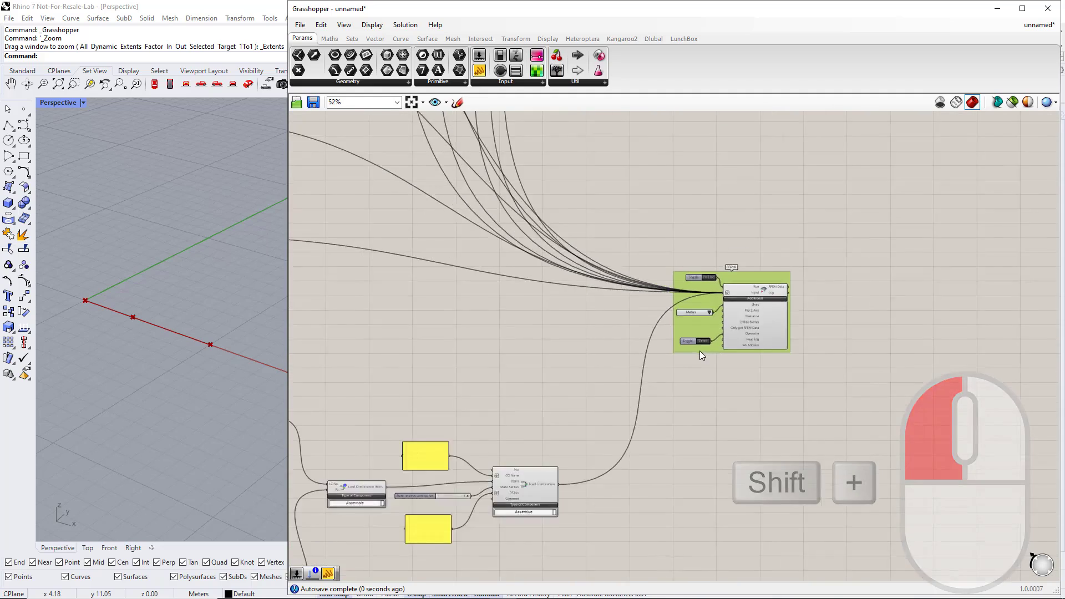
right_drag(623, 366, 713, 343)
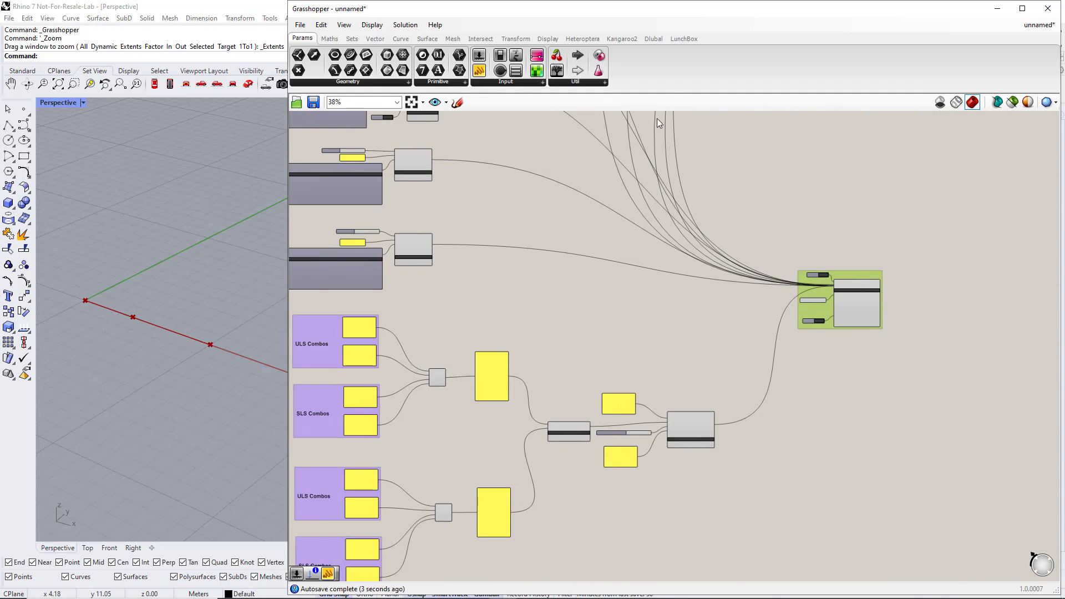
click(658, 40)
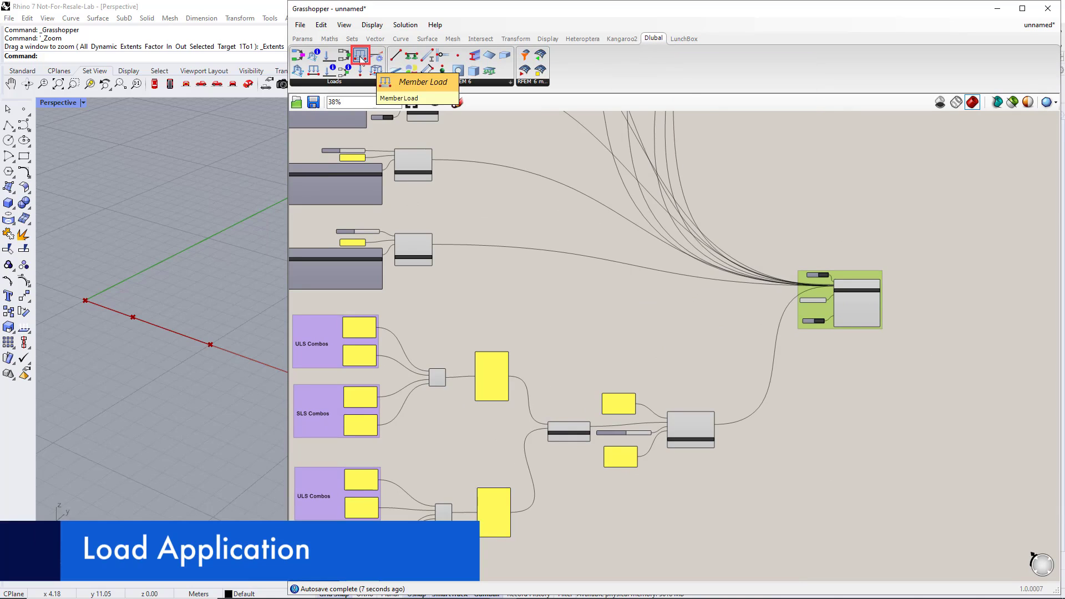
drag(593, 292, 662, 279)
scroll(608, 288, up, 3)
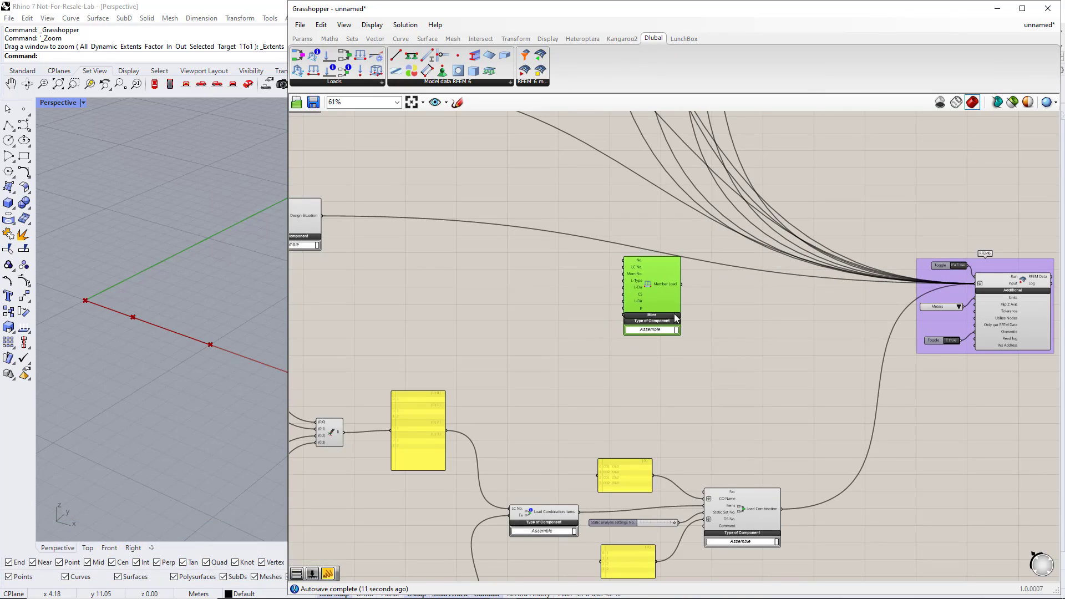
right_drag(689, 332, 712, 355)
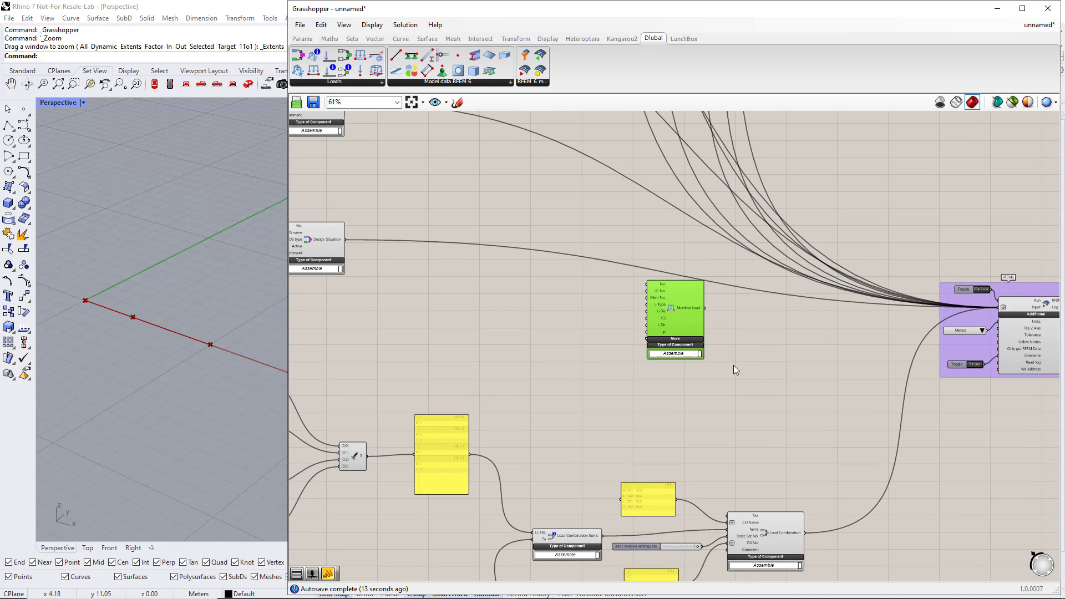
click(615, 333)
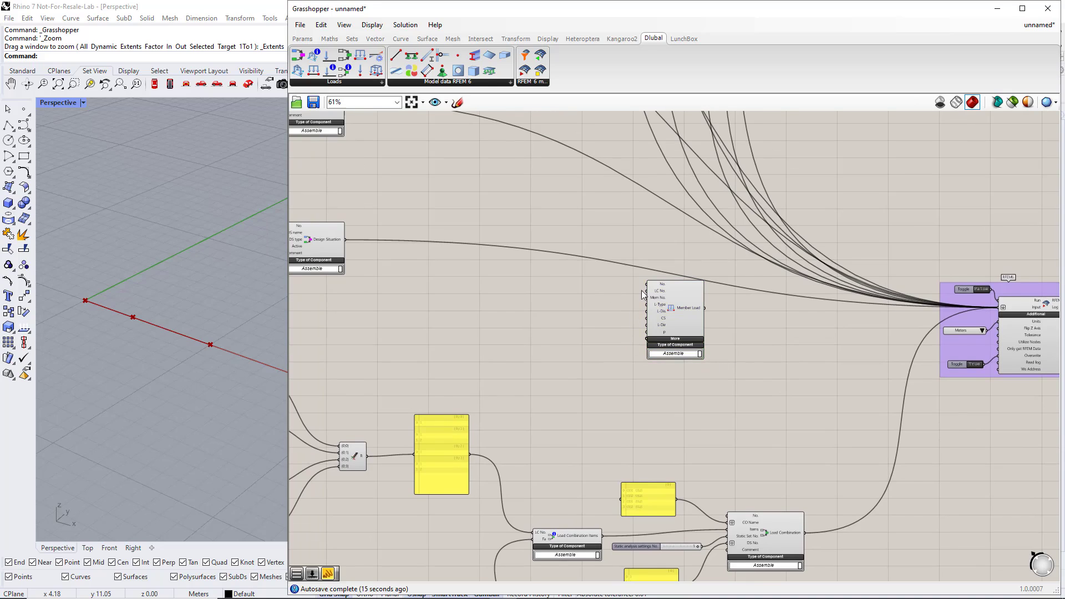
- Create a number slider with value 2 and connect it to the Member Load's LC No. input
double_click(571, 285)
text(2)
key(Return)
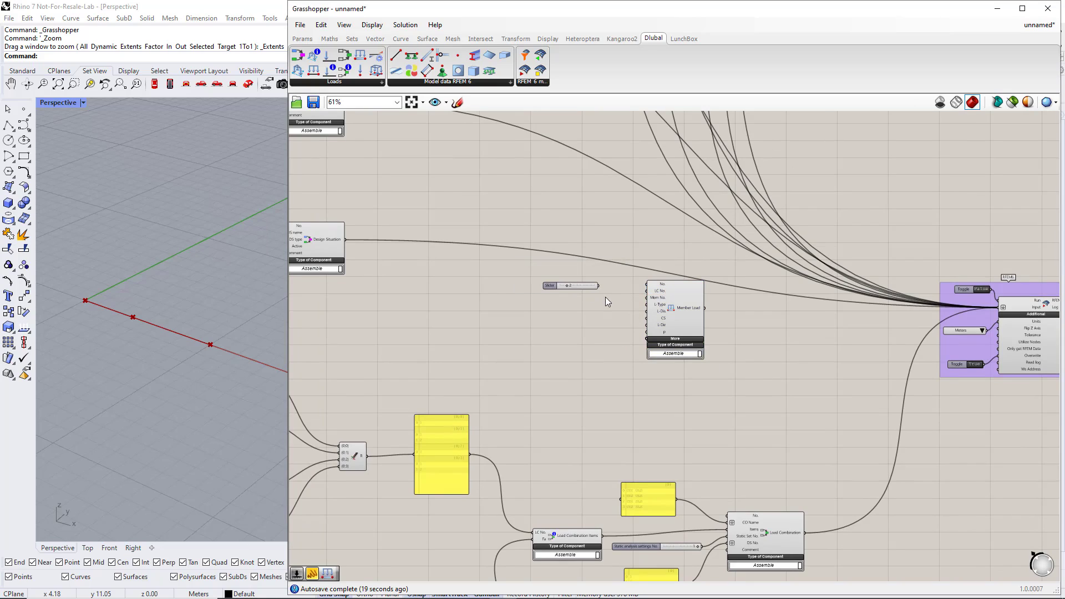
drag(599, 285, 647, 290)
scroll(593, 291, up, 1)
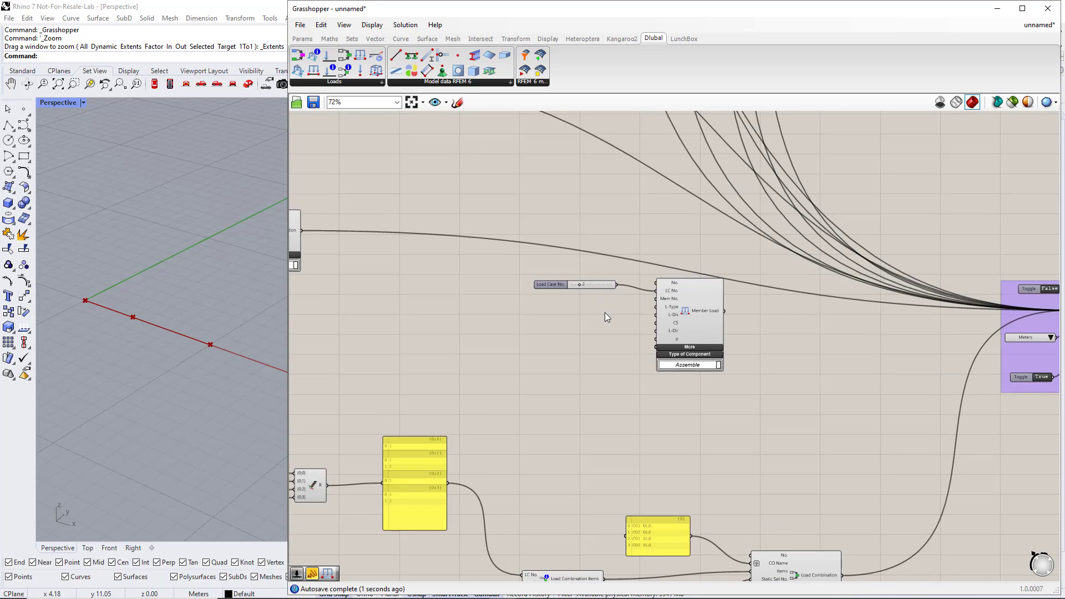
- Add a panel beside the Member Load component containing the member numbers 1 and 2 on separate lines
scroll(608, 311, up, 1)
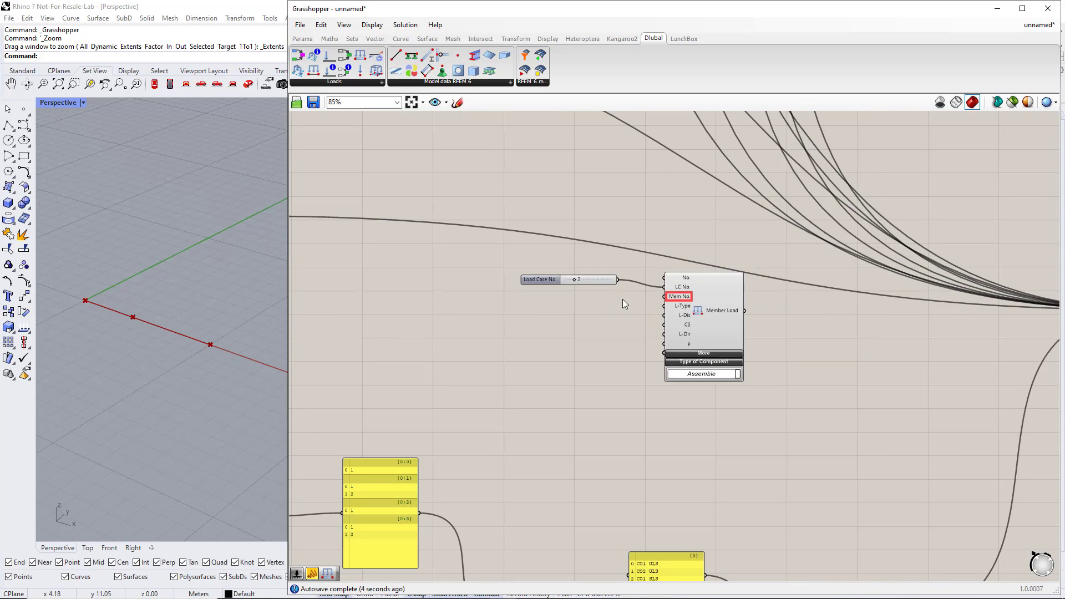
click(309, 39)
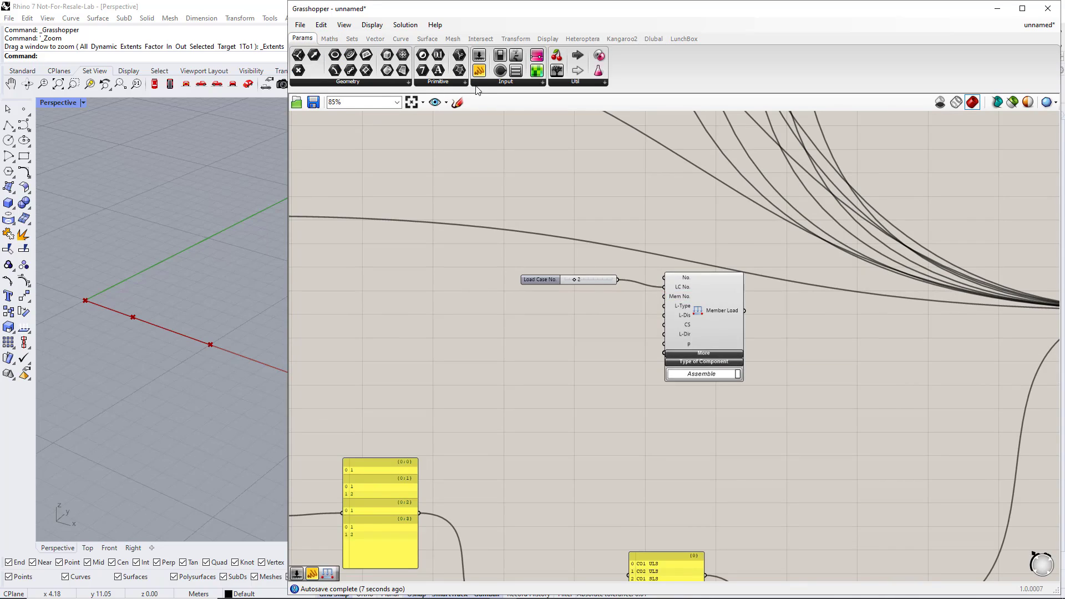
drag(478, 70, 566, 303)
double_click(585, 302)
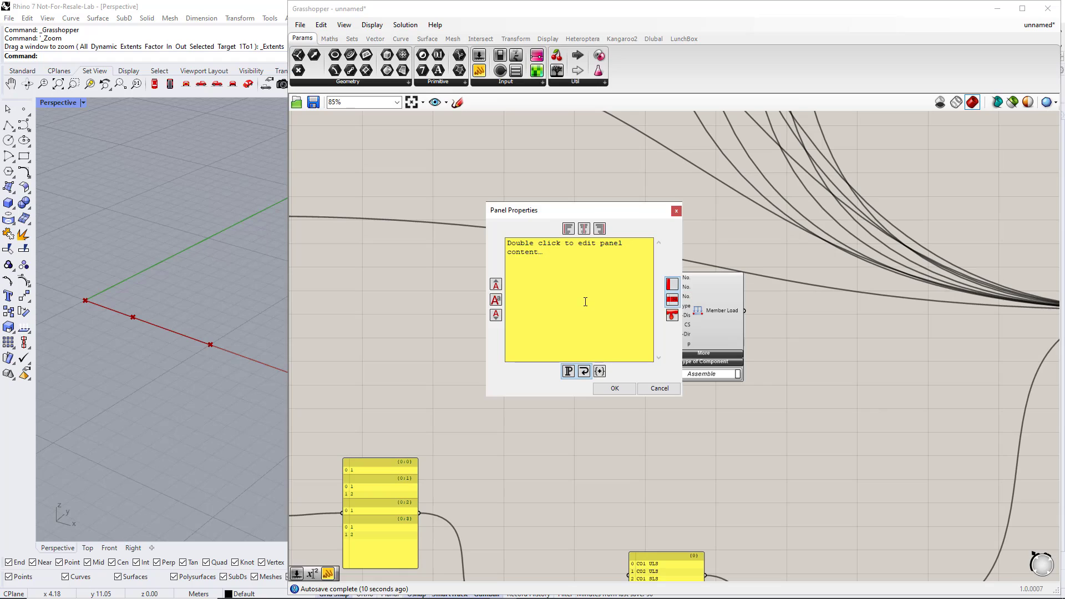
double_click(560, 257)
drag(560, 256, 507, 239)
text(1)
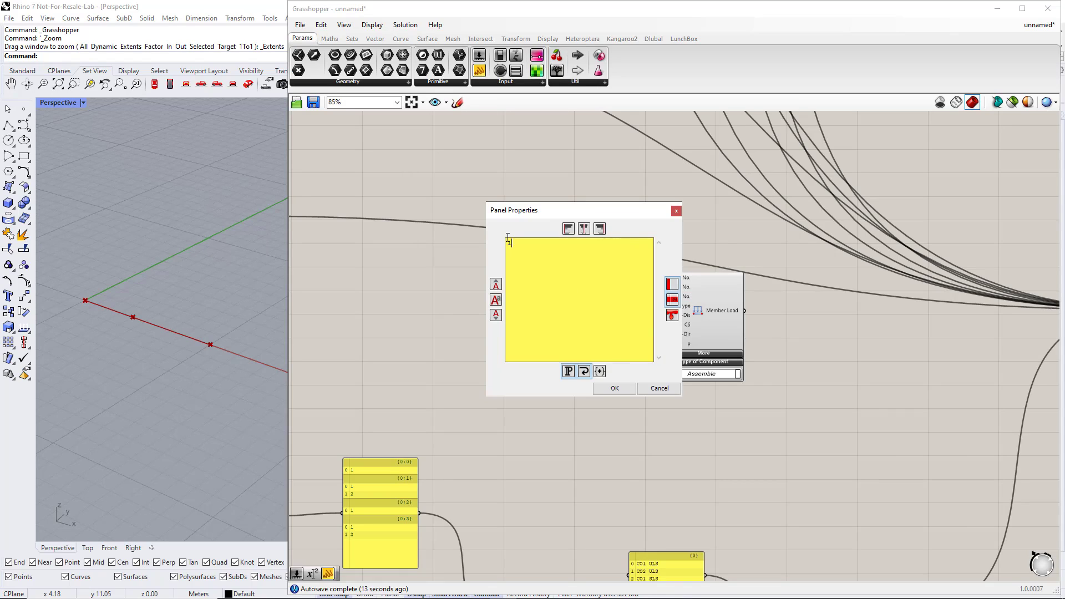
key(Return)
text(2)
click(605, 388)
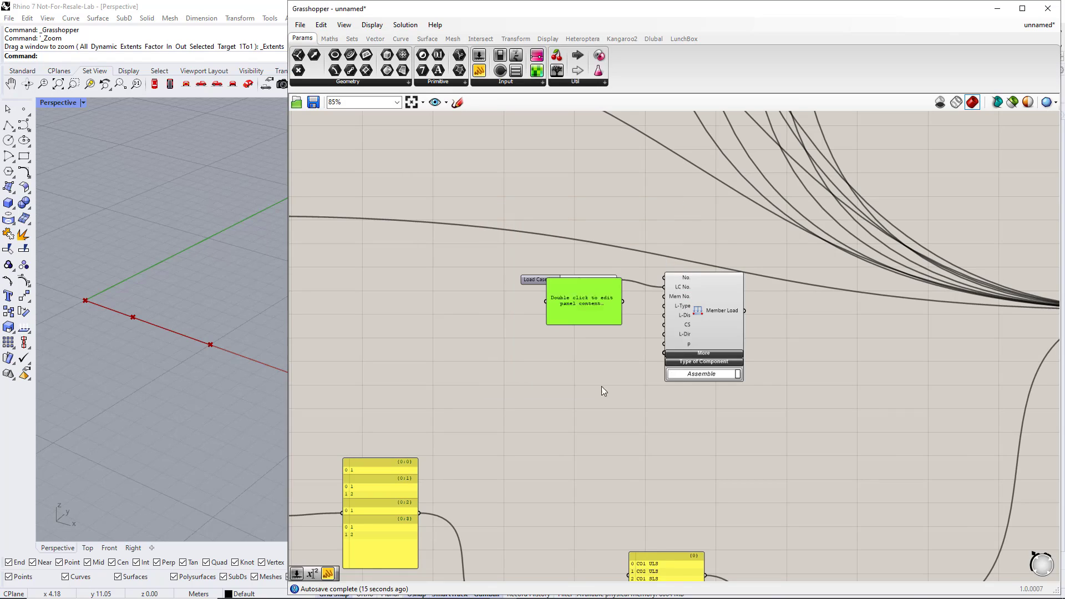
- Turn off multiline data for the member number panel and connect it to the Member Load's Mem No. input
right_click(584, 300)
click(603, 335)
drag(601, 307, 663, 301)
- Place a value list below the member number panel and duplicate it to get three value lists
scroll(601, 333, up, 3)
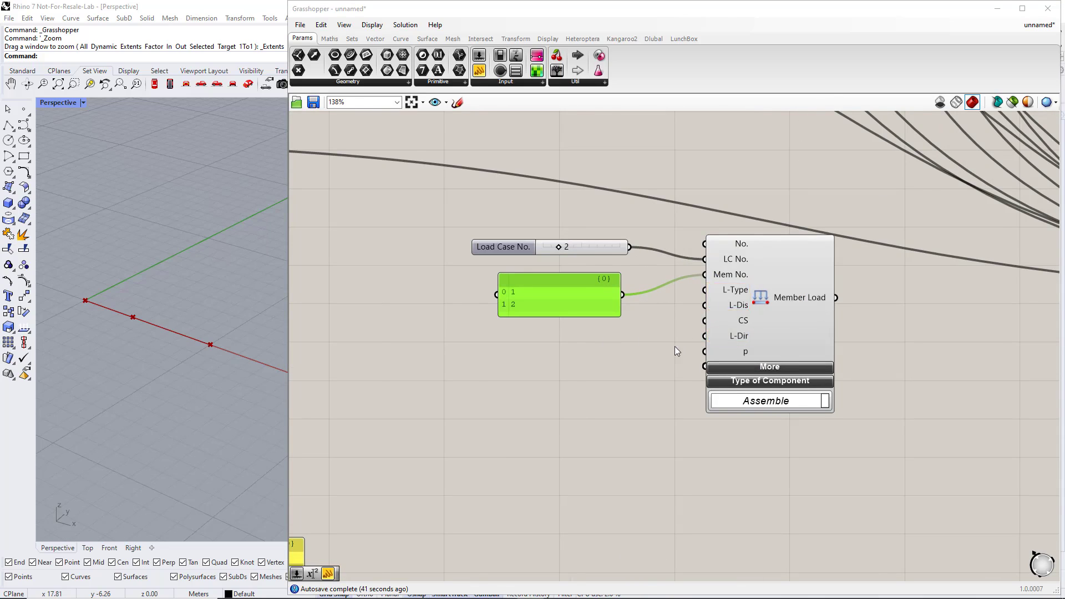
scroll(674, 346, down, 1)
click(511, 82)
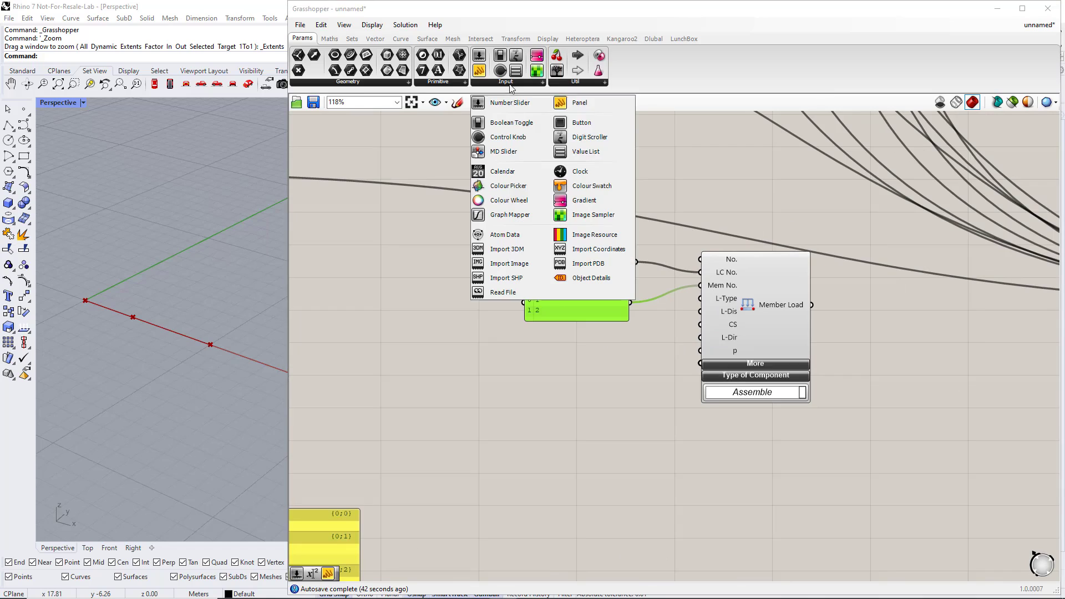
click(577, 148)
click(578, 343)
click(574, 343)
alt+drag(574, 345, 576, 371)
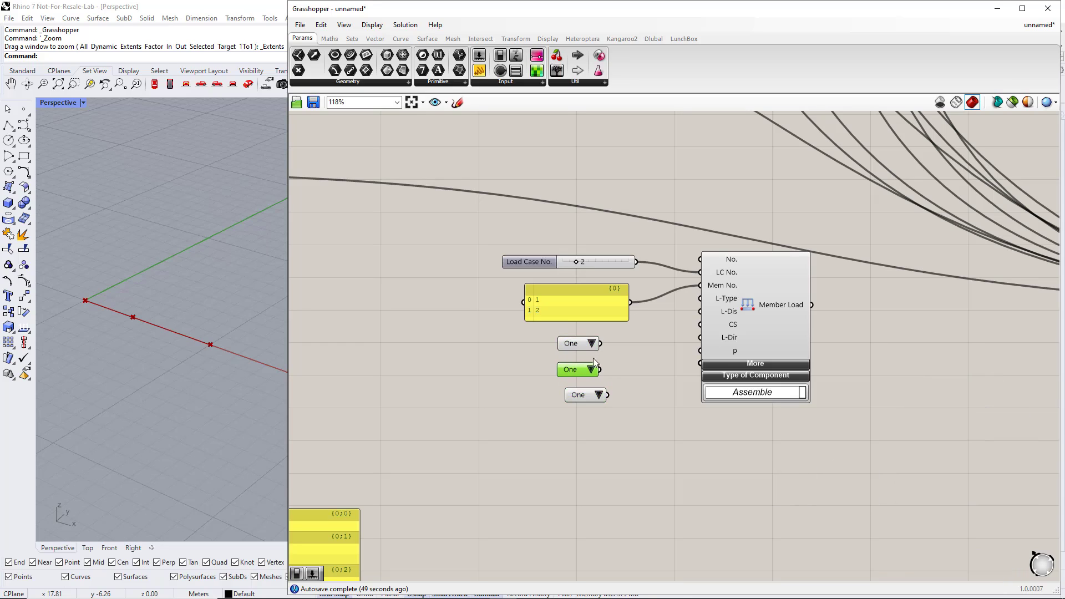
- Connect the three value lists to the Member Load's L-Type, L-Dis and L-Dir inputs and align them beneath the panel
drag(697, 311, 699, 299)
drag(599, 370, 541, 372)
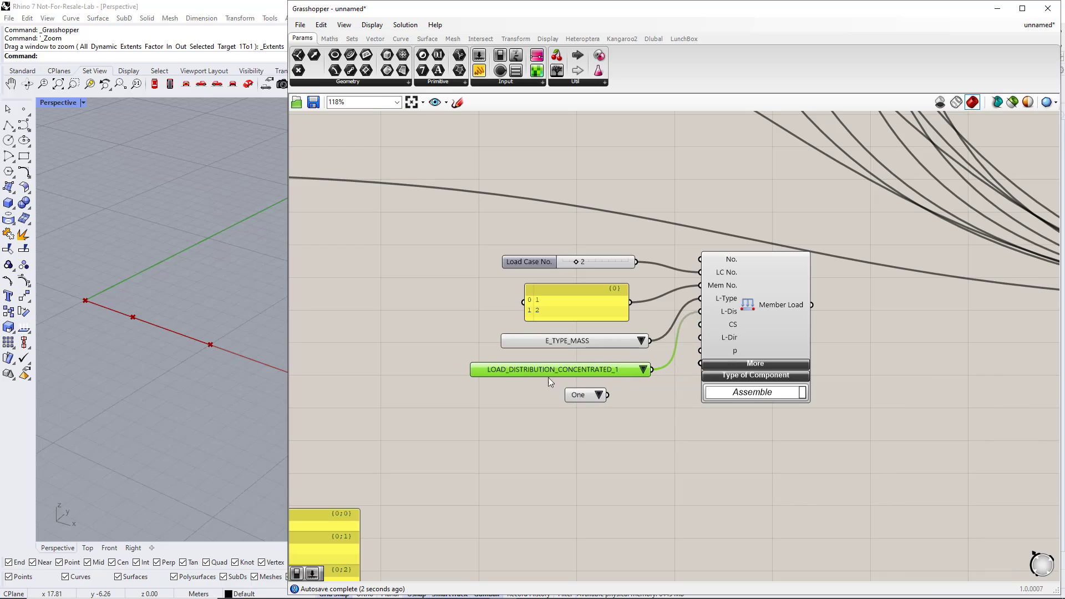
drag(608, 395, 700, 337)
drag(595, 396, 459, 406)
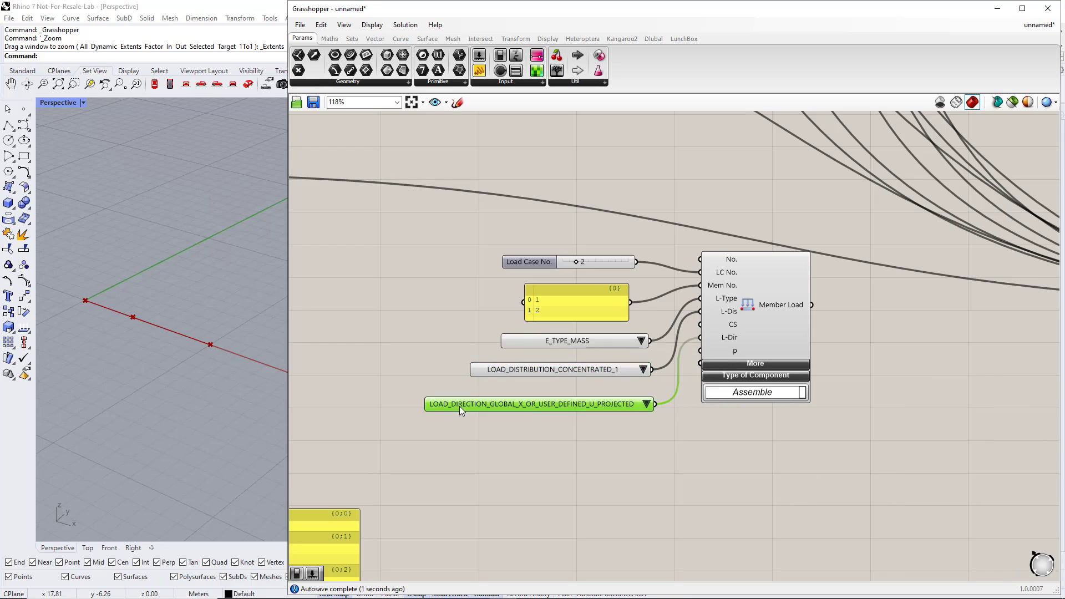
click(542, 447)
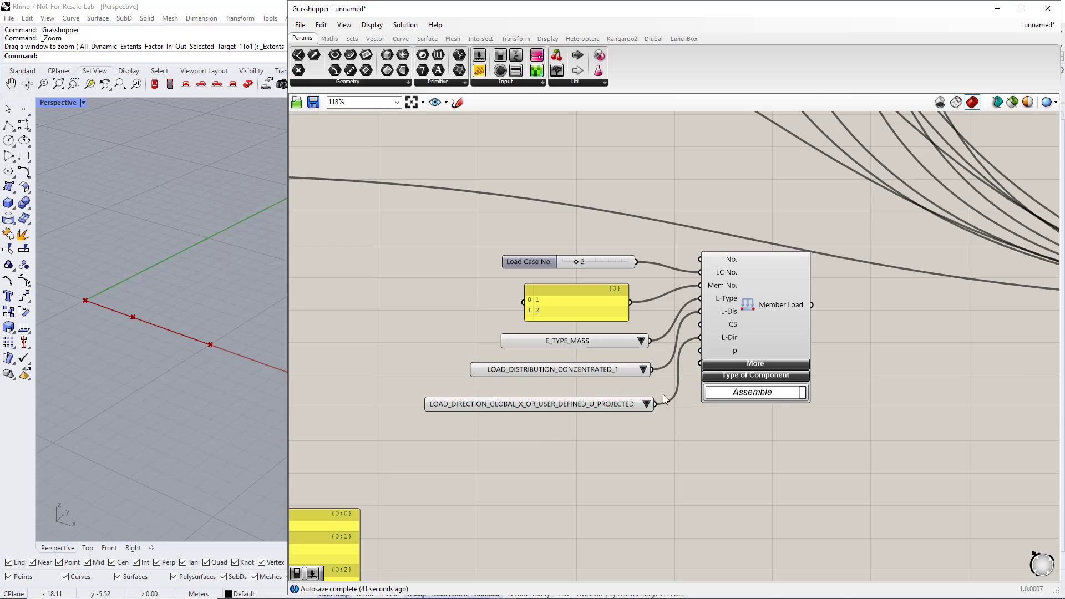
- Set the value lists to LOAD_TYPE_FORCE, LOAD_DISTRIBUTION_UNIFORM and LOAD_DIRECTION_GLOBAL_Z_OR_USER_DEFINED_W_TRUE
click(642, 340)
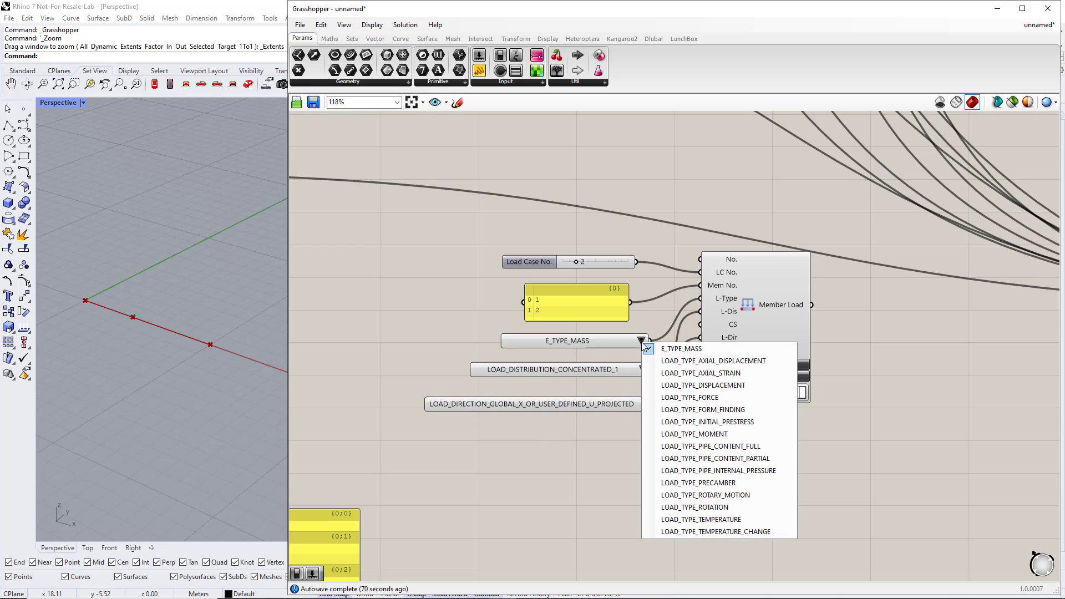
click(683, 395)
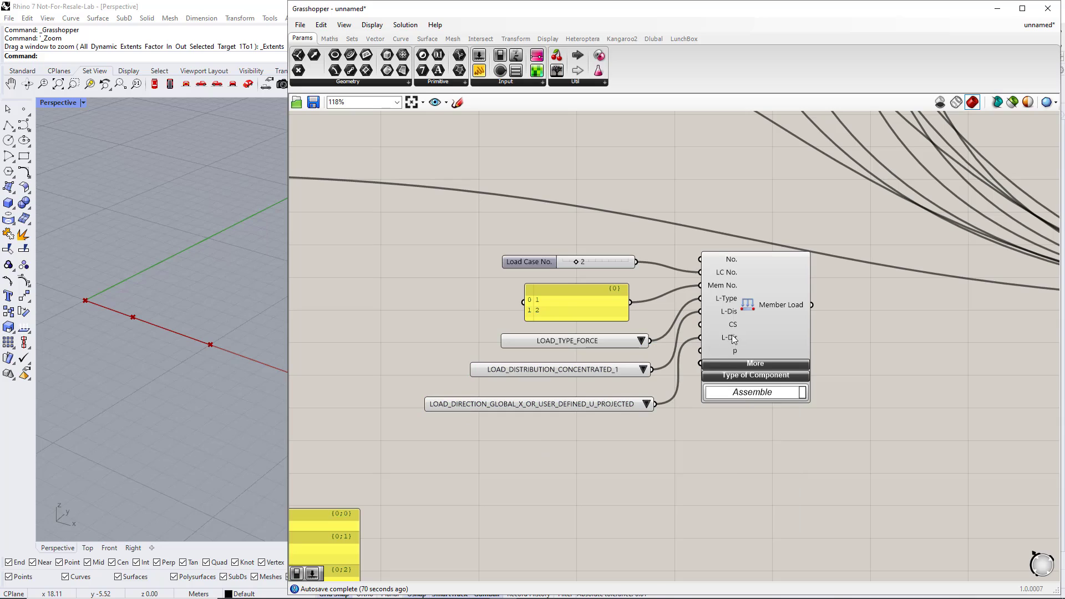
click(643, 369)
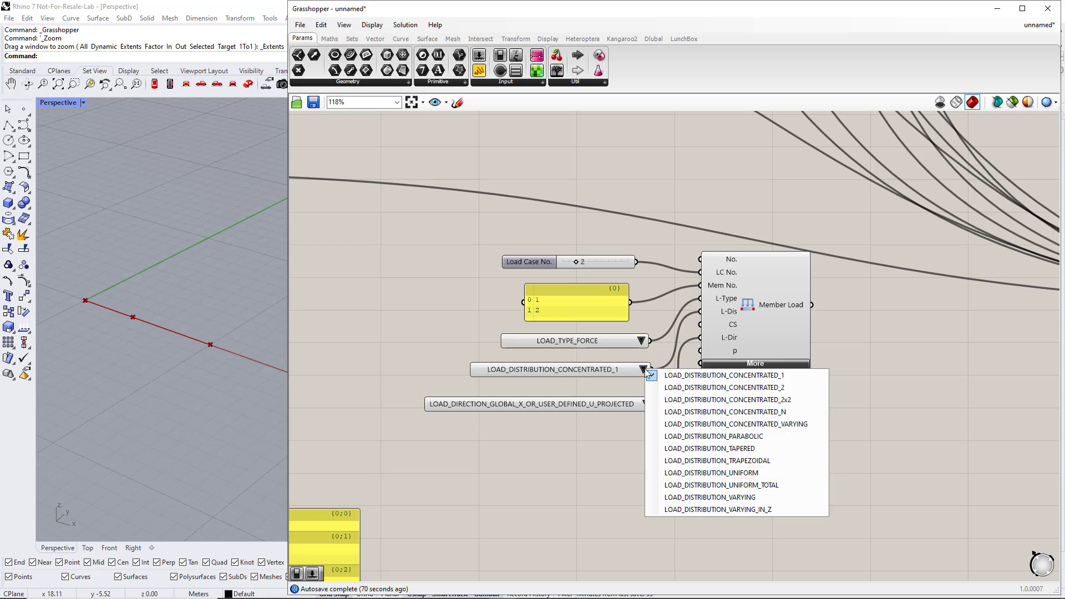
click(709, 472)
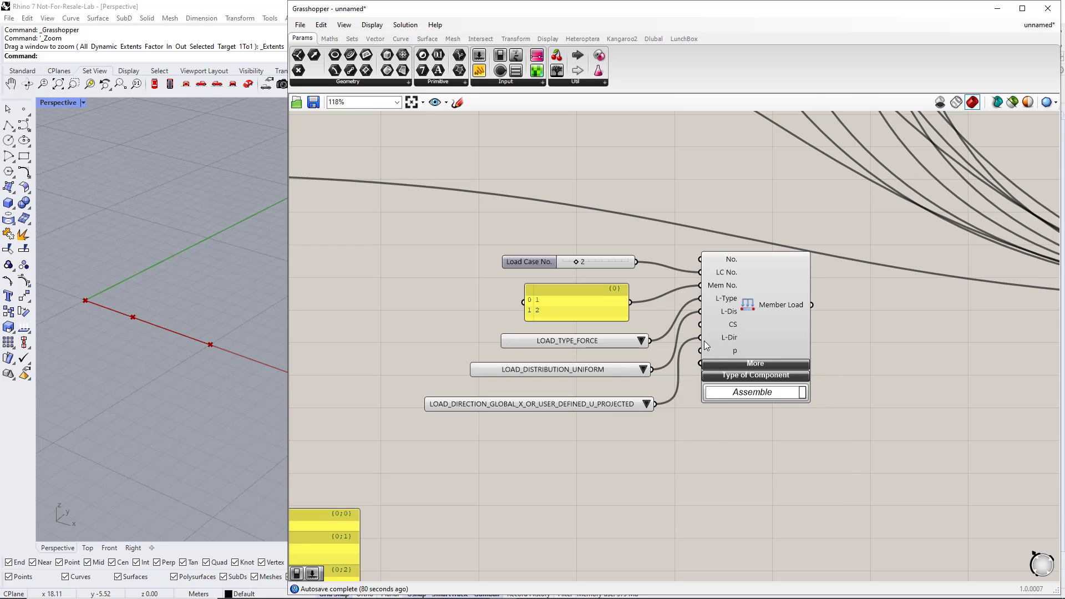
click(647, 404)
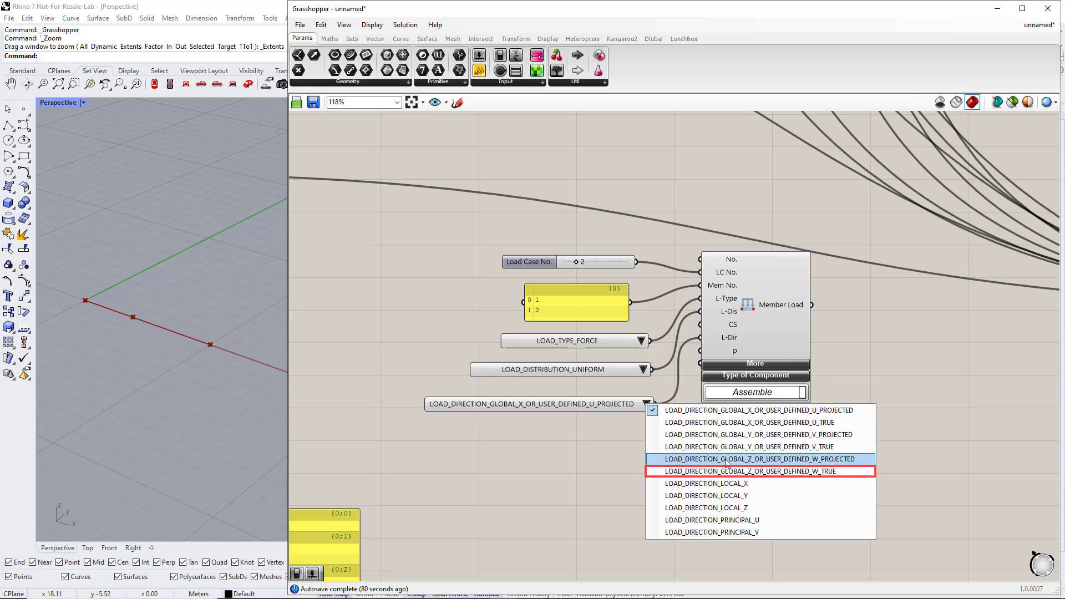
click(758, 471)
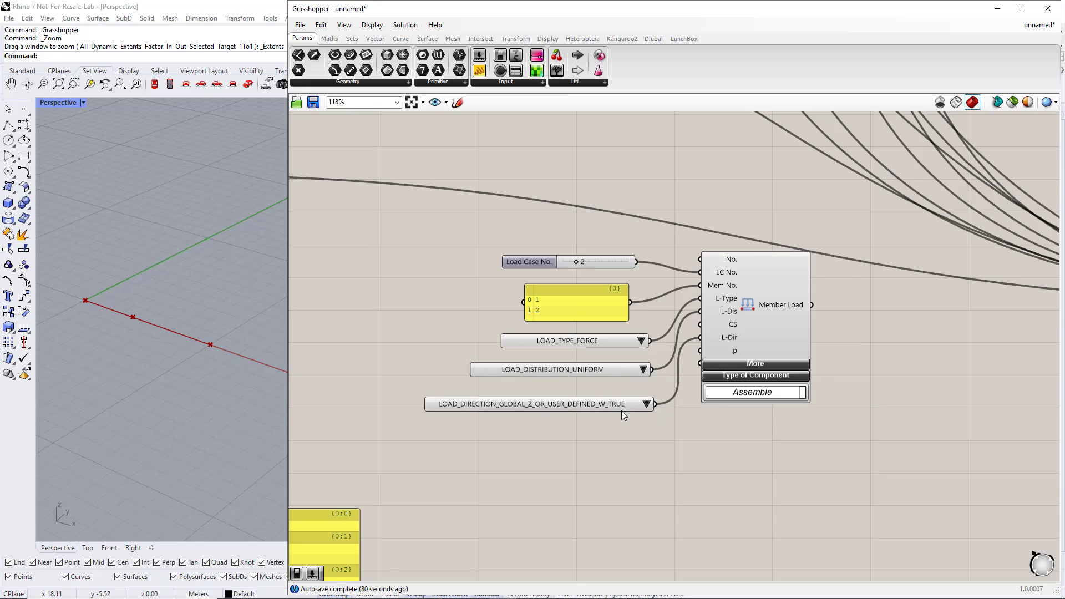
- Shift the Member Load component slightly and connect a new number slider with value 5000 to its load magnitude p input
drag(708, 364, 744, 385)
mouse_move(769, 375)
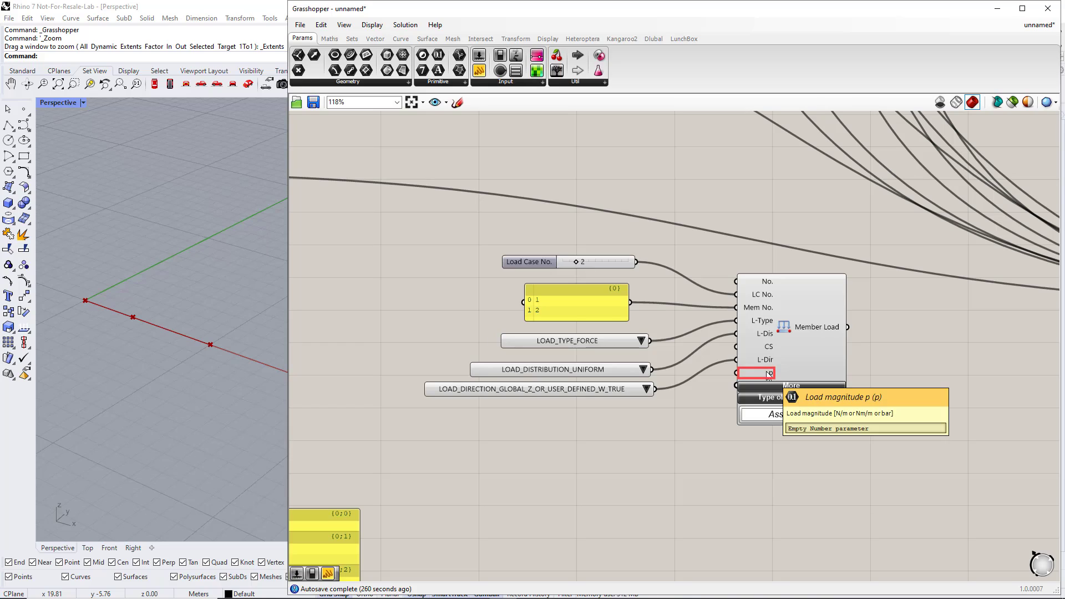
double_click(571, 427)
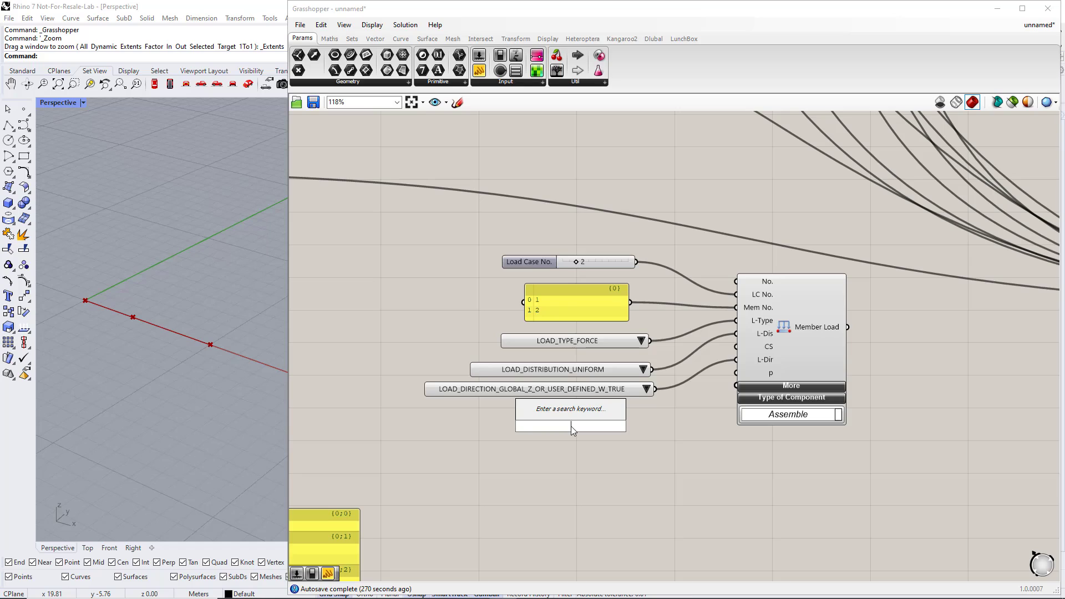
text(5000)
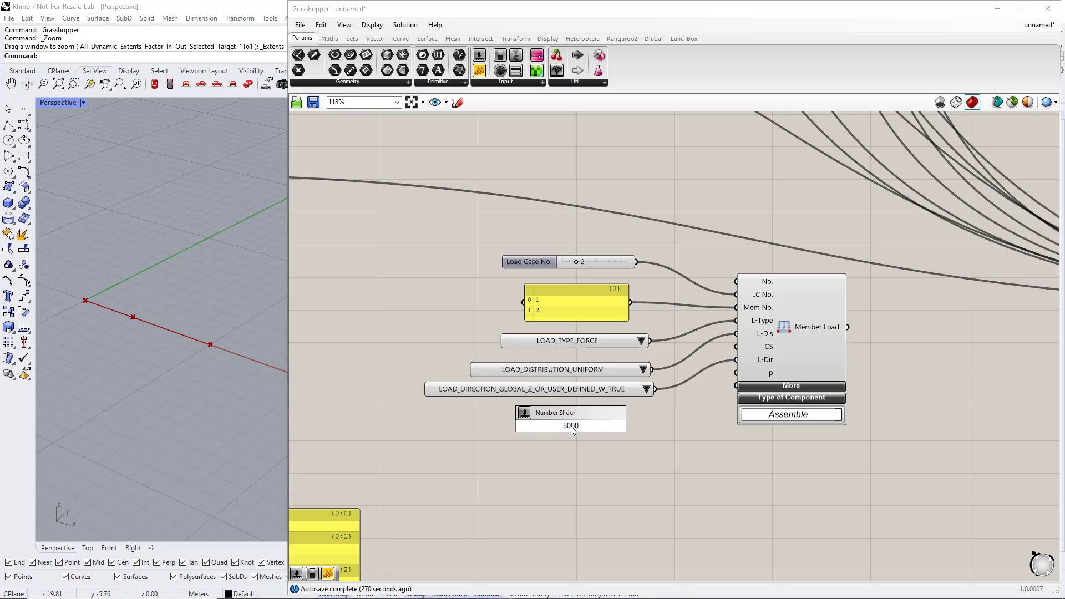
key(Return)
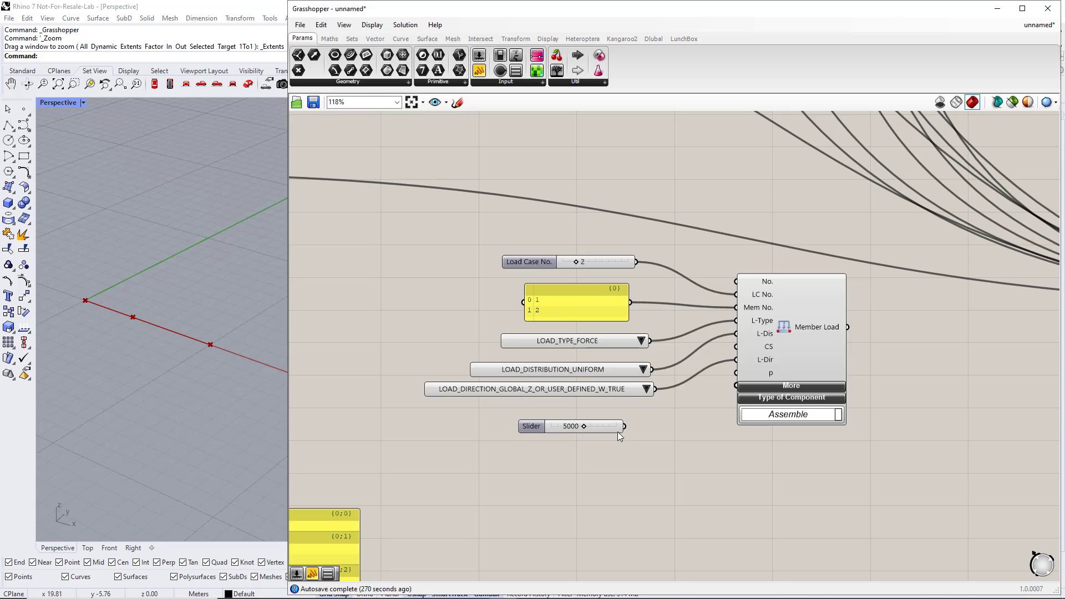
drag(624, 426, 736, 373)
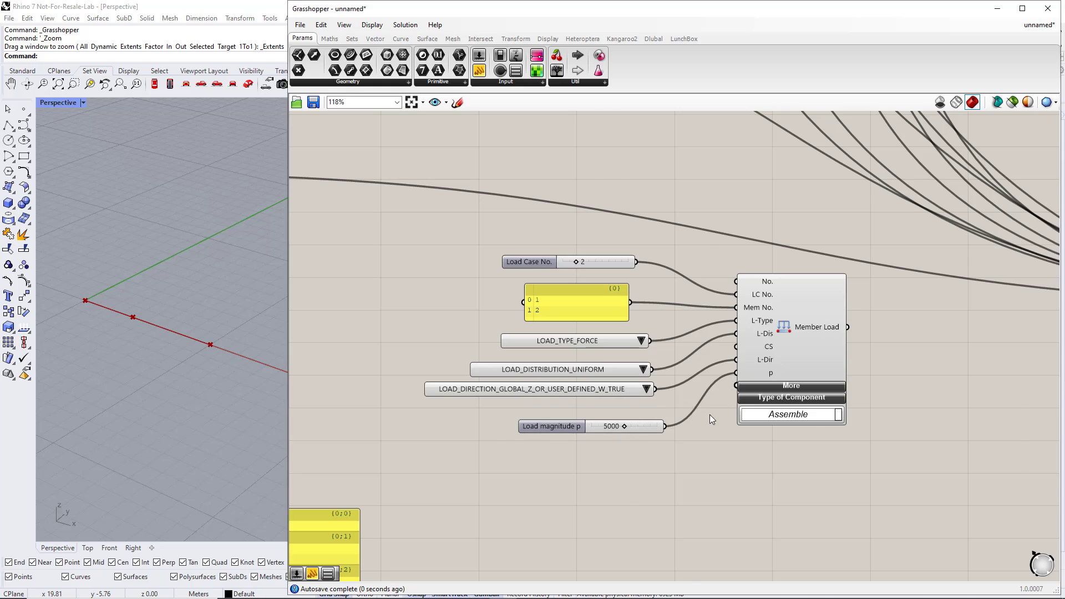
- Add the Member Load output to the existing connections of the RFEM6 export component's Input
scroll(721, 360, down, 3)
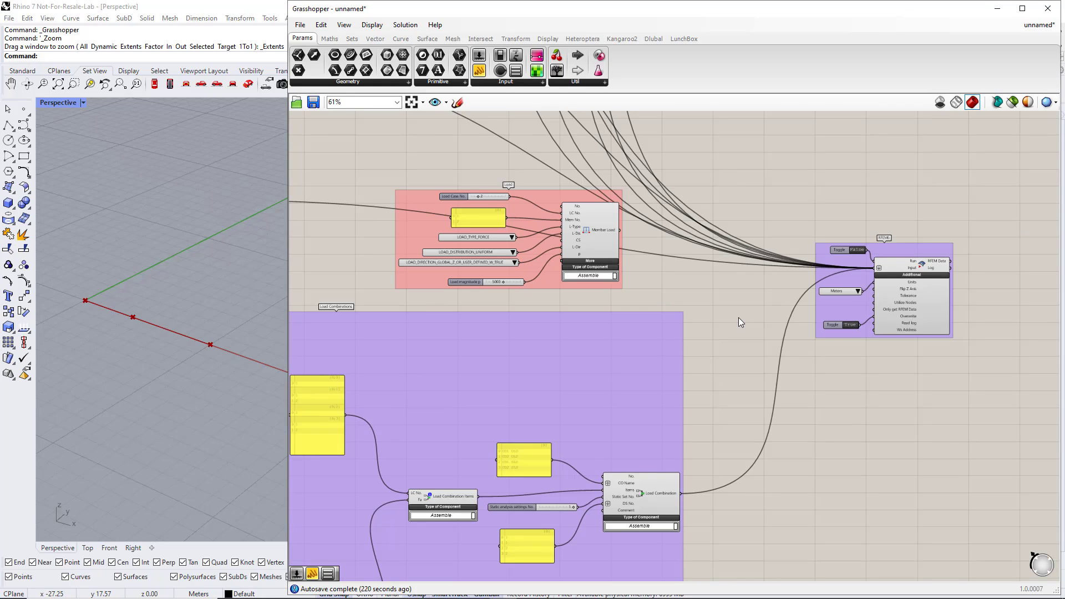
scroll(738, 321, up, 2)
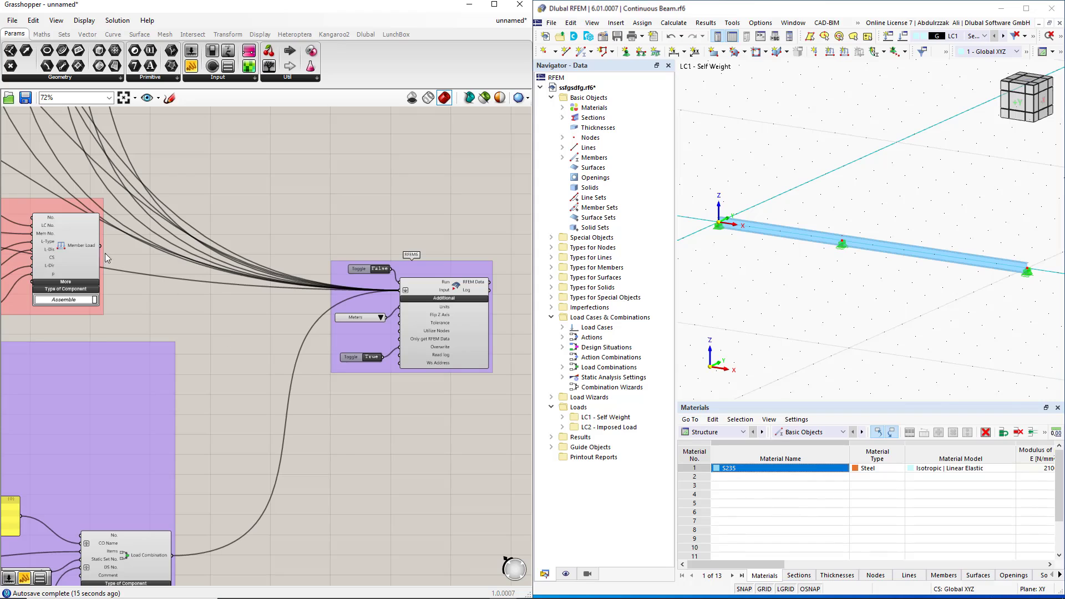
shift+drag(101, 246, 401, 290)
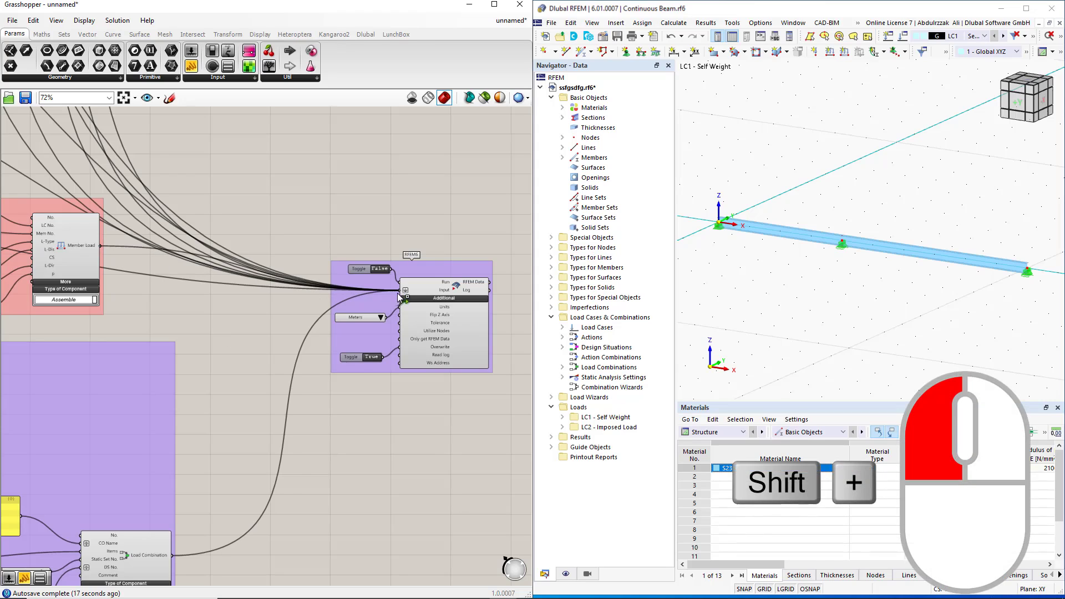
- Set the export component's Run toggle to True and display load case LC2 - Imposed Load in RFEM
double_click(379, 271)
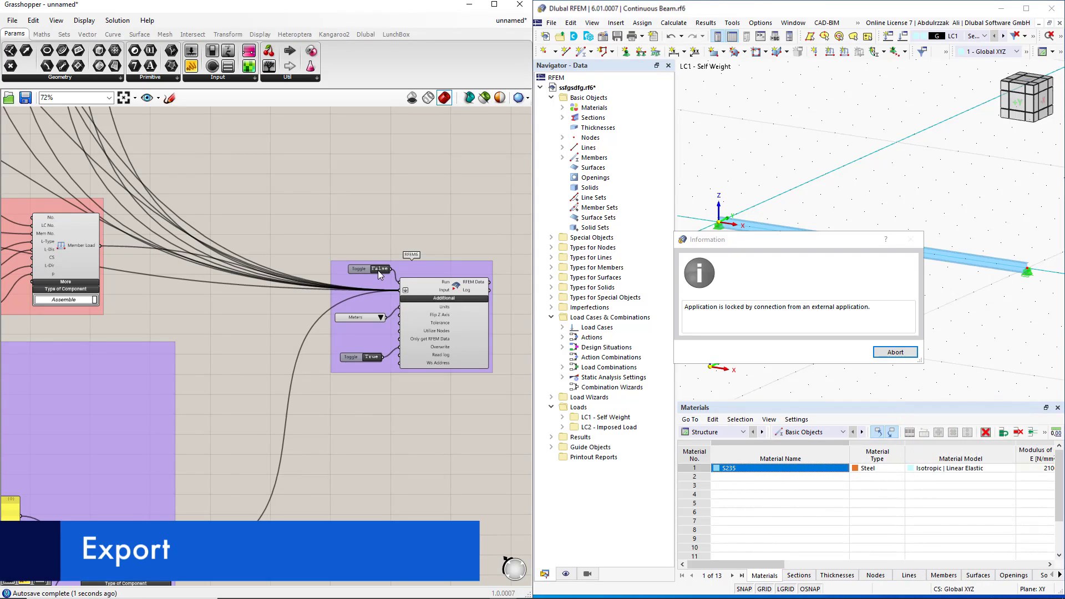
click(896, 355)
click(857, 354)
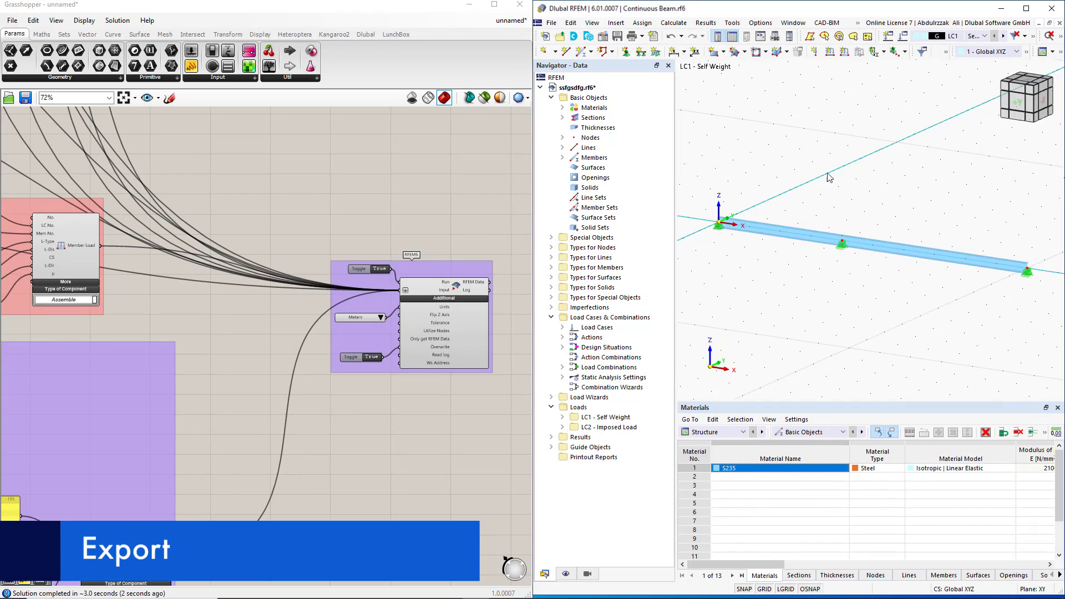
click(985, 36)
click(985, 55)
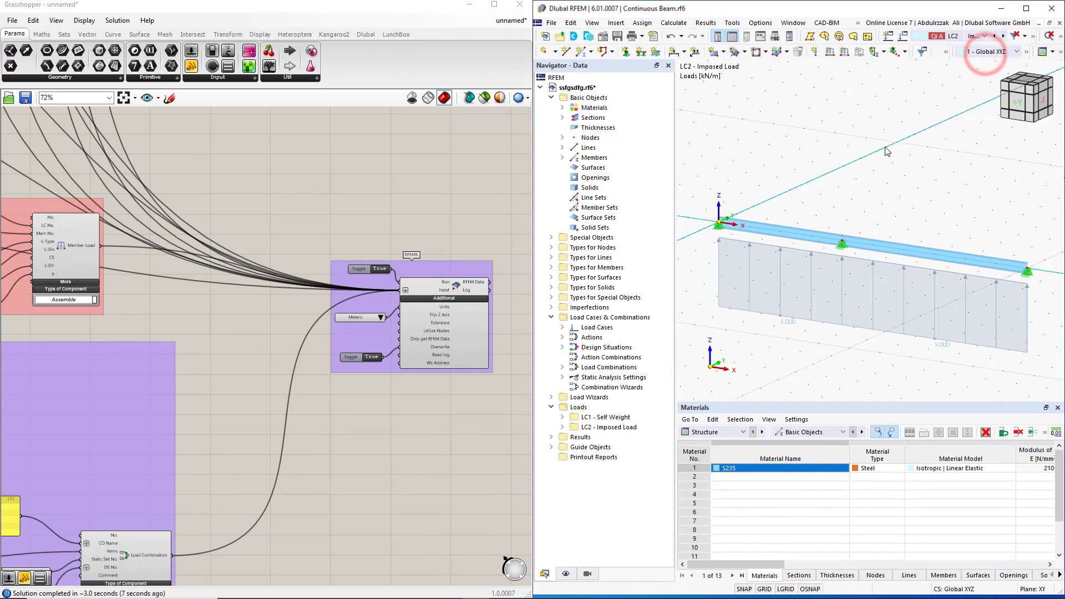
- Place a Negative operator component just below the load magnitude slider in Grasshopper
right_drag(252, 344, 468, 349)
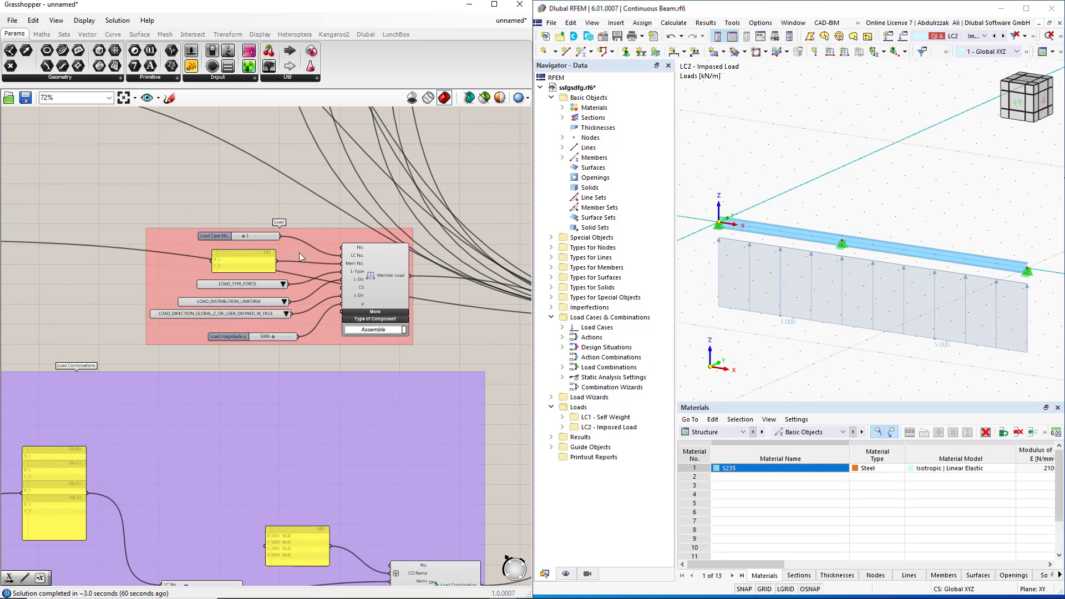
click(48, 35)
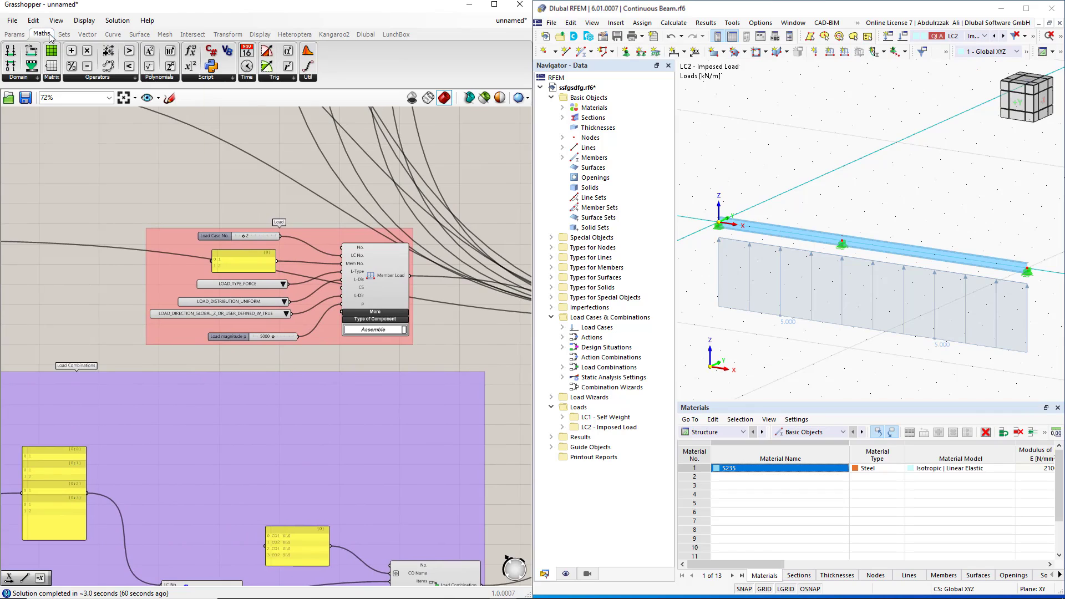
click(105, 78)
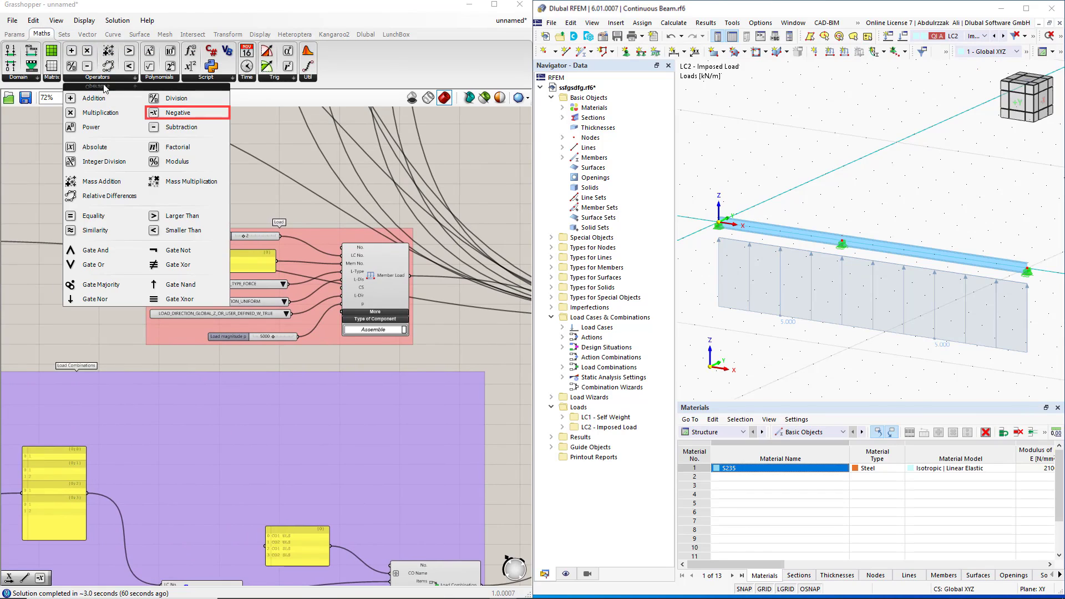
click(177, 112)
scroll(255, 352, up, 4)
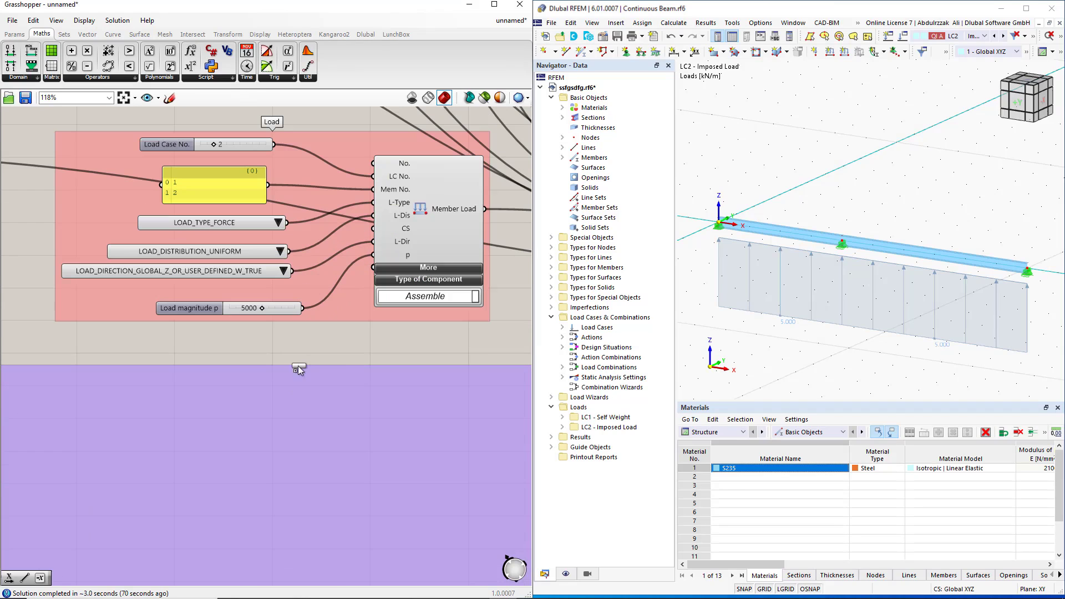
click(305, 346)
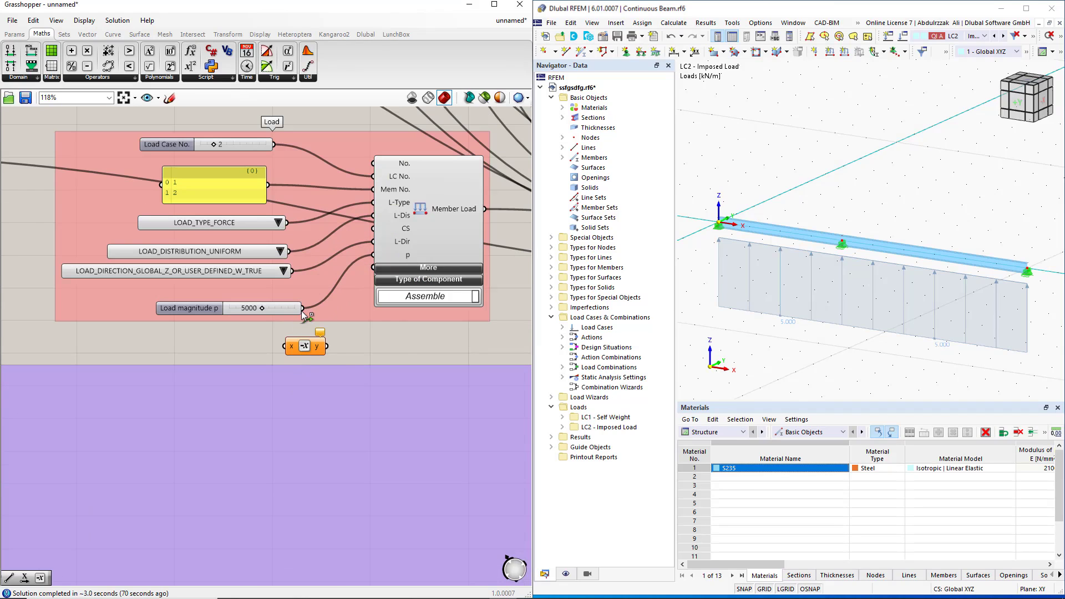
- Route the 5000 slider through the Negative component into the Member Load's p input to reverse the exported load
drag(303, 308, 379, 256)
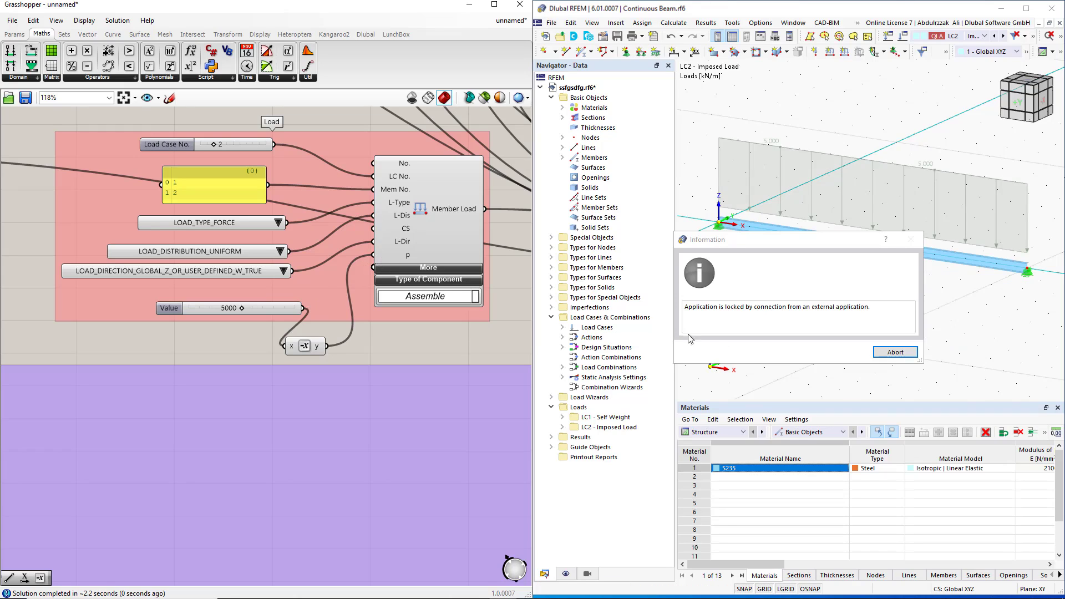
click(894, 353)
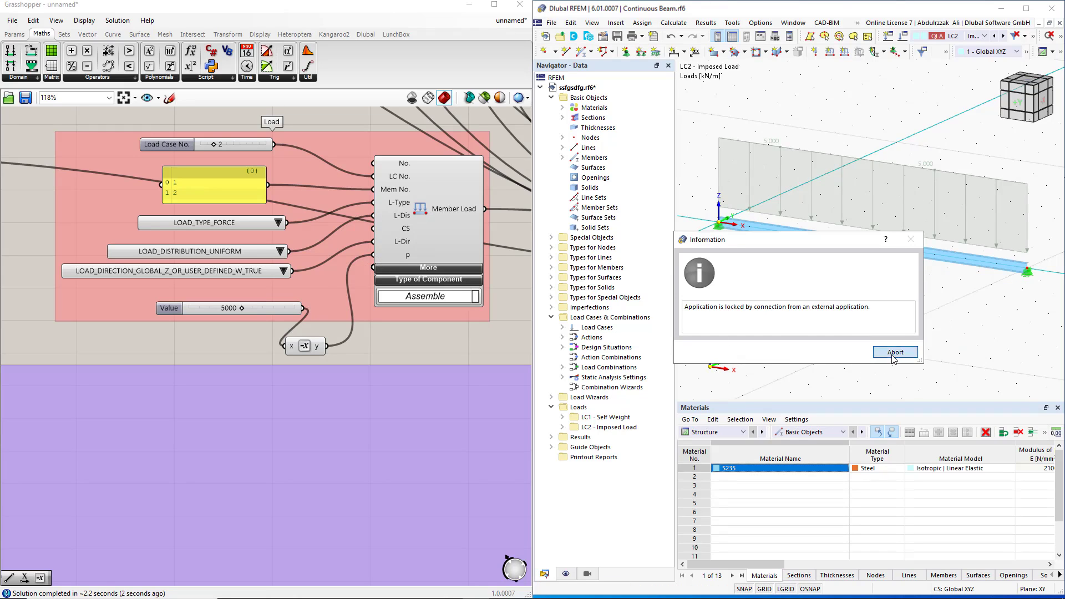
click(849, 355)
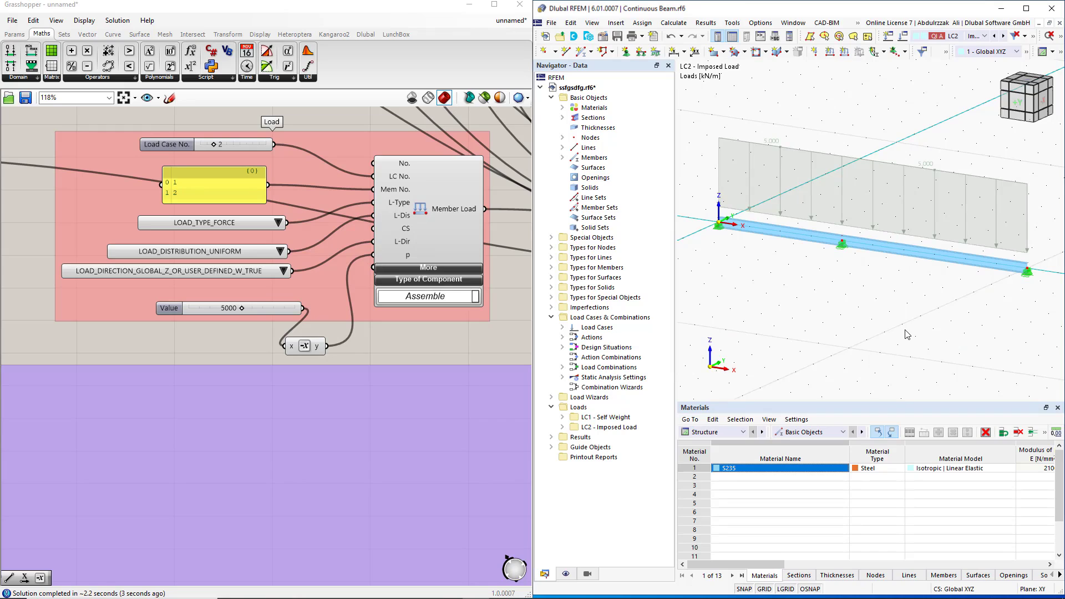